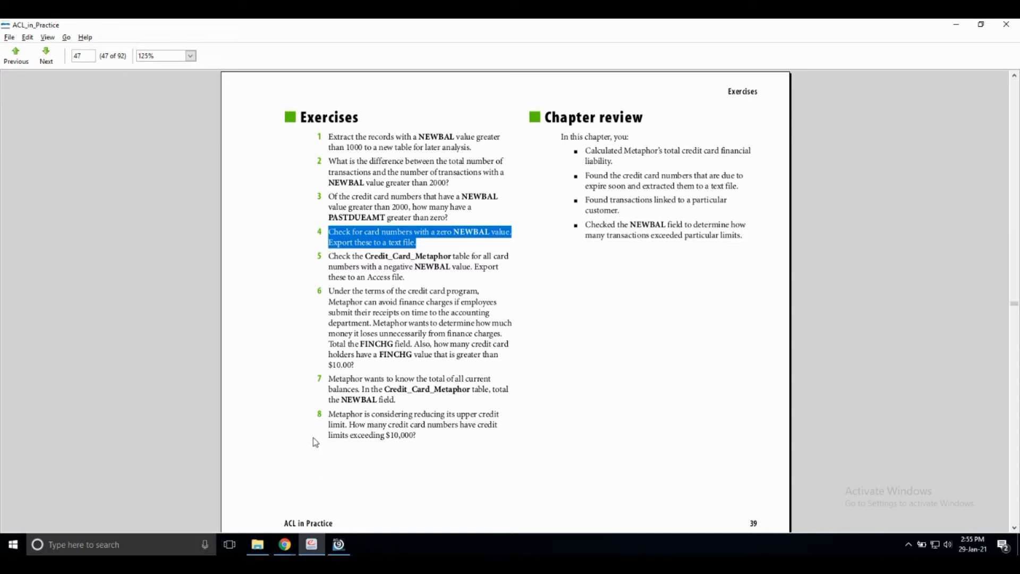
- Switch to ACL 9 and create a new project named Chapter 4 in the Sample Data Files folder
left_click(341, 547)
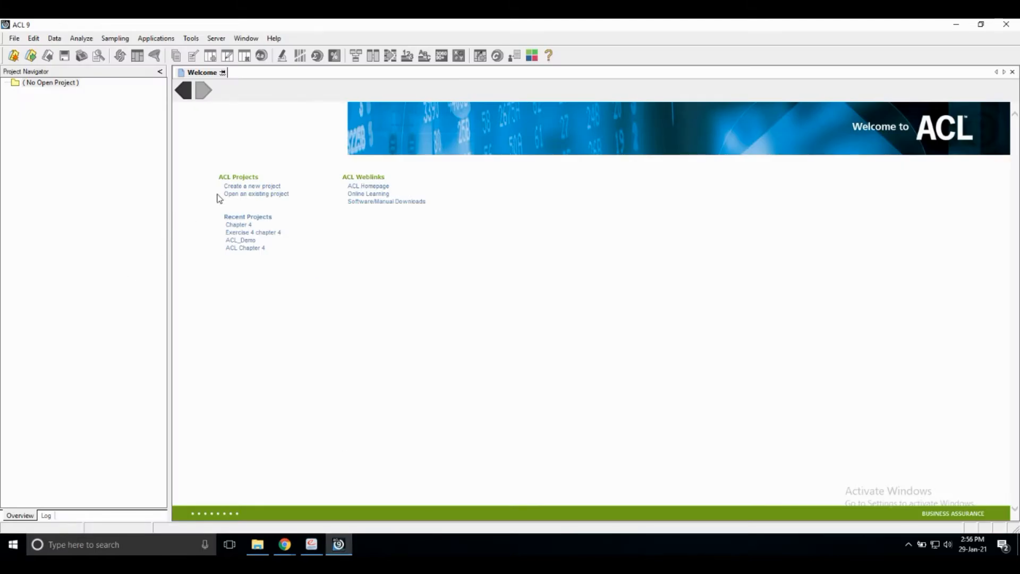
left_click(269, 186)
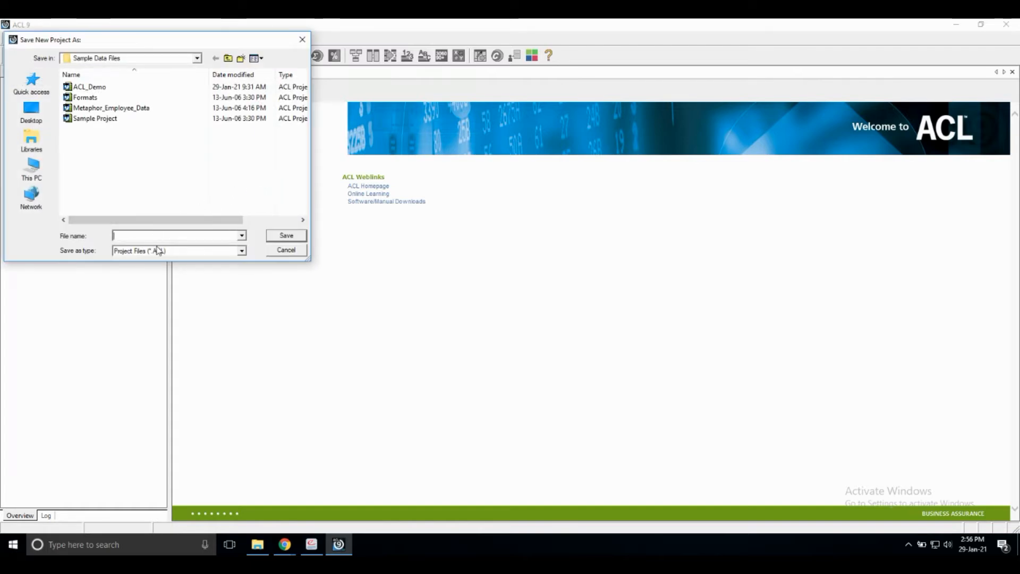
type("Chapter 4")
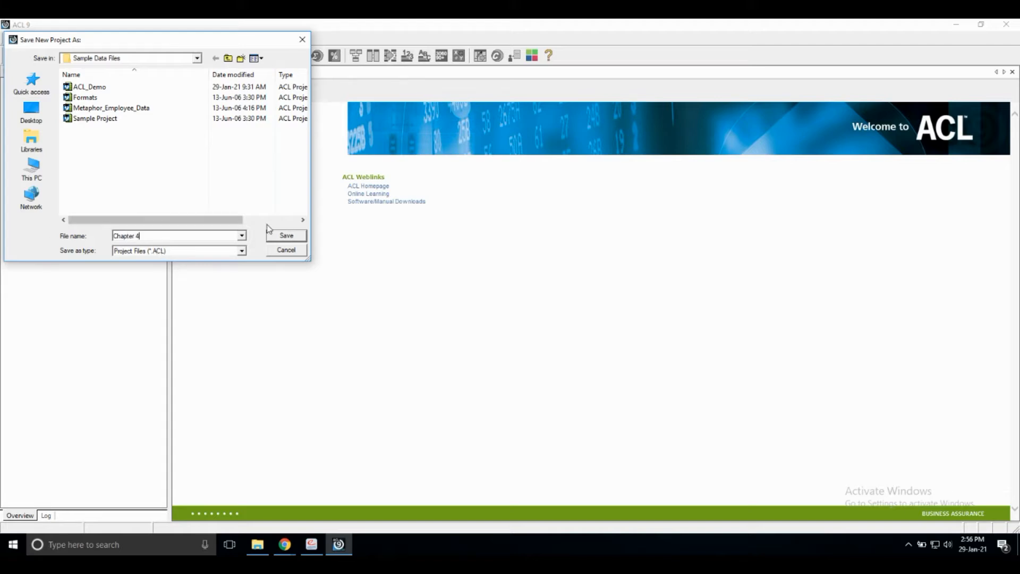
left_click(299, 236)
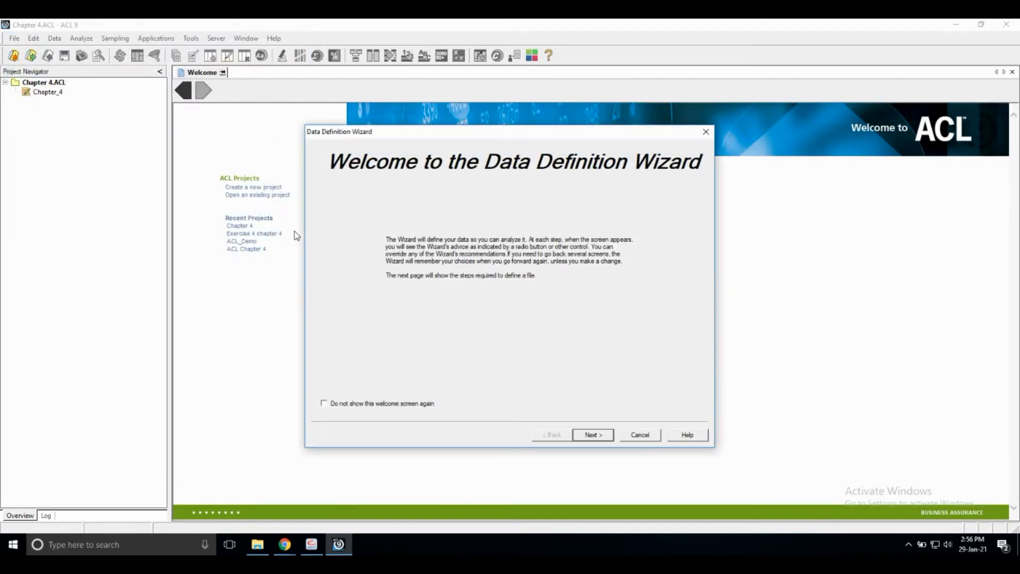
- Define a new table from a disk file, choosing the Credit_Cards_Metaphor Excel workbook as the data source
left_click(596, 435)
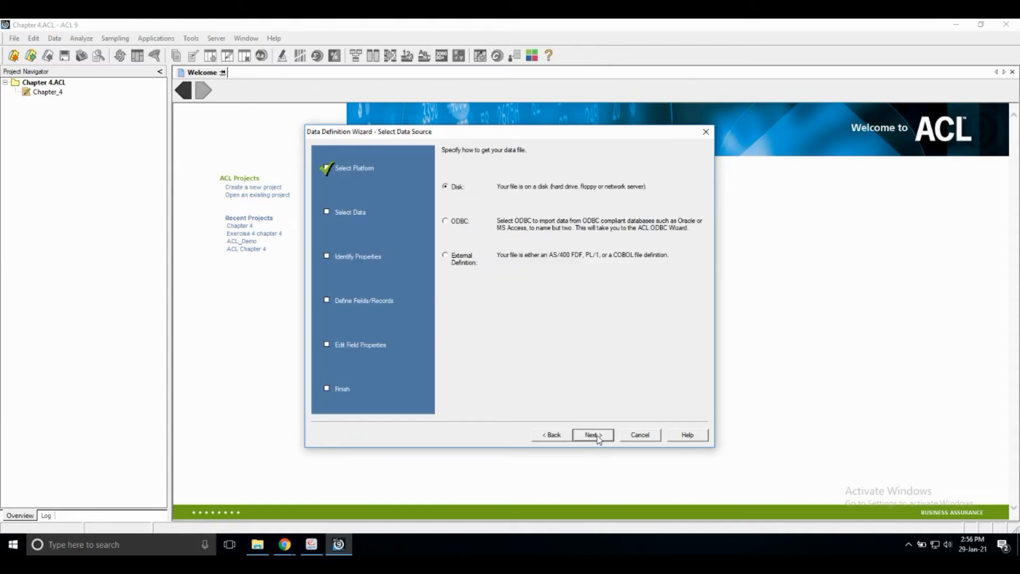
left_click(599, 437)
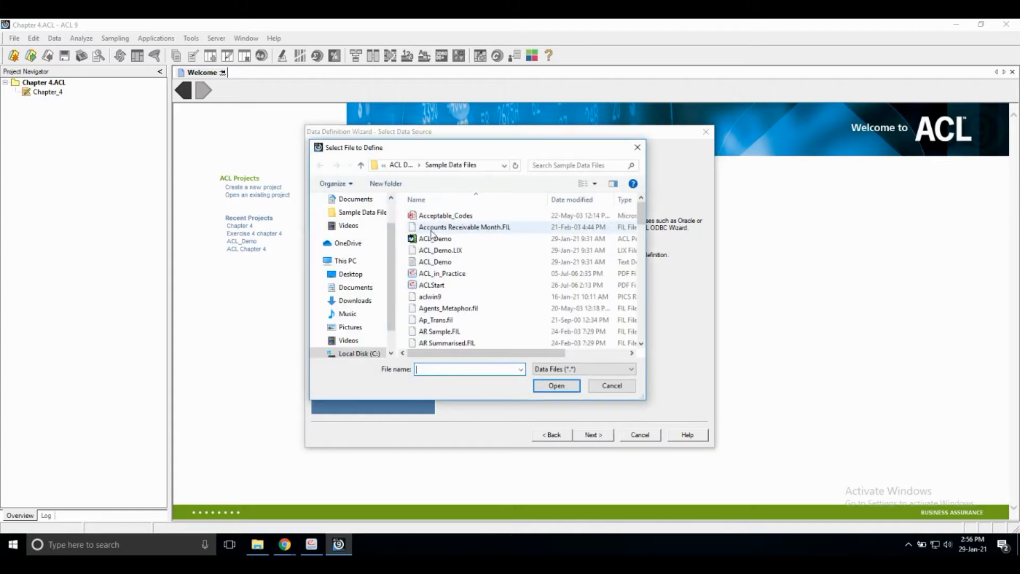
scroll(471, 292, "down", 3)
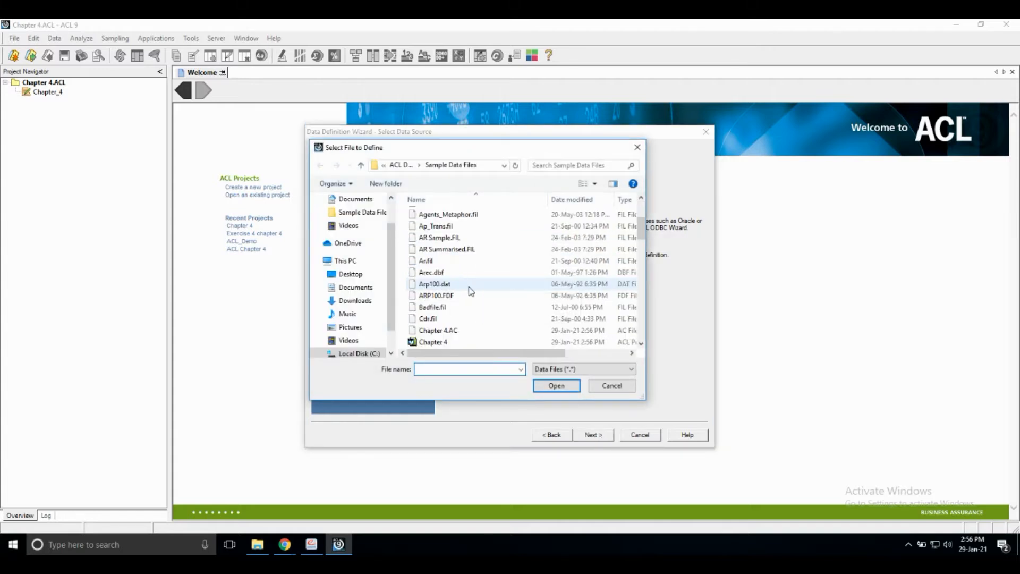
scroll(459, 284, "down", 3)
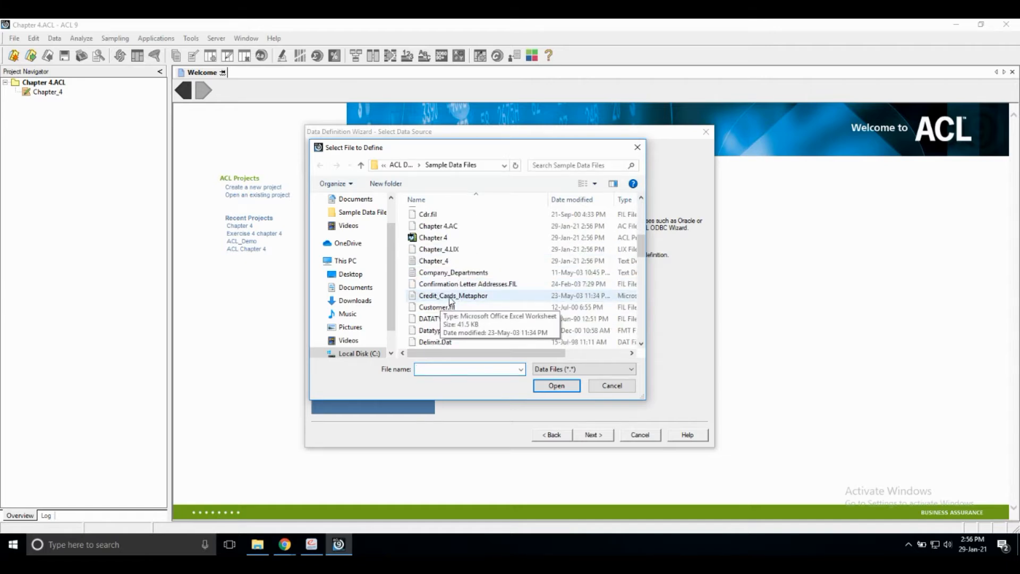
left_click(450, 299)
left_click(557, 386)
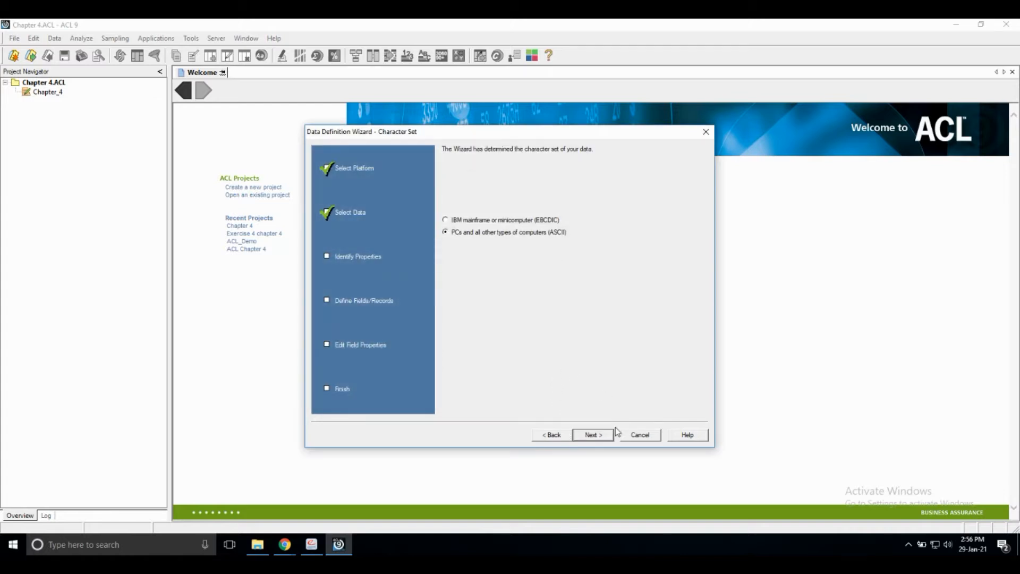
- Accept the ASCII character set, the Excel file format and the Corp_Credit_Cards worksheet for the import
left_click(591, 435)
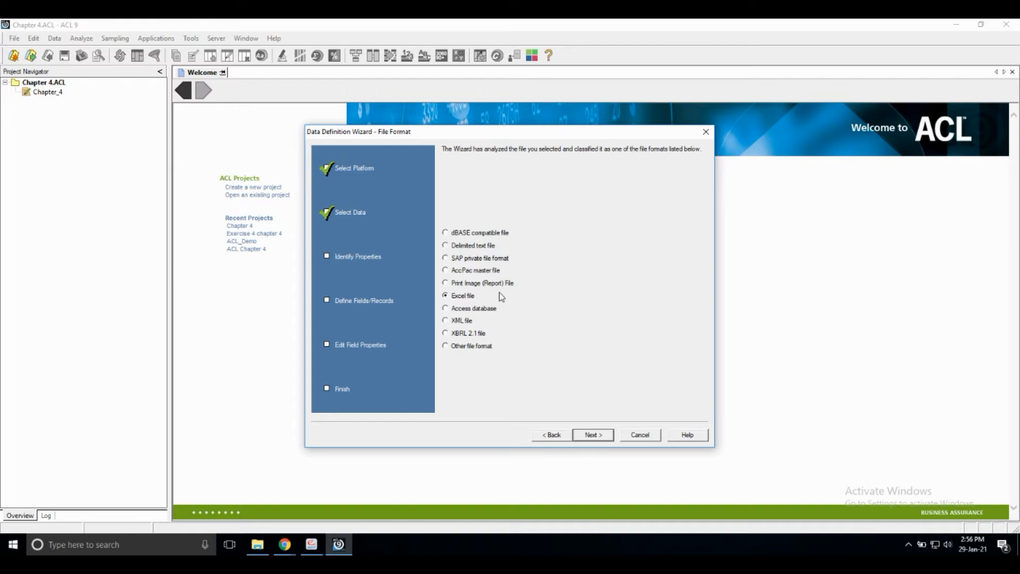
left_click(593, 437)
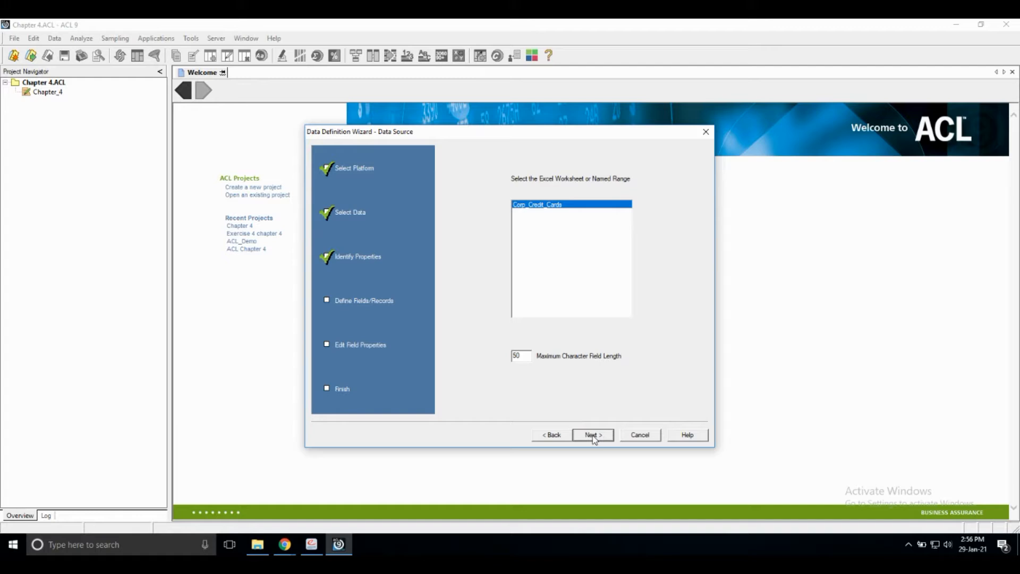
left_click(593, 435)
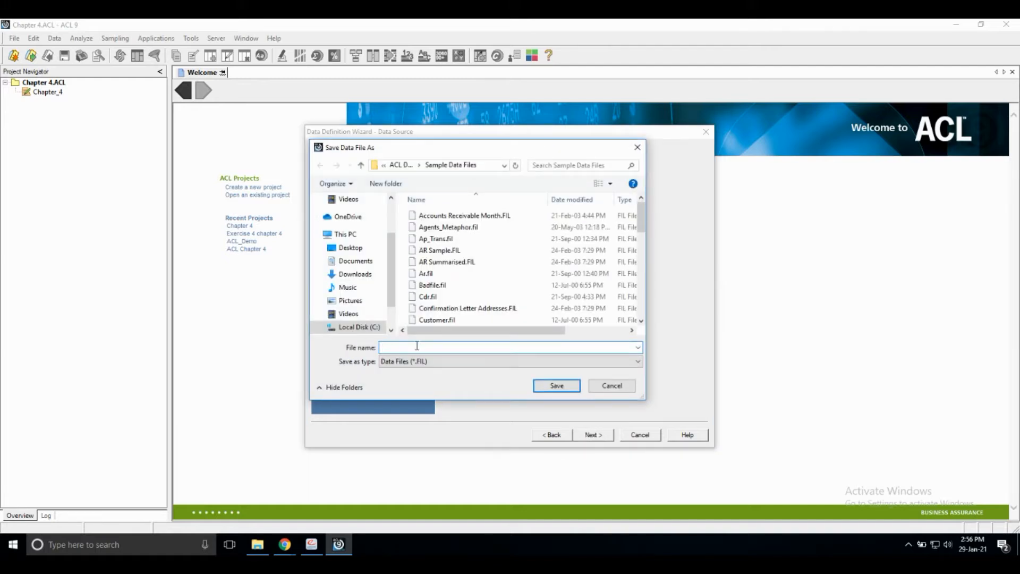
- Save the data file as Exercise 4 and finish the table definition under the name Exercise_4
type("Exercise 4")
left_click(566, 389)
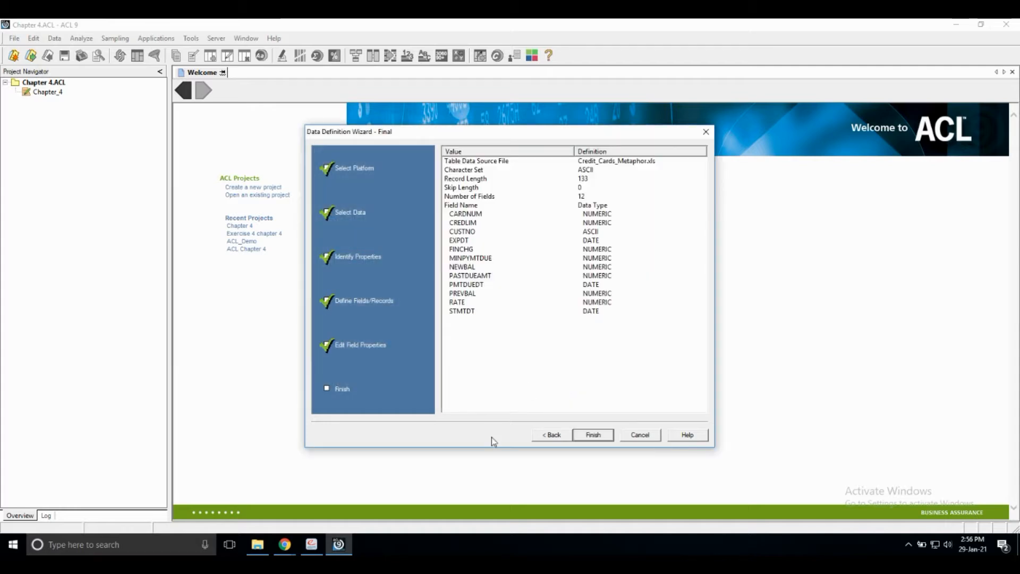
left_click(595, 437)
left_click(565, 268)
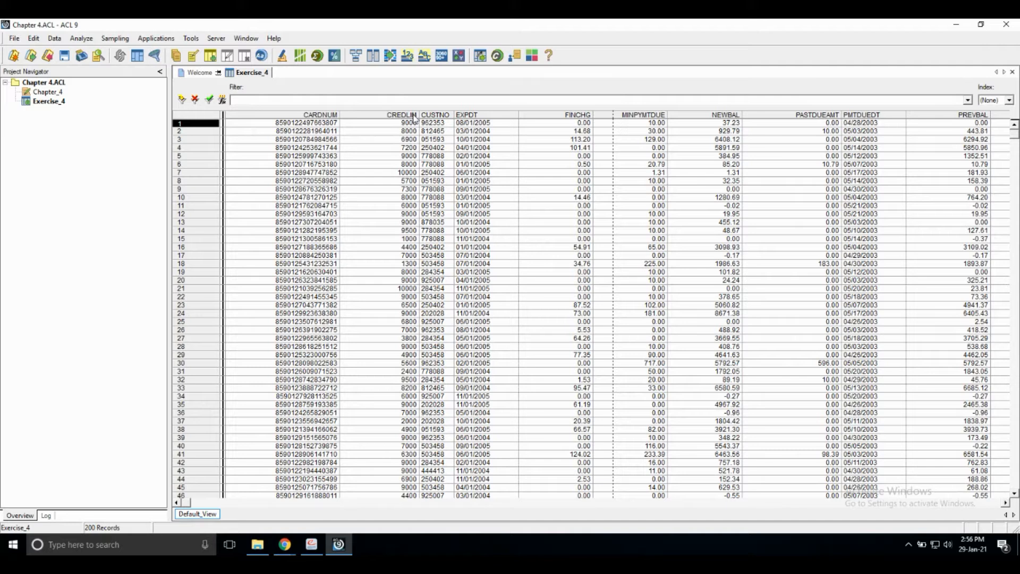
- Filter the Exercise_4 table to the records where newbal=0
left_click(704, 116)
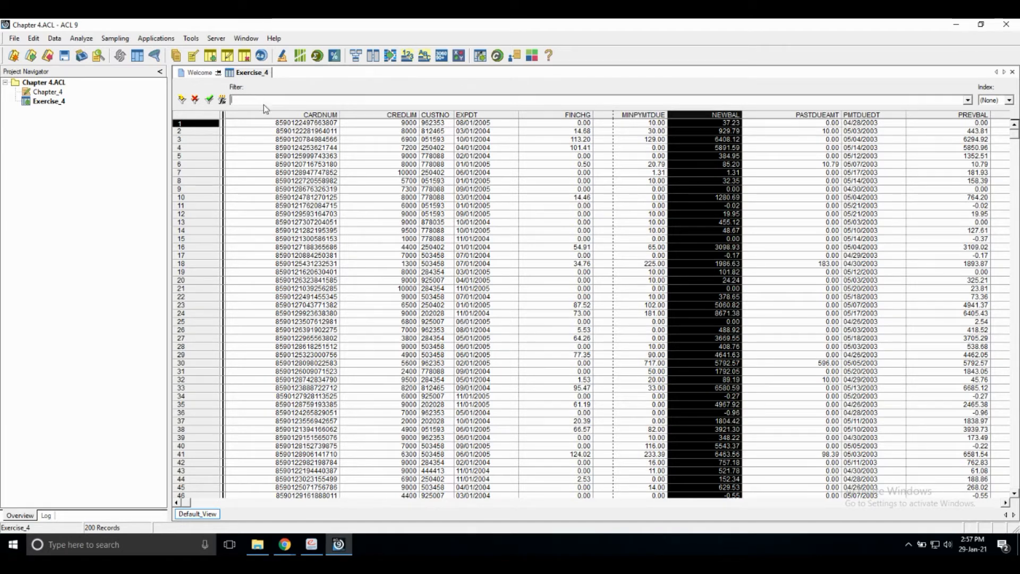
type("newb")
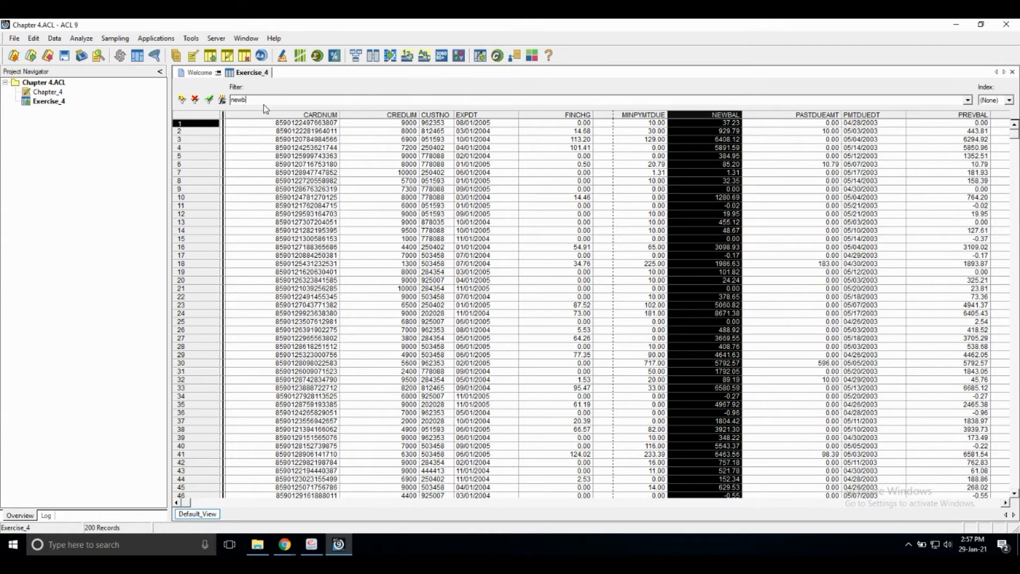
type("al=0")
key("Return")
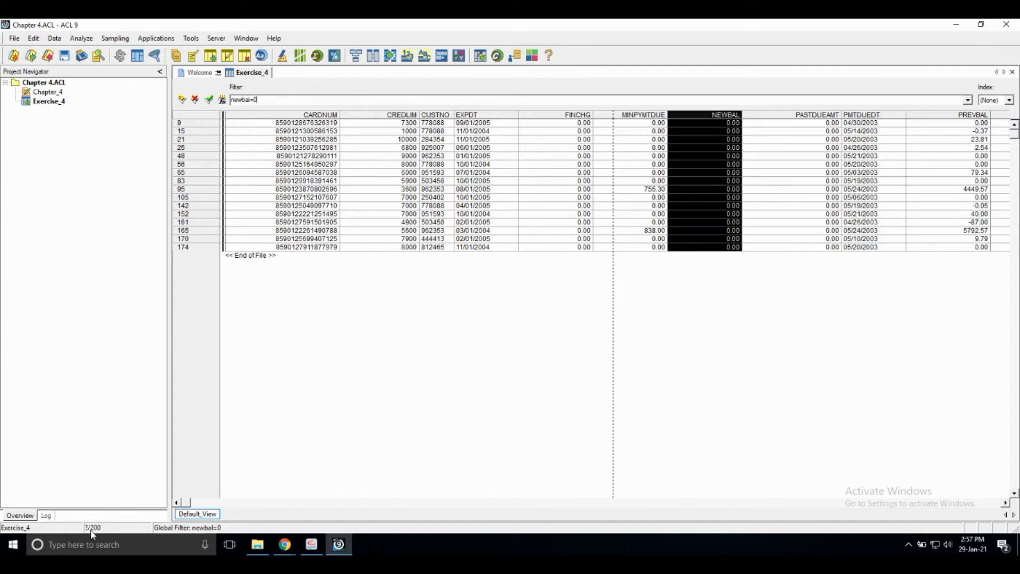
- Count the records that match the filter, without adding an extra condition
left_click(82, 41)
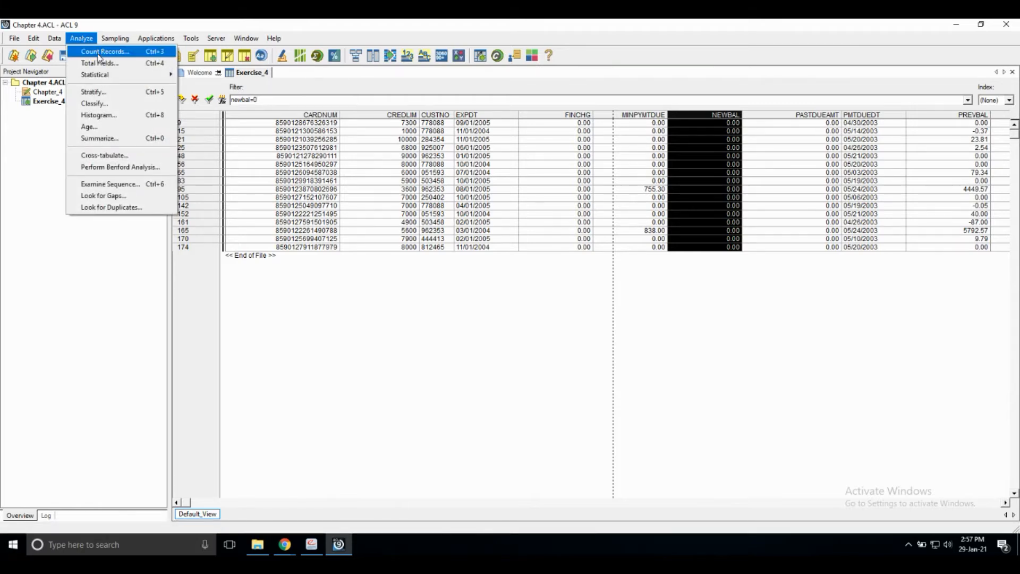
left_click(99, 53)
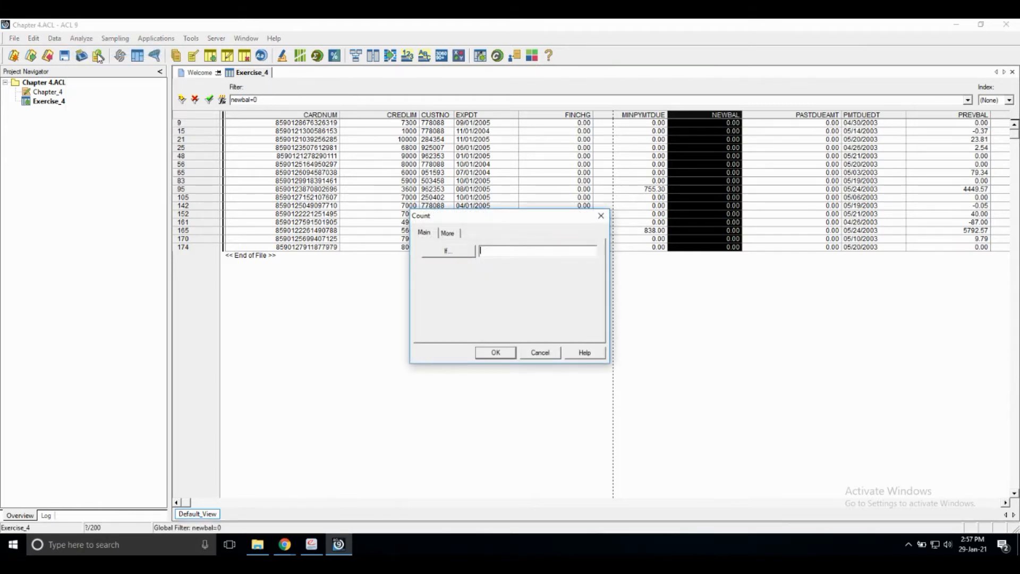
left_click(492, 354)
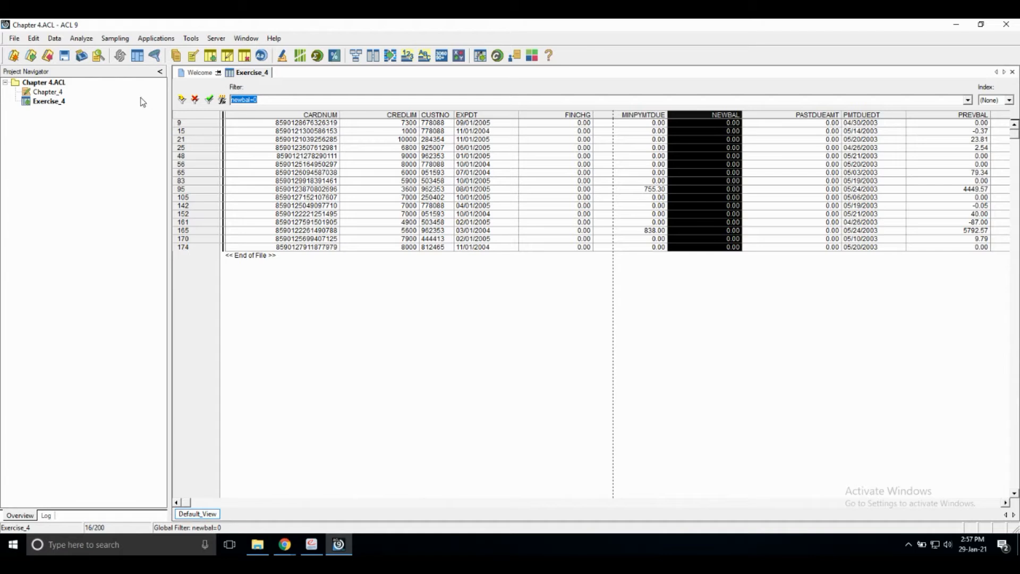
- Export the filtered table as a View in Text format to a file named CCM_Newbal_Zero
left_click(55, 42)
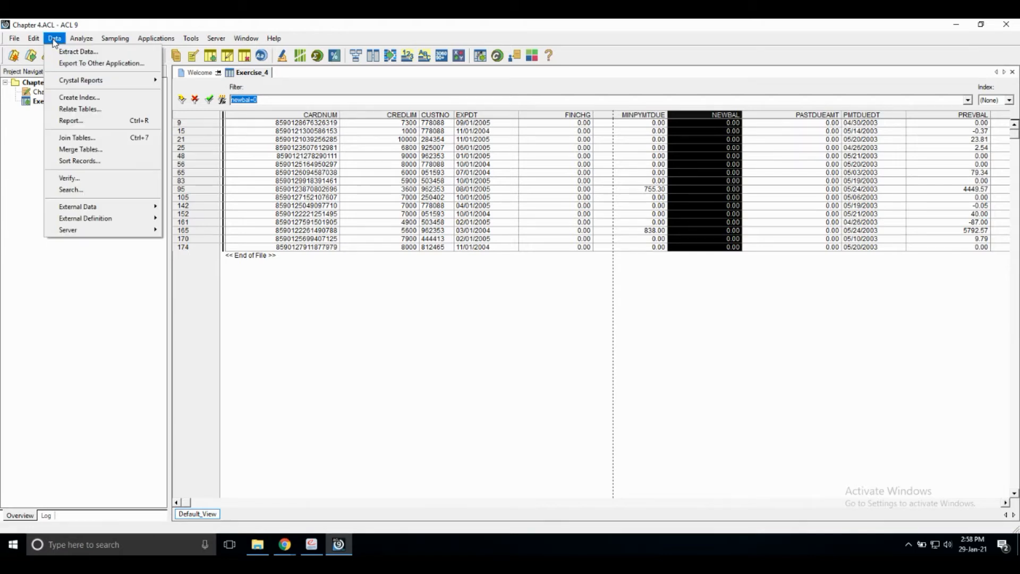
left_click(78, 64)
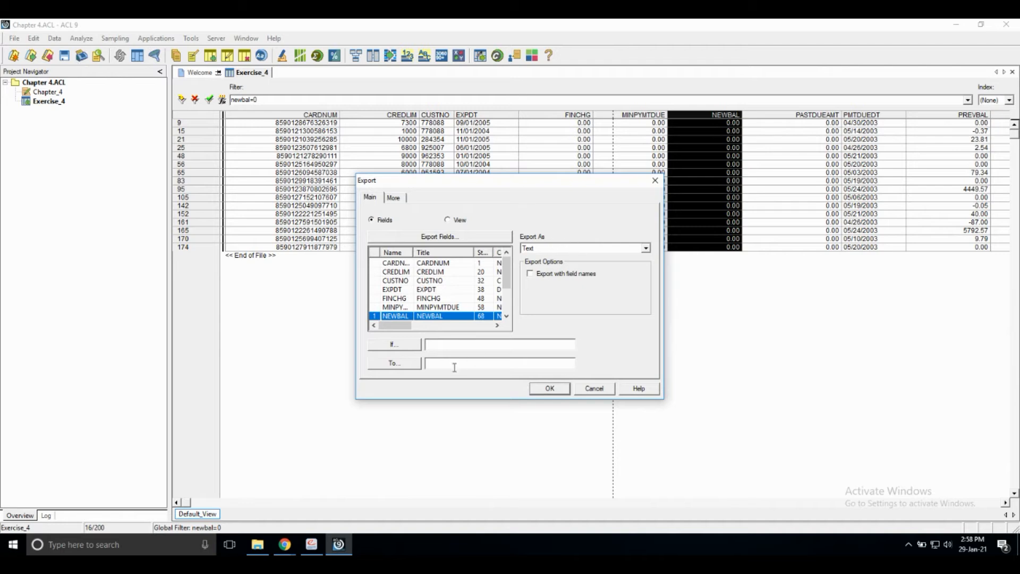
left_click(457, 223)
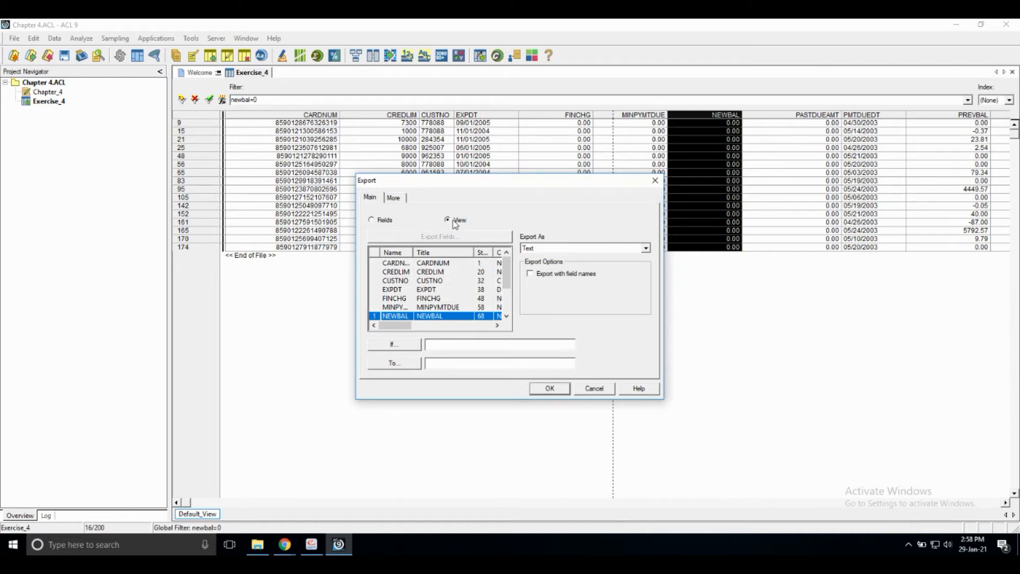
left_click(553, 249)
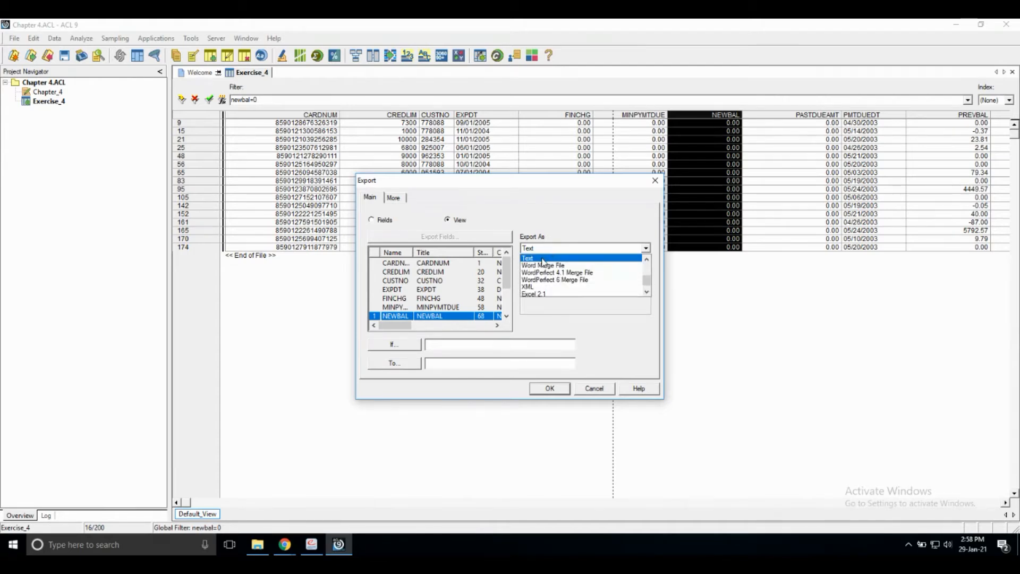
left_click(543, 260)
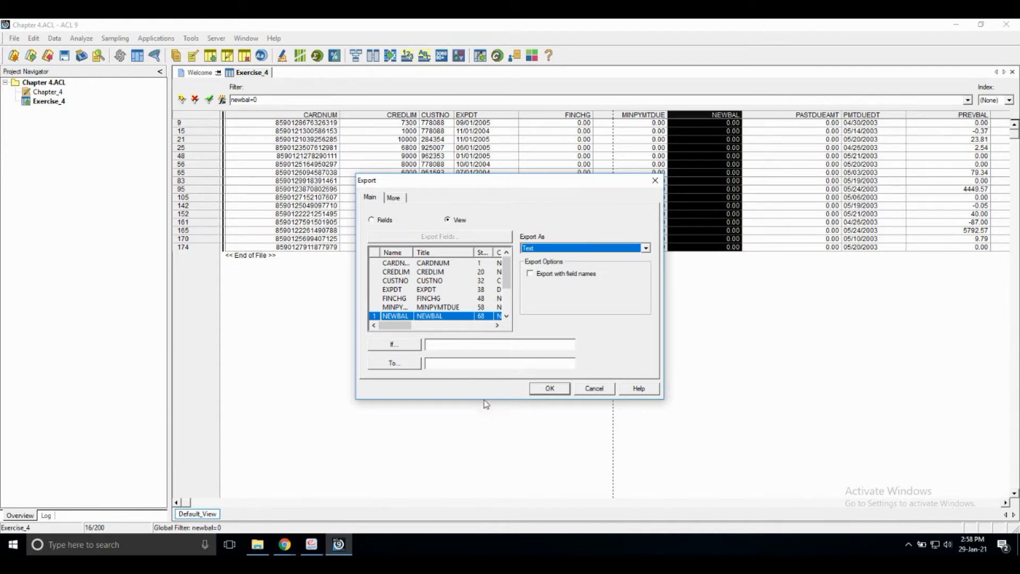
left_click(445, 366)
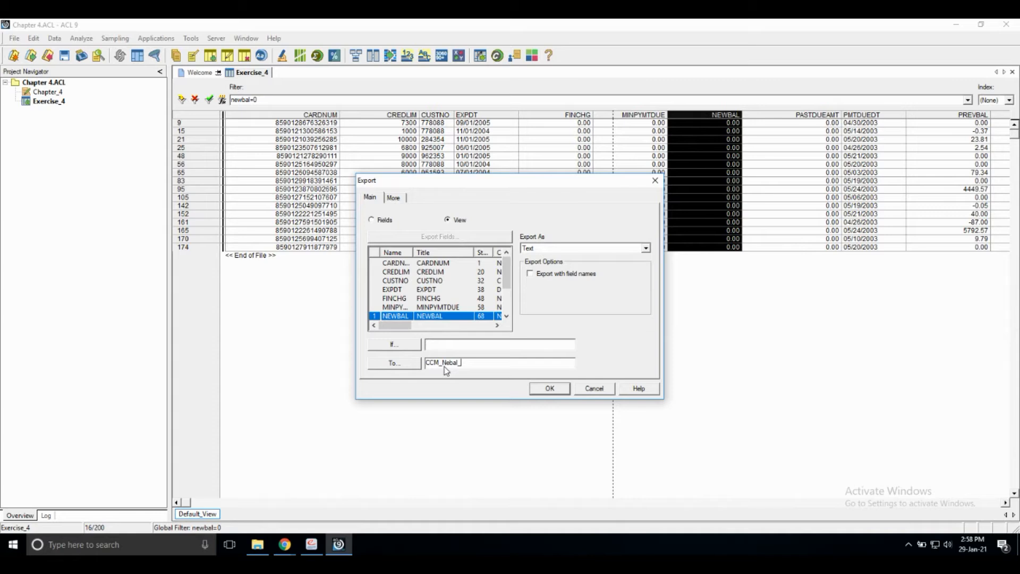
key("BackSpace")
key("BackSpace")
key("BackSpace")
key("BackSpace")
left_click(554, 390)
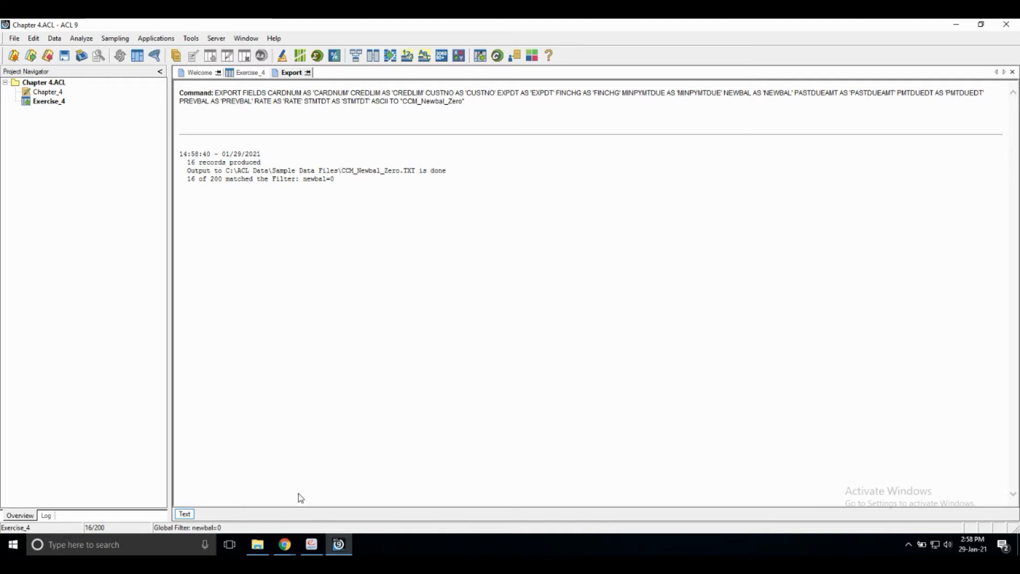
- Switch to File Explorer, find the exported CCM_Newbal_Zero text file in Sample Data Files and open it maximized to check its contents
left_click(259, 550)
scroll(351, 291, "up", 8)
scroll(337, 289, "up", 7)
scroll(342, 294, "down", 3)
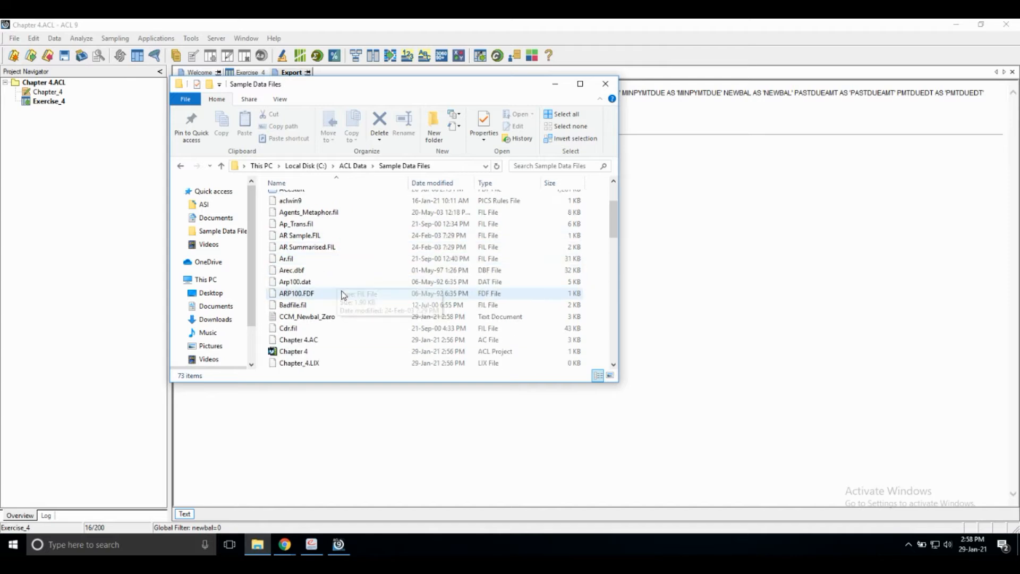
scroll(342, 296, "down", 3)
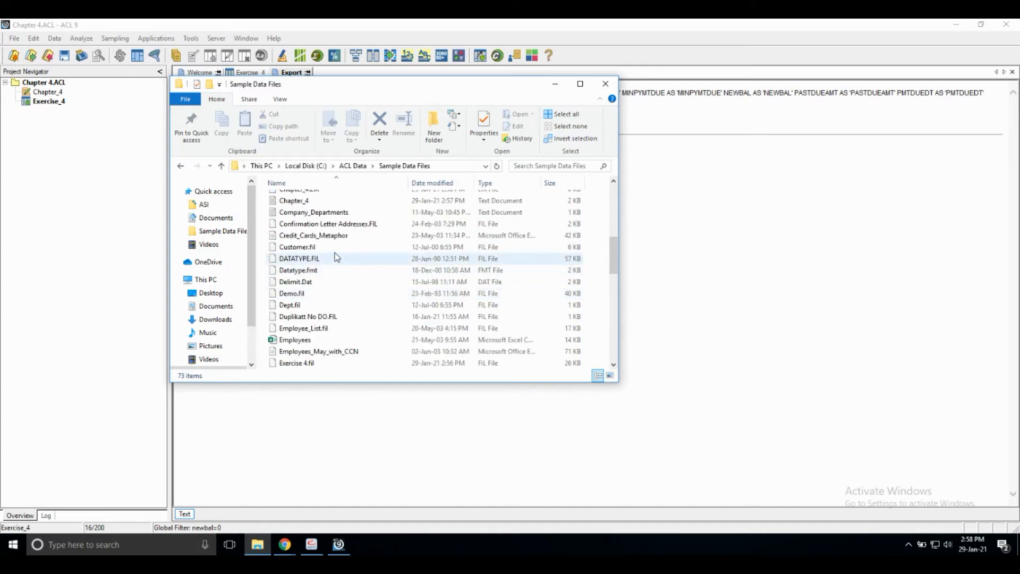
scroll(342, 261, "up", 1)
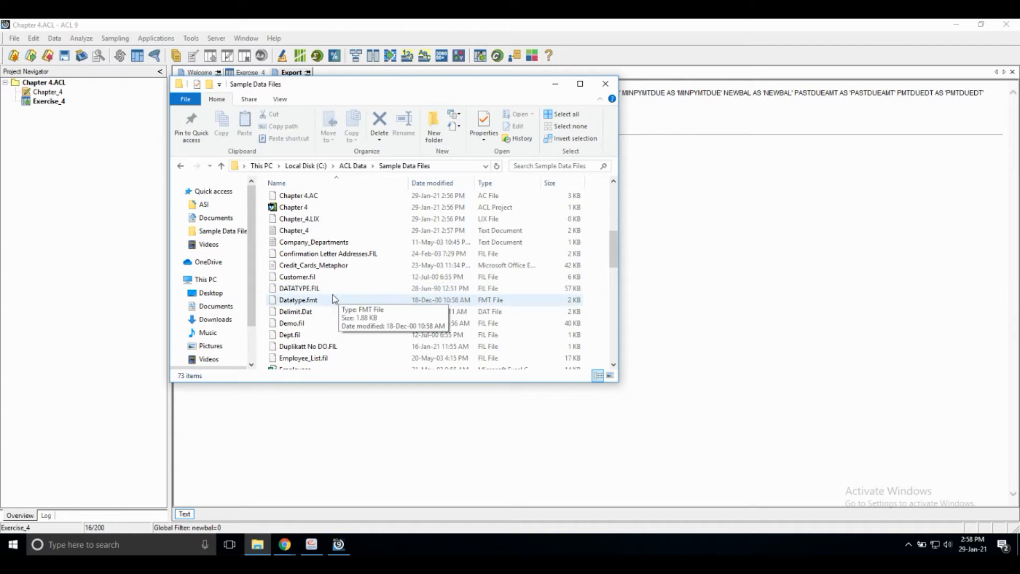
scroll(333, 312, "up", 1)
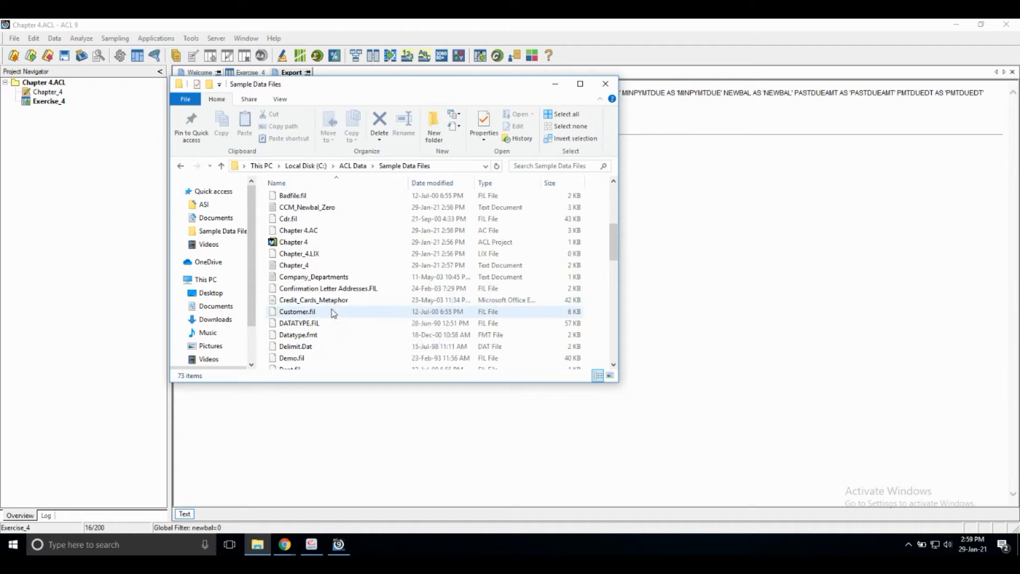
double_click(314, 207)
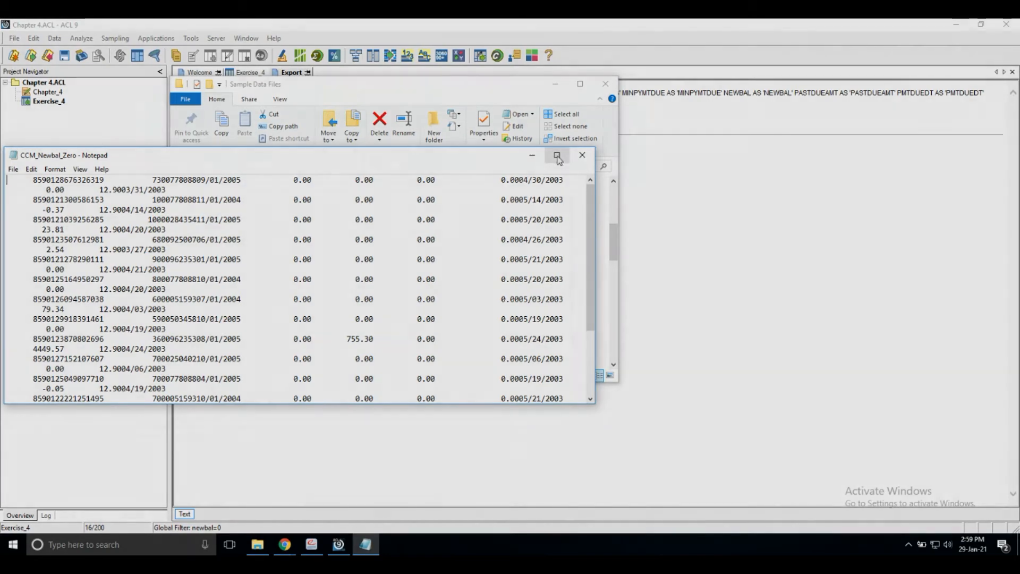
left_click(557, 155)
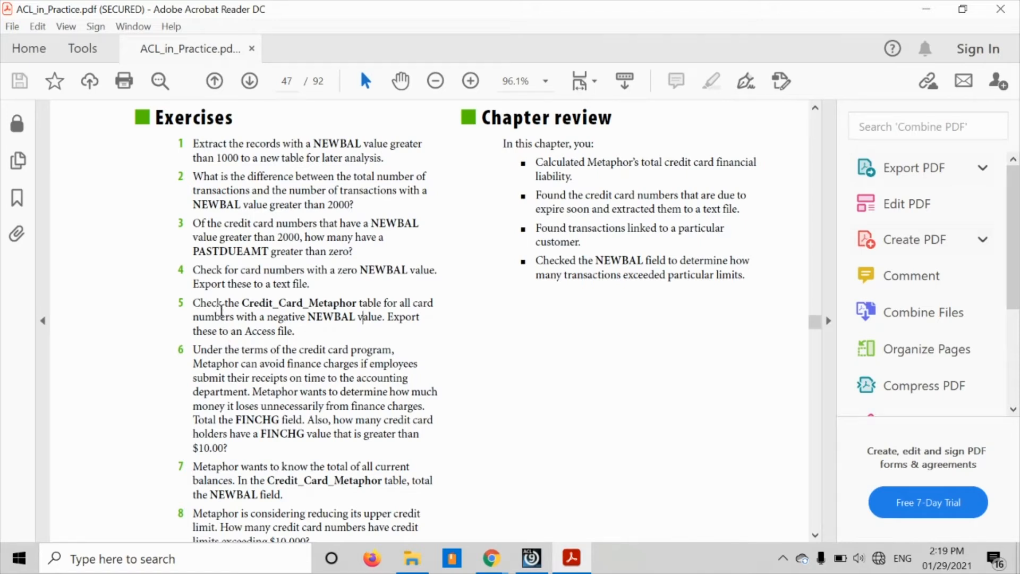
- Review exercise 5's instructions on negative NEWBAL values and the Access export, and switch to ACL
left_click_drag(244, 302, 382, 302)
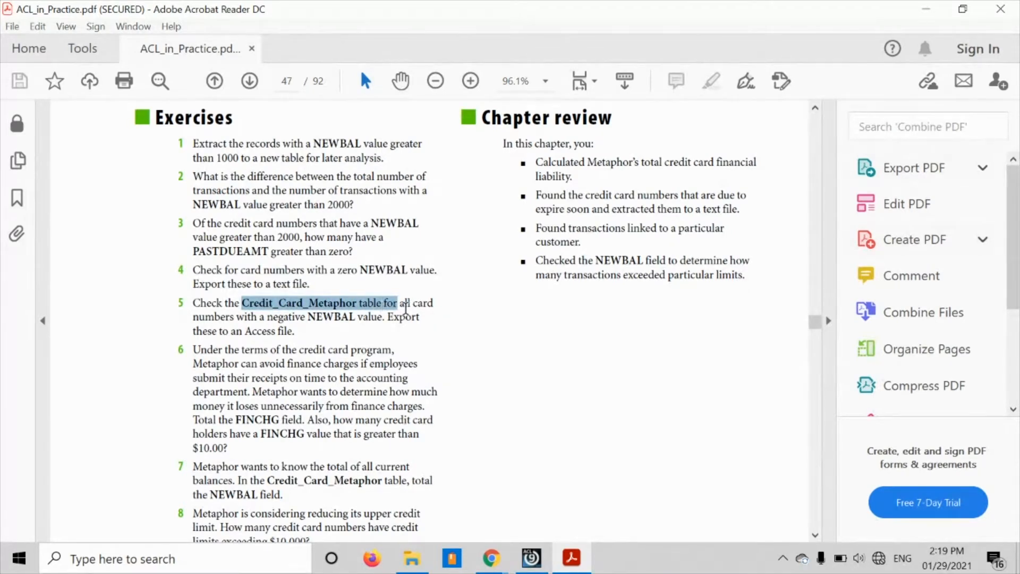
left_click_drag(264, 318, 296, 329)
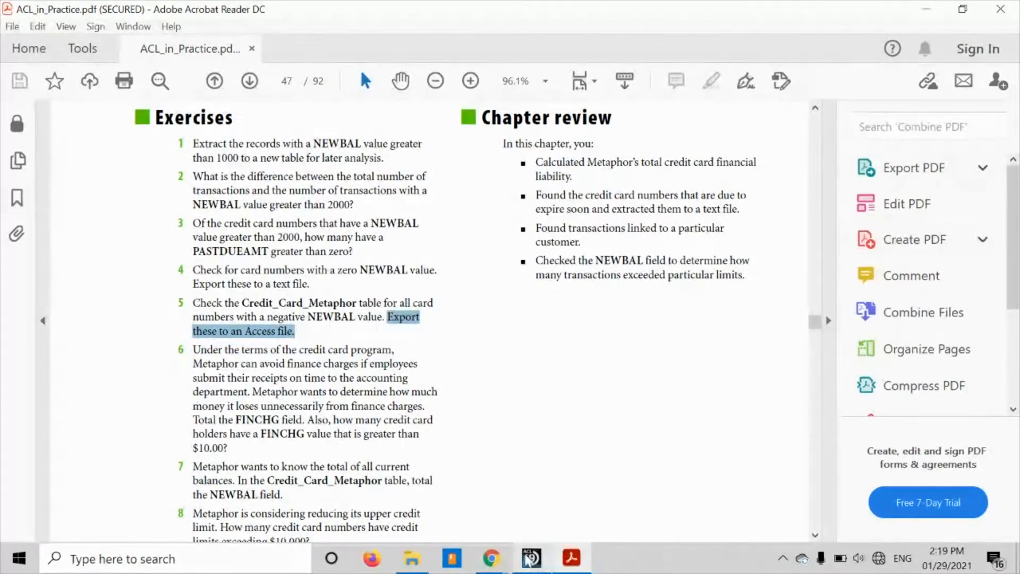
left_click(531, 559)
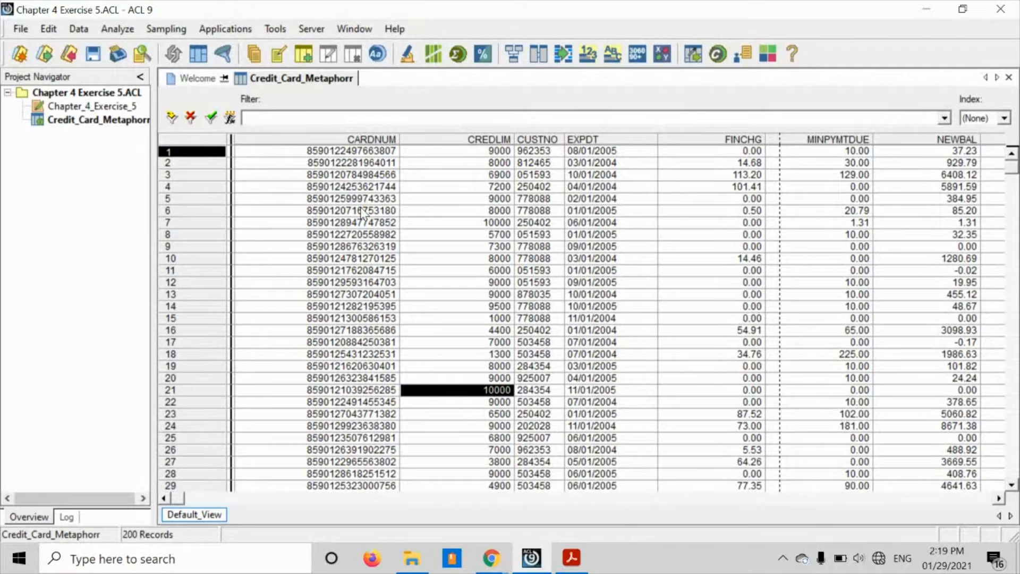
- Change the CARDNUM field's type to ASCII in the Credit_Card_Metaphorr table layout, accept the entry and close the layout
left_click(49, 31)
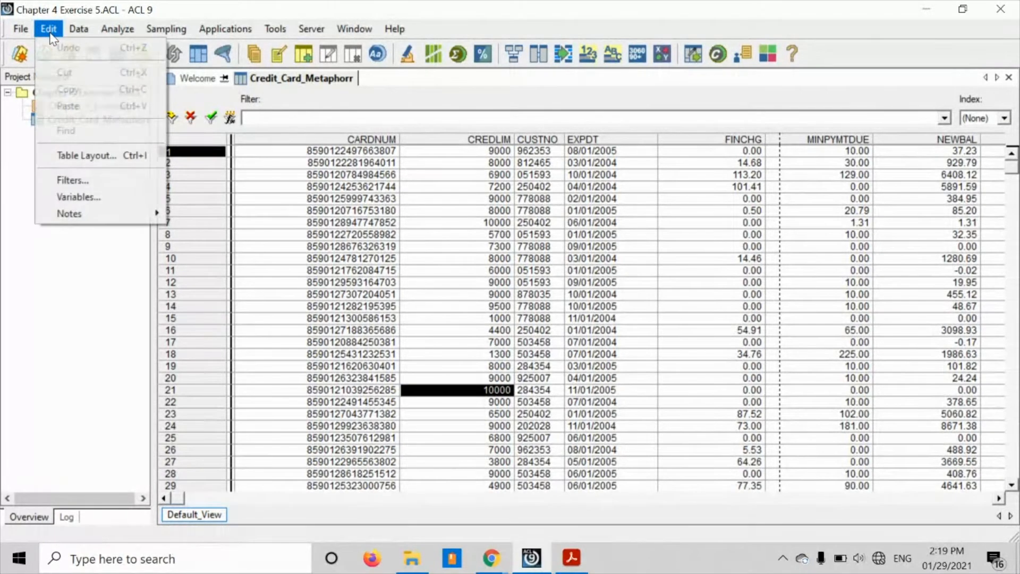
left_click(88, 155)
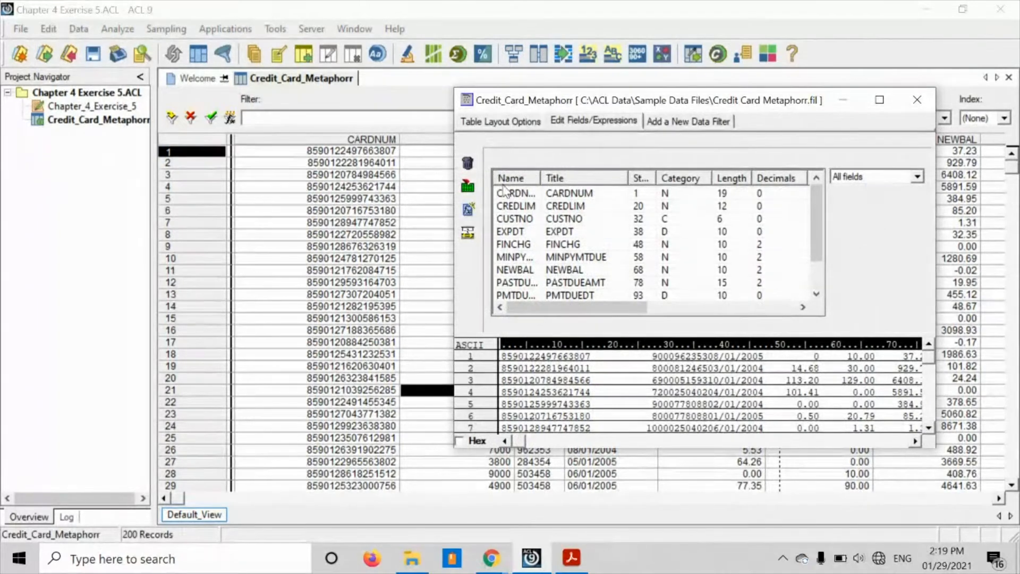
double_click(506, 192)
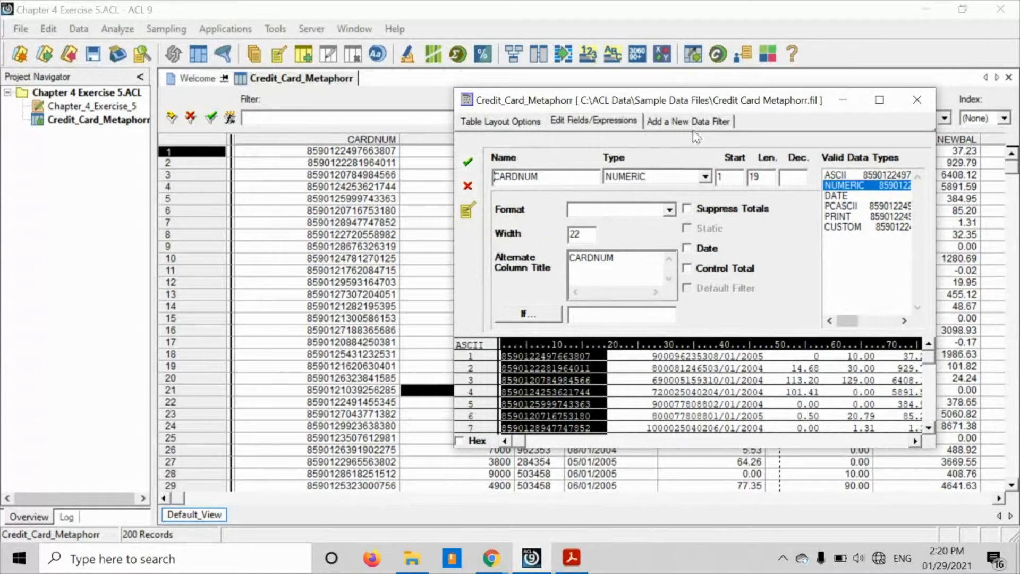
left_click(706, 177)
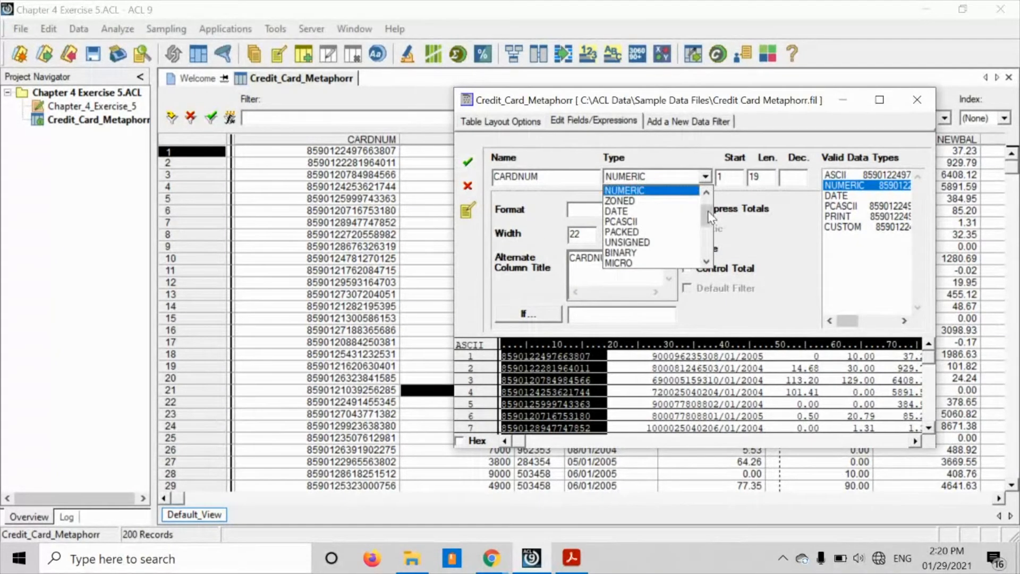
left_click_drag(710, 217, 710, 201)
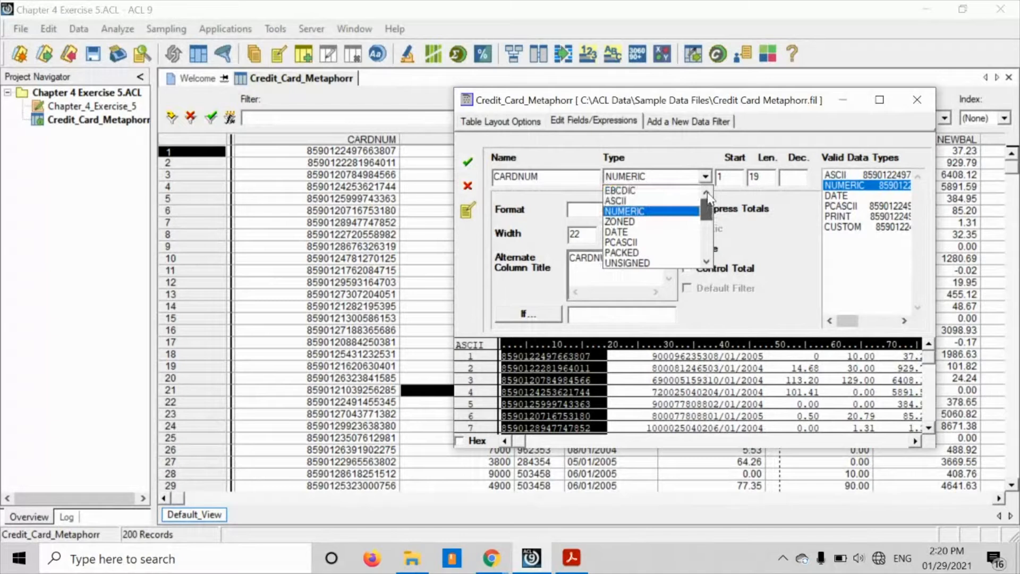
left_click(653, 202)
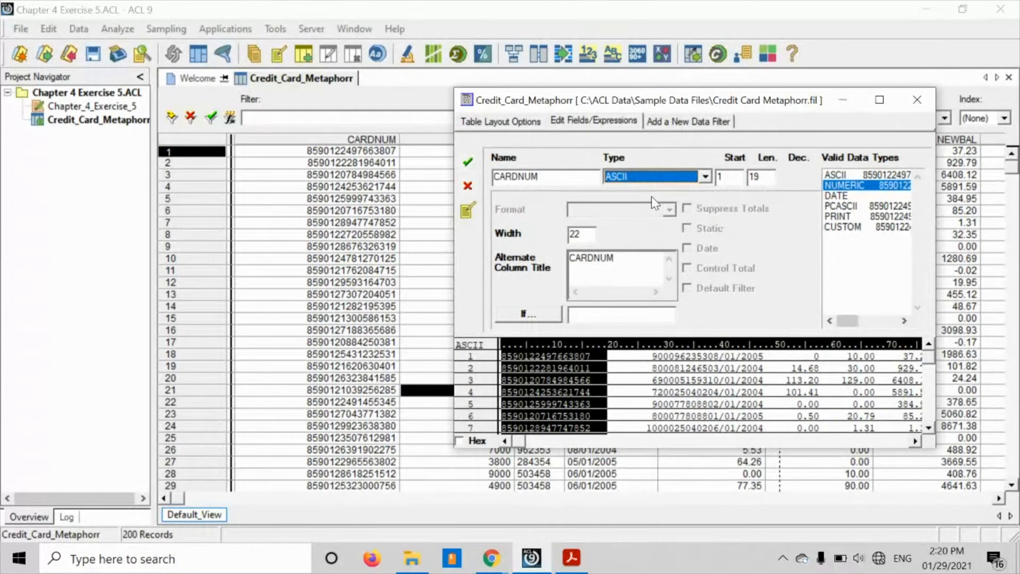
left_click(467, 166)
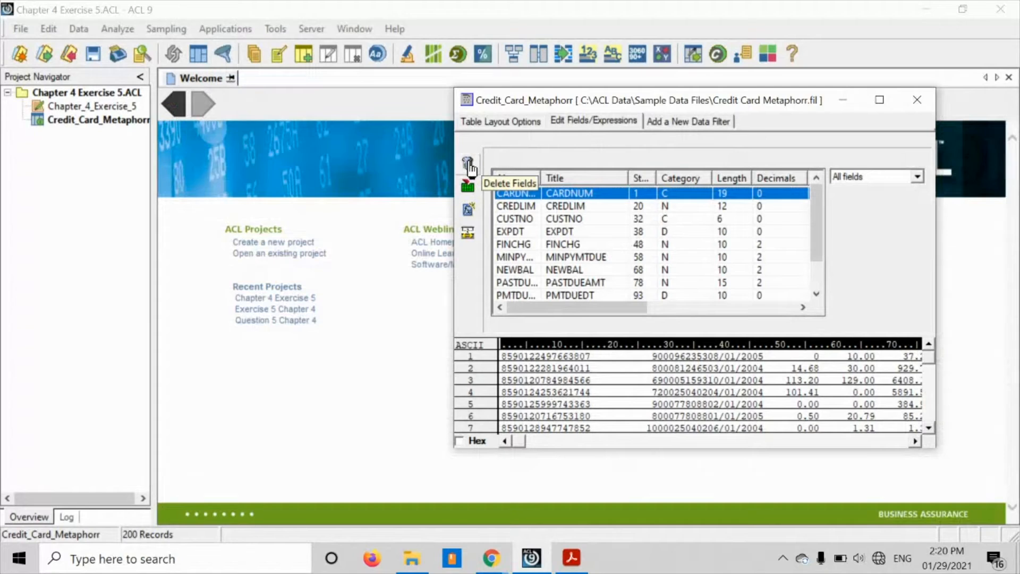
left_click(917, 101)
left_click(918, 101)
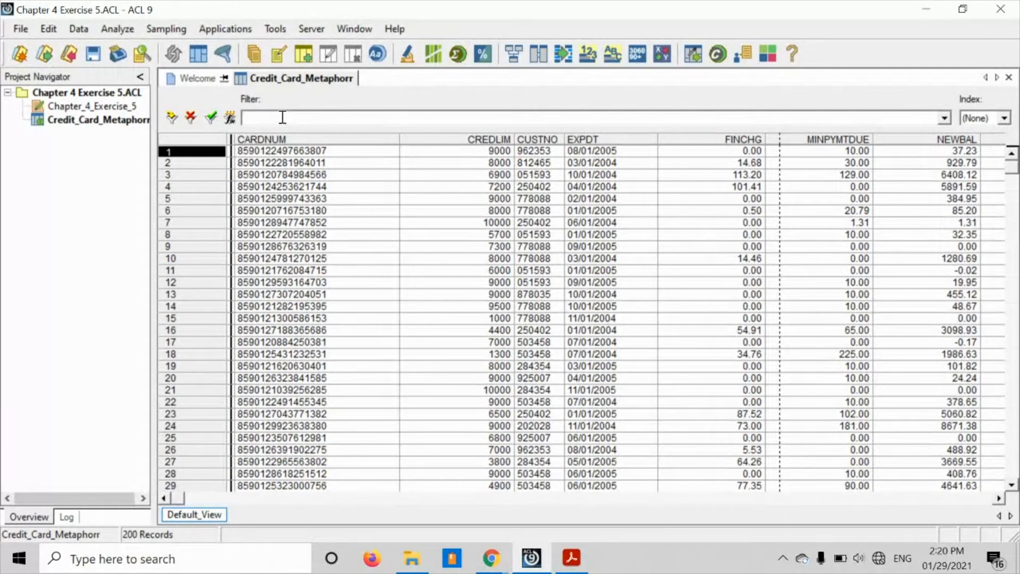
- Filter the Credit_Card_Metaphorr table to records where NEWBAL < 0 and count the matching records
type("WBAL < 0")
left_click(211, 117)
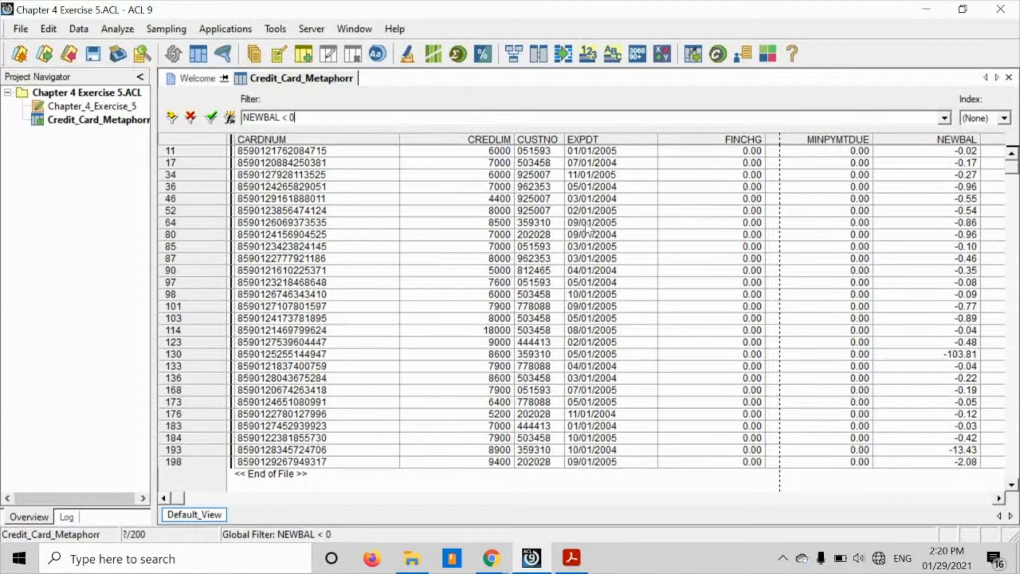
left_click(118, 29)
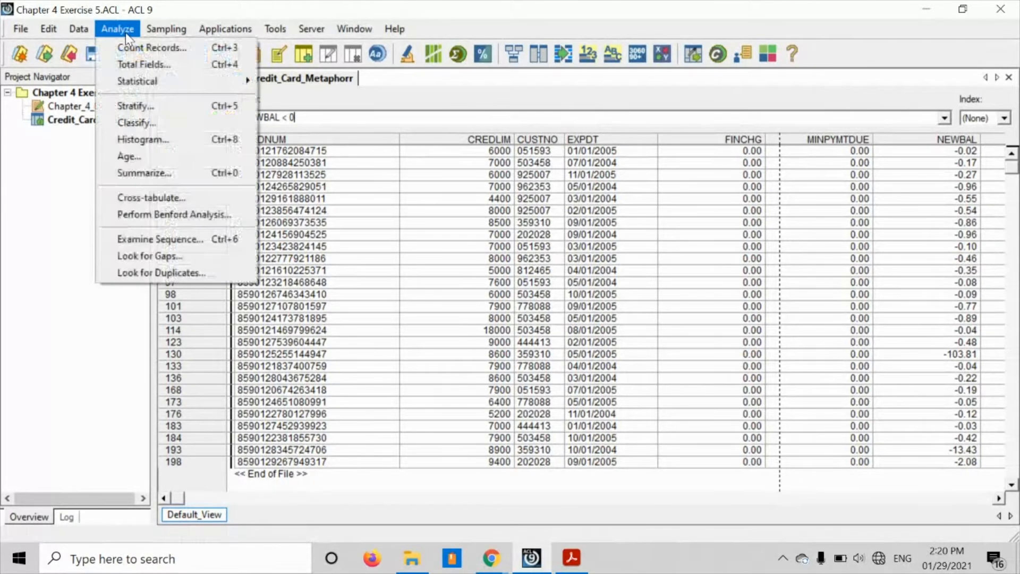
left_click(141, 52)
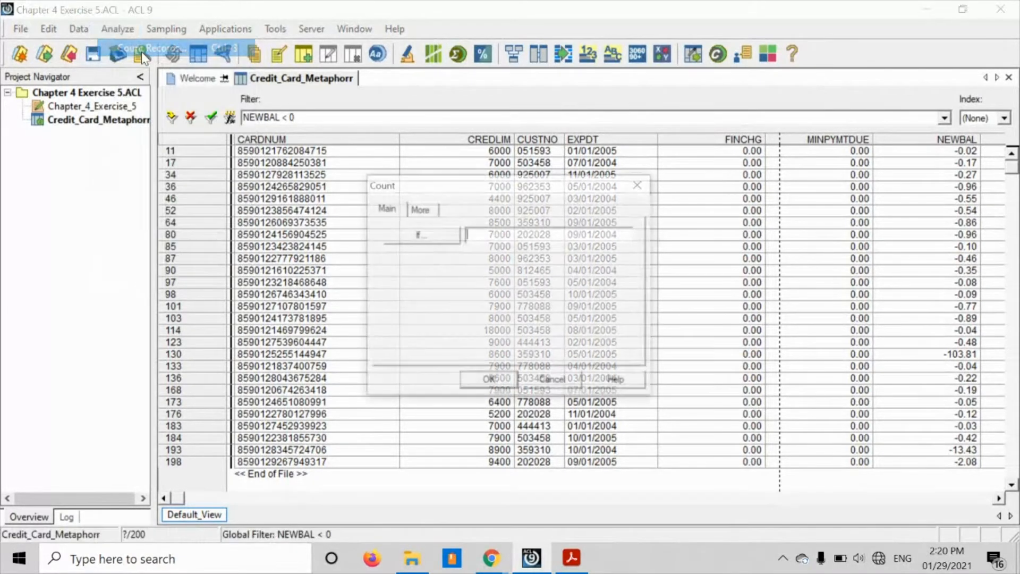
left_click(488, 382)
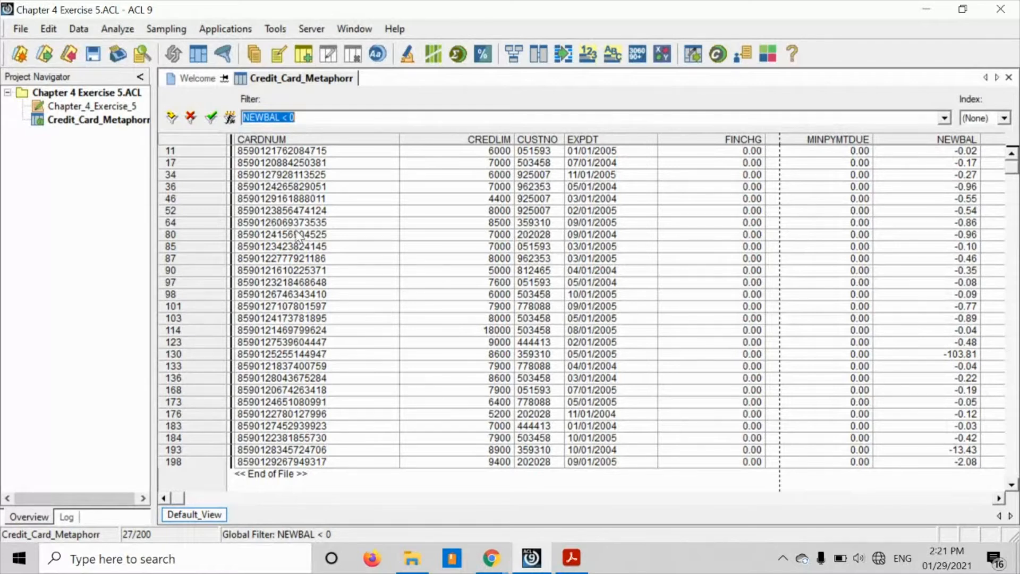
- Export the filtered table as a View in Access format to a file named CCM_NEWBAL_NEGATIVE
left_click(79, 29)
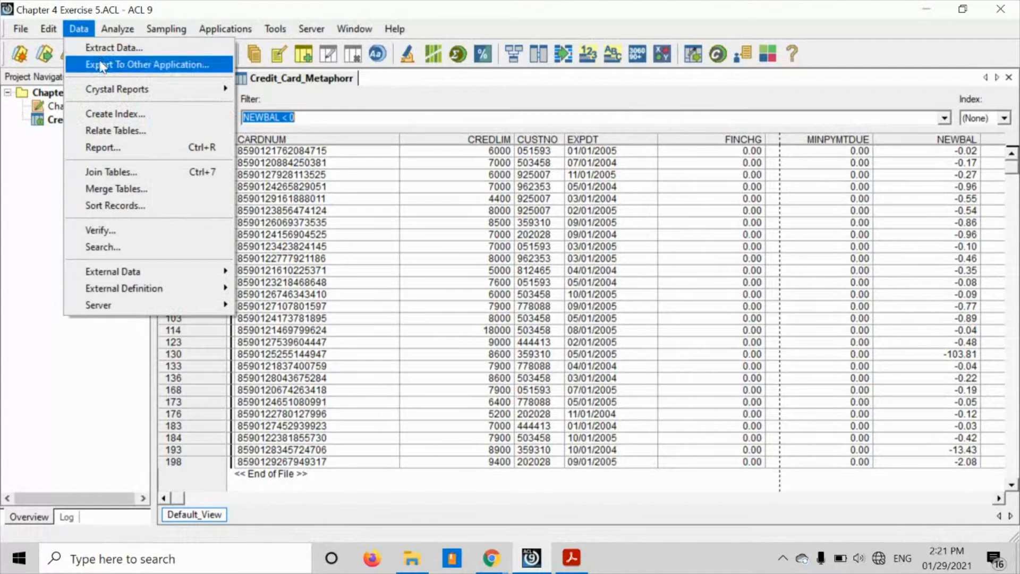
left_click(102, 66)
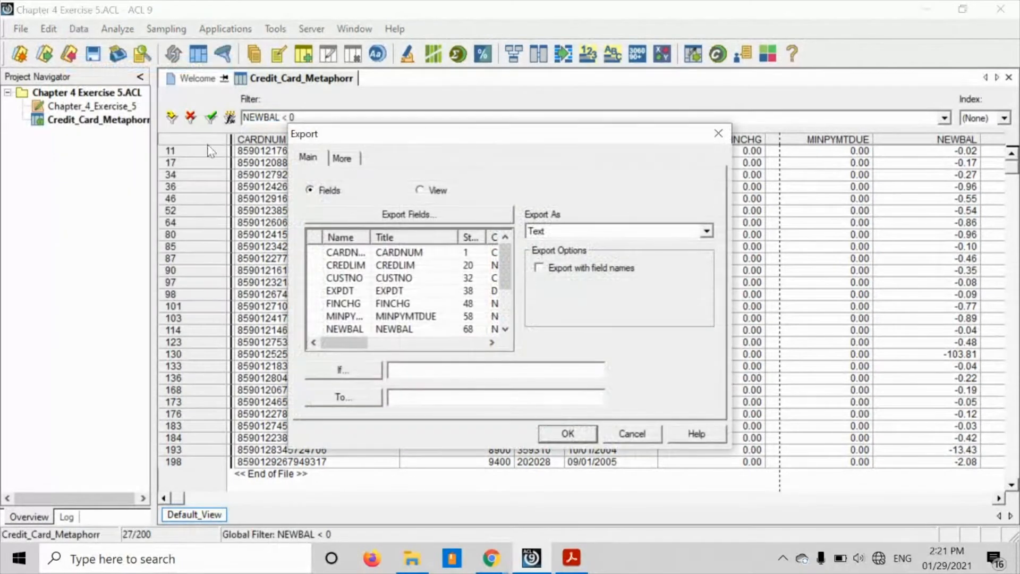
left_click(421, 190)
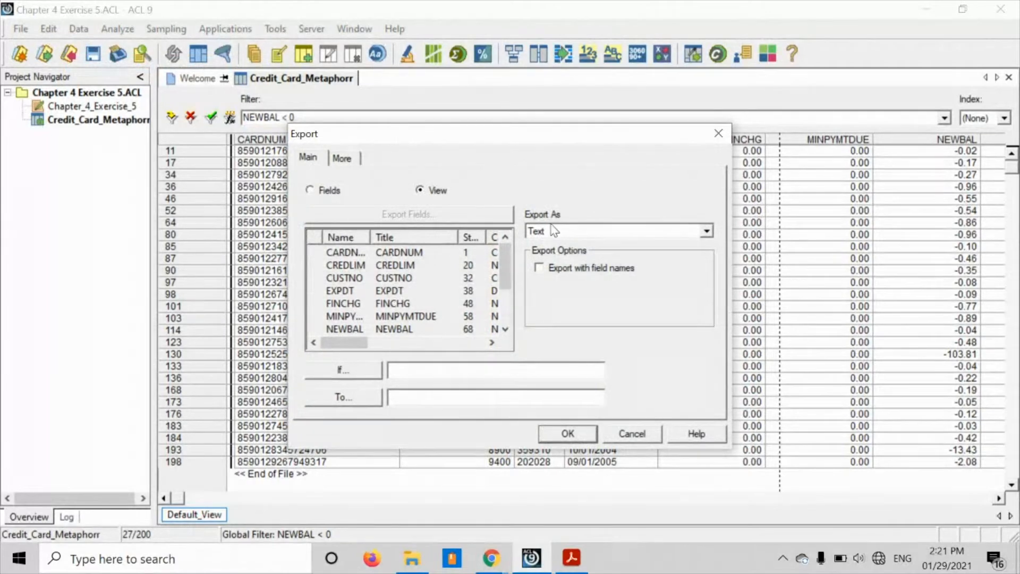
left_click(705, 233)
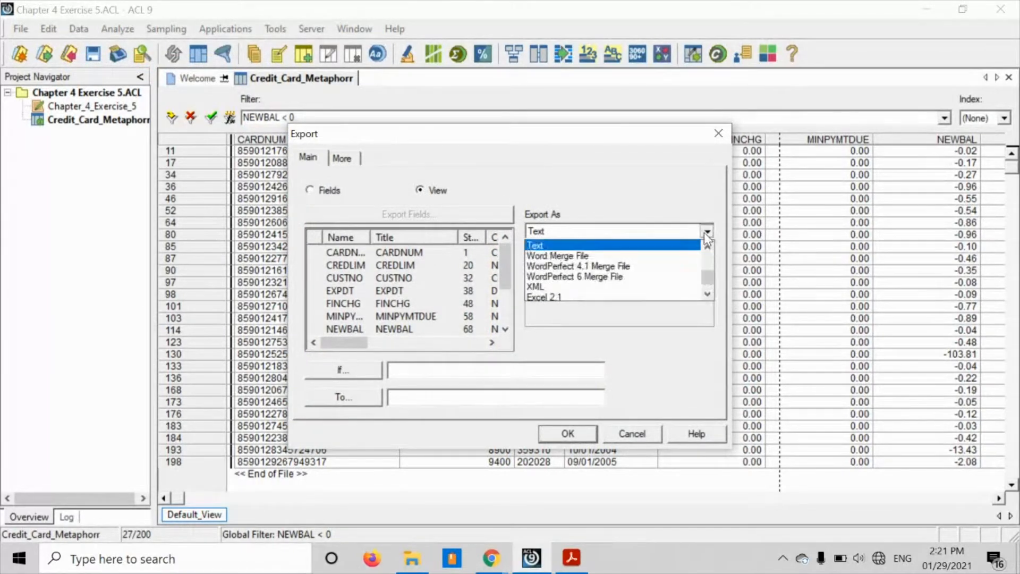
left_click_drag(711, 281, 709, 253)
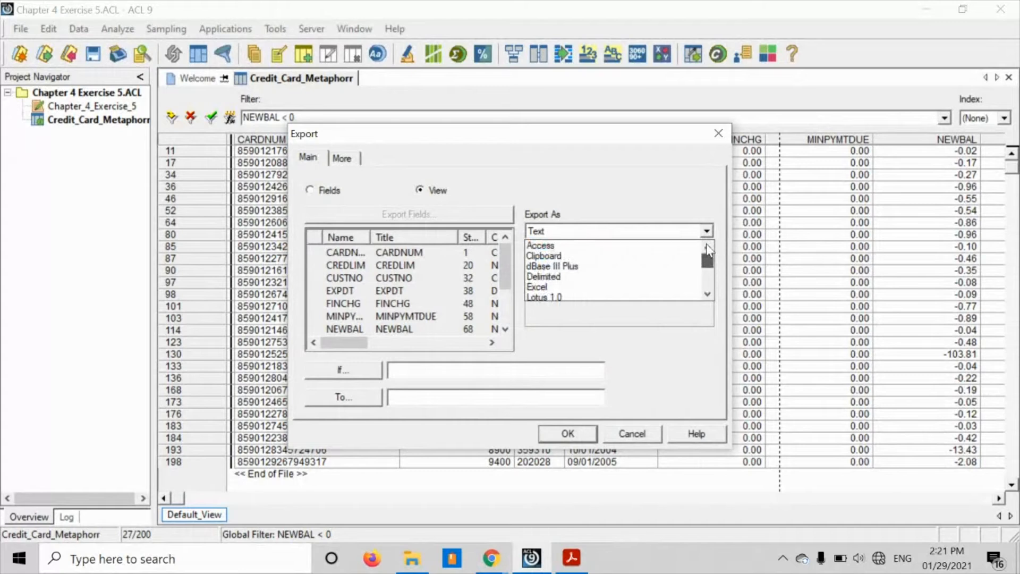
left_click(578, 245)
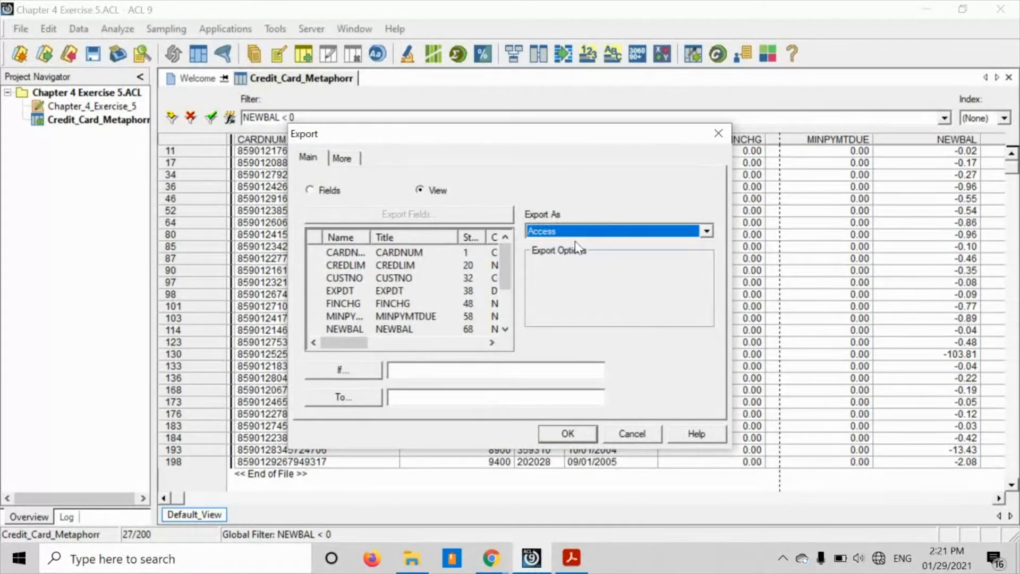
left_click(417, 398)
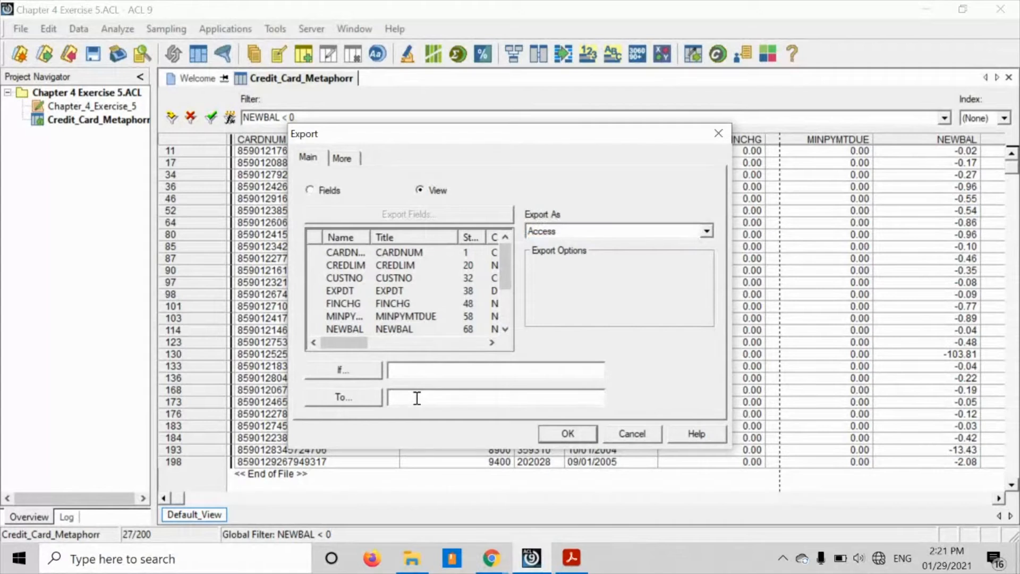
type("CCM_NEWBAL_NEGATIVE")
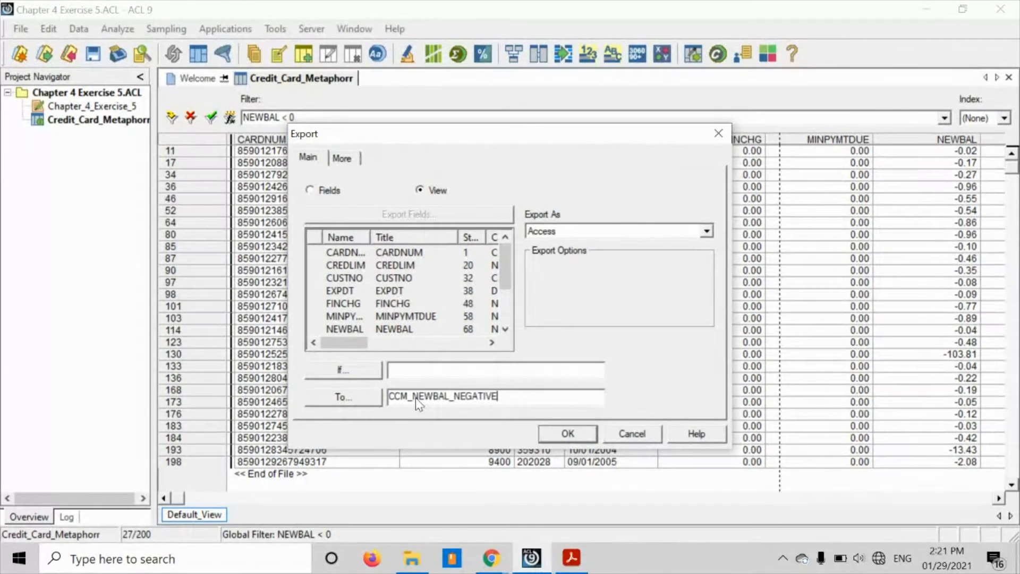
left_click(557, 432)
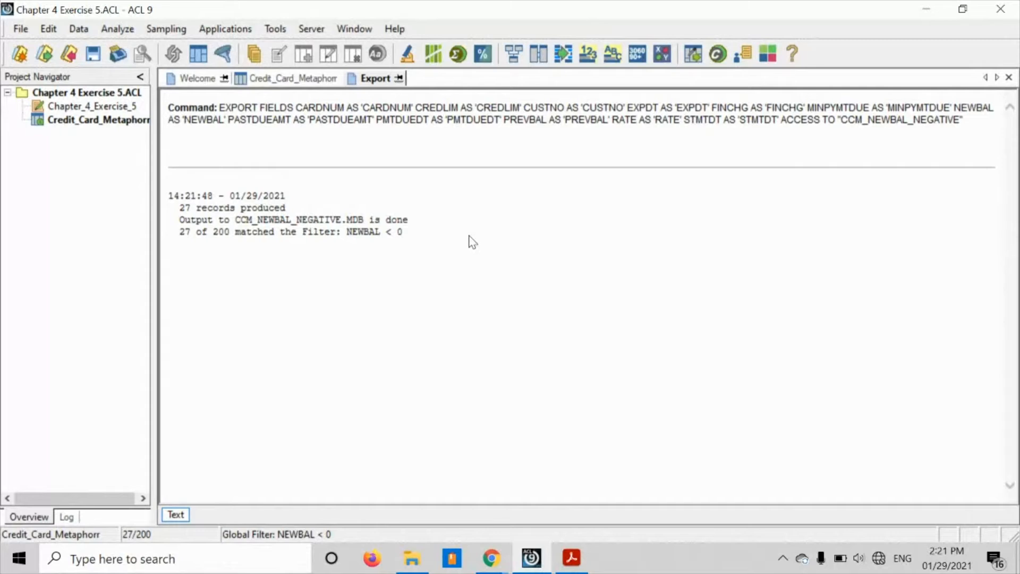
- Switch to File Explorer, open the exported CCM_NEWBAL_NEGATIVE database in Access and open its credit card table to check the records
left_click(412, 558)
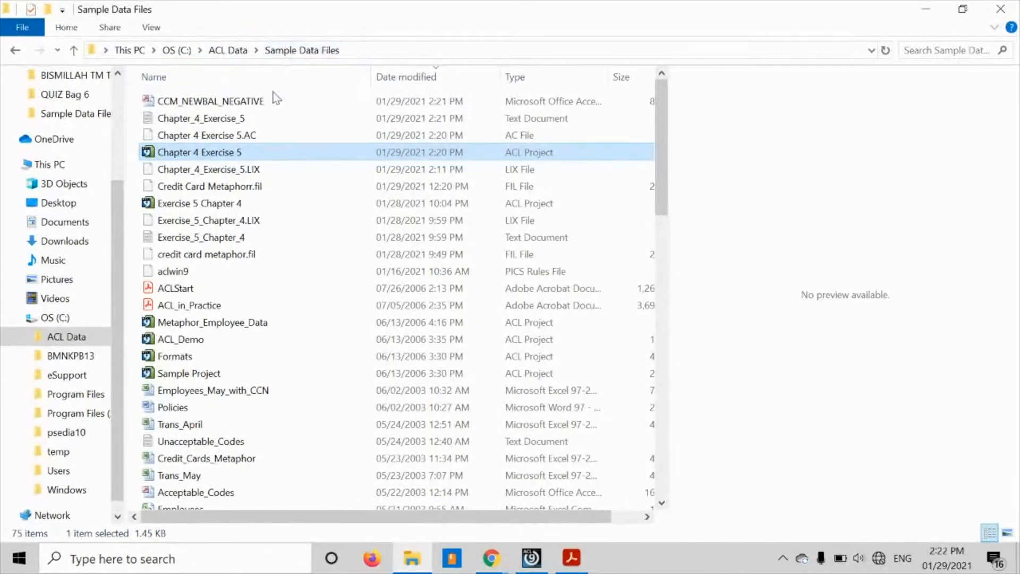
left_click(265, 102)
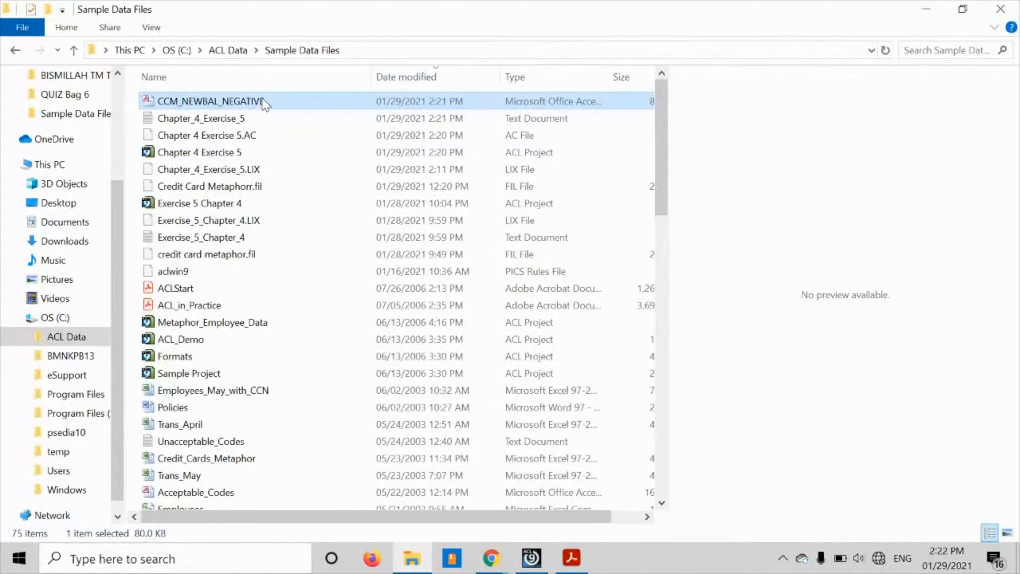
double_click(265, 104)
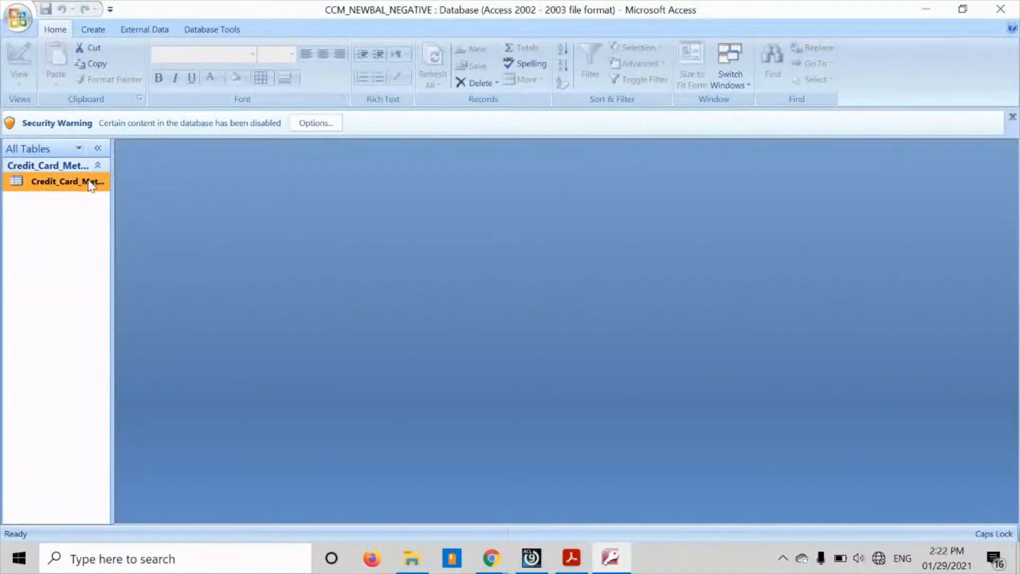
double_click(90, 183)
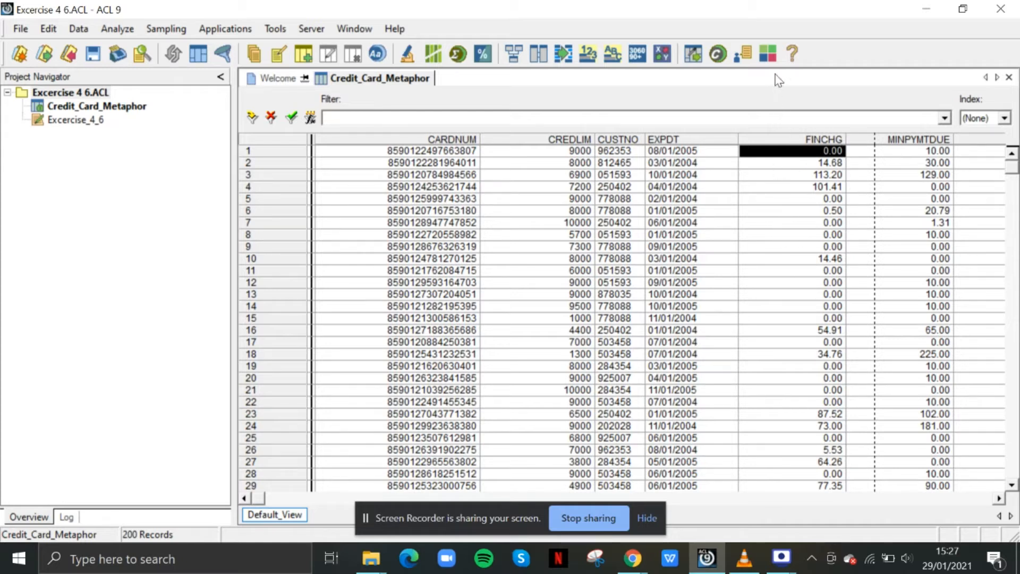
- Total the FINCHG field of the Credit_Card_Metaphor table in the Excercise 4 6 project and close the result
left_click(802, 140)
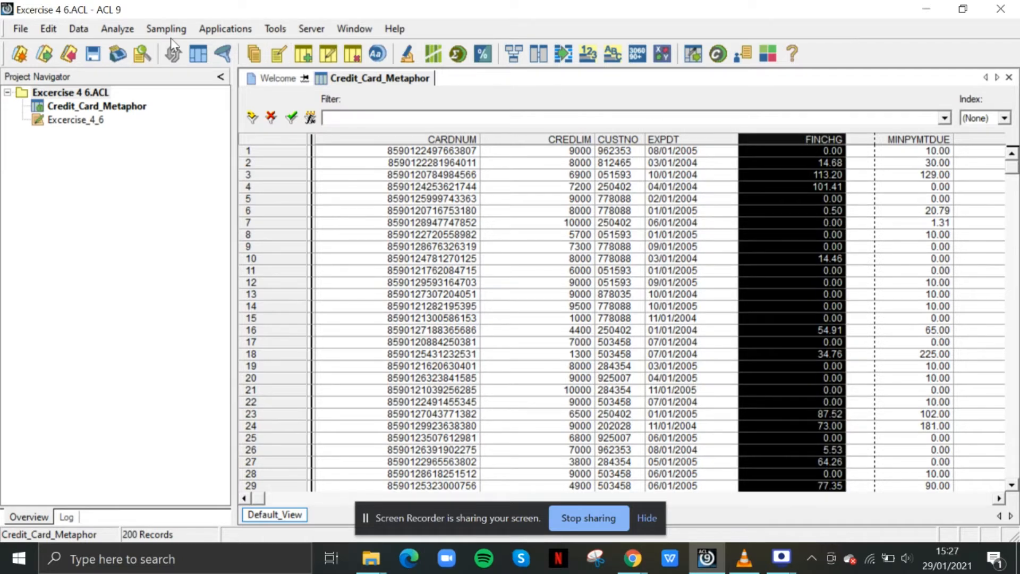
left_click(116, 29)
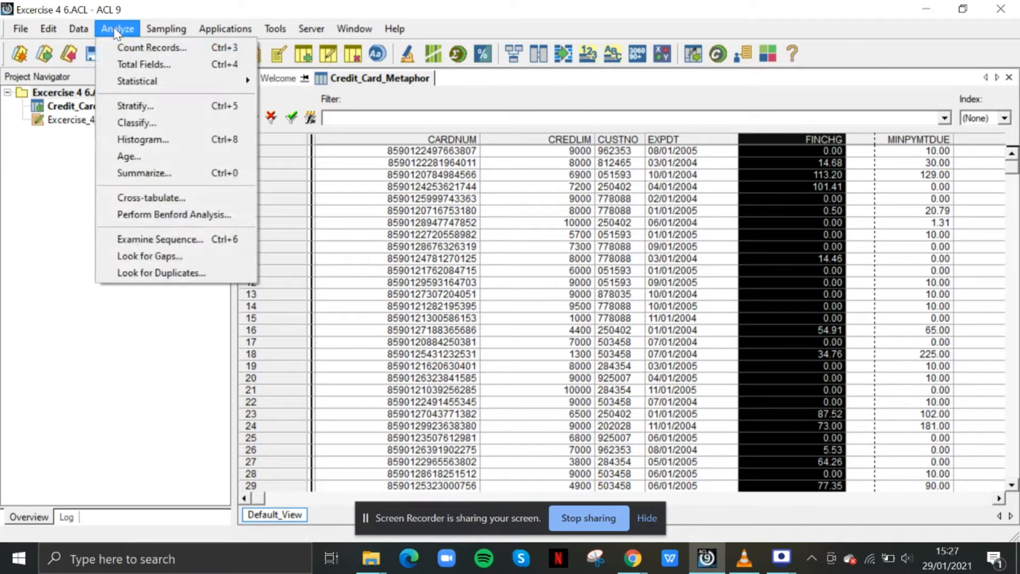
left_click(135, 64)
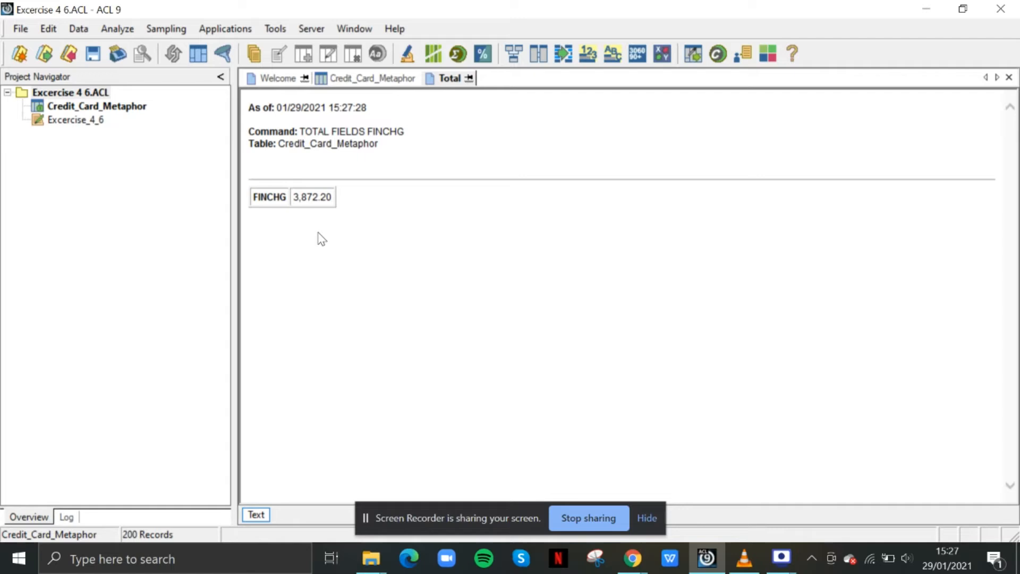
right_click(376, 157)
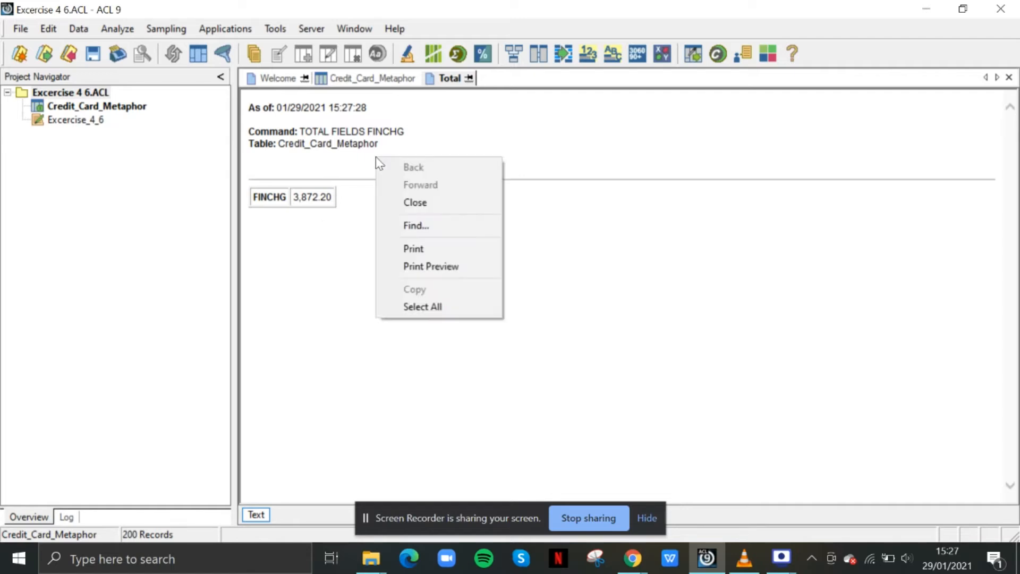
left_click(415, 203)
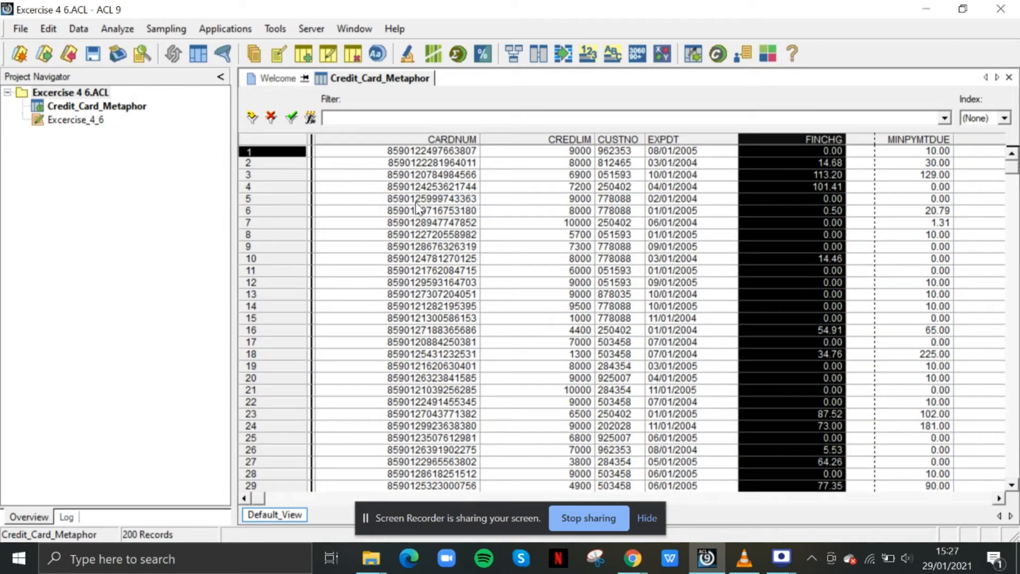
- Filter the Credit_Card_Metaphor table to records where FINCHG>10, verifying the expression before applying it
left_click(565, 211)
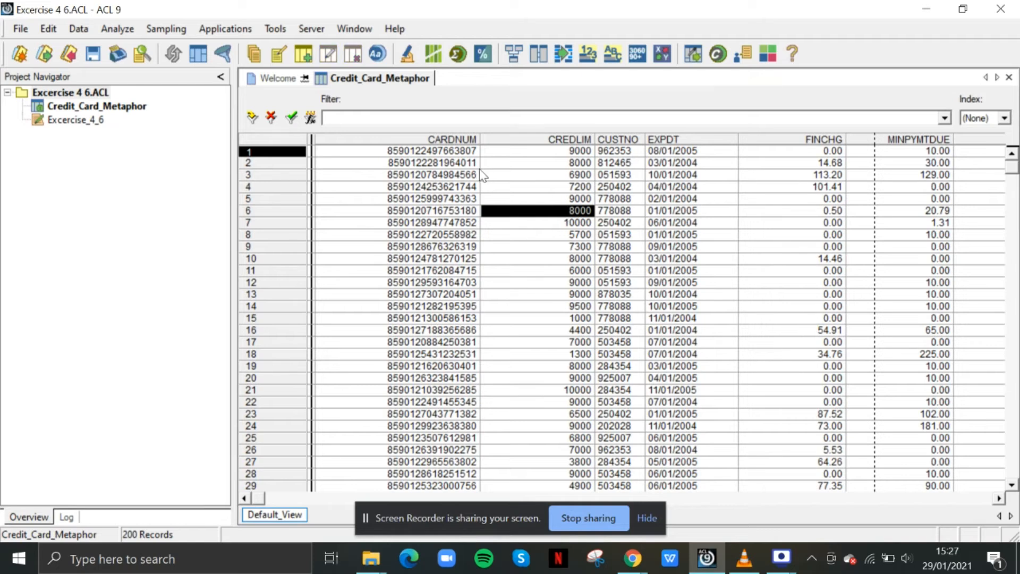
left_click(311, 119)
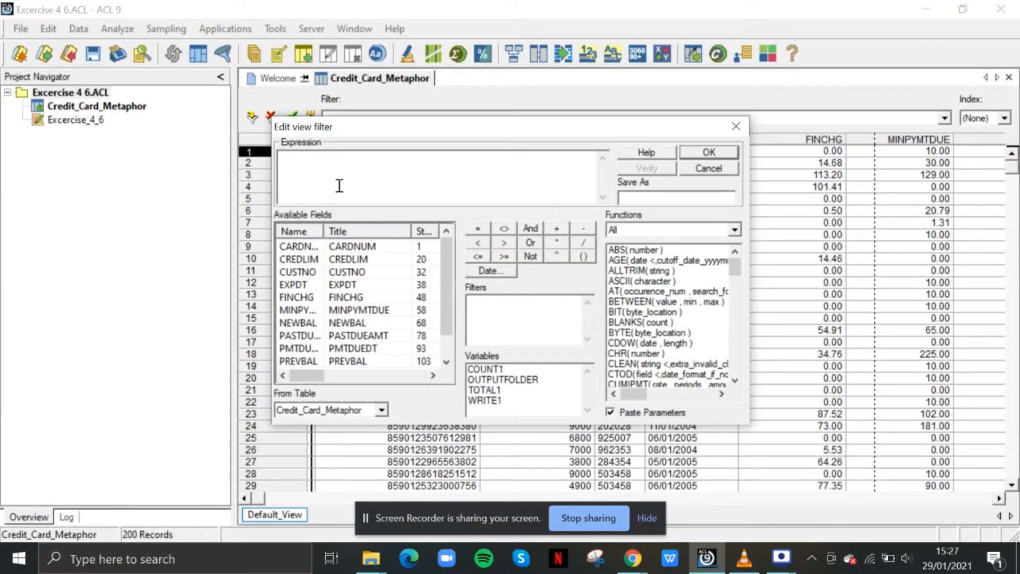
type("FINCHG>10")
left_click(651, 170)
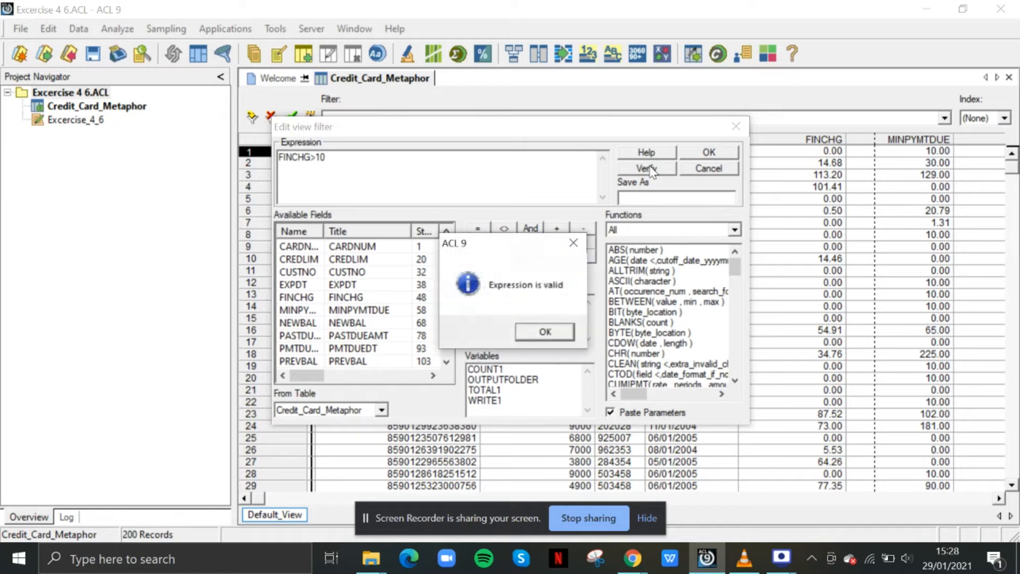
left_click(538, 334)
left_click(714, 153)
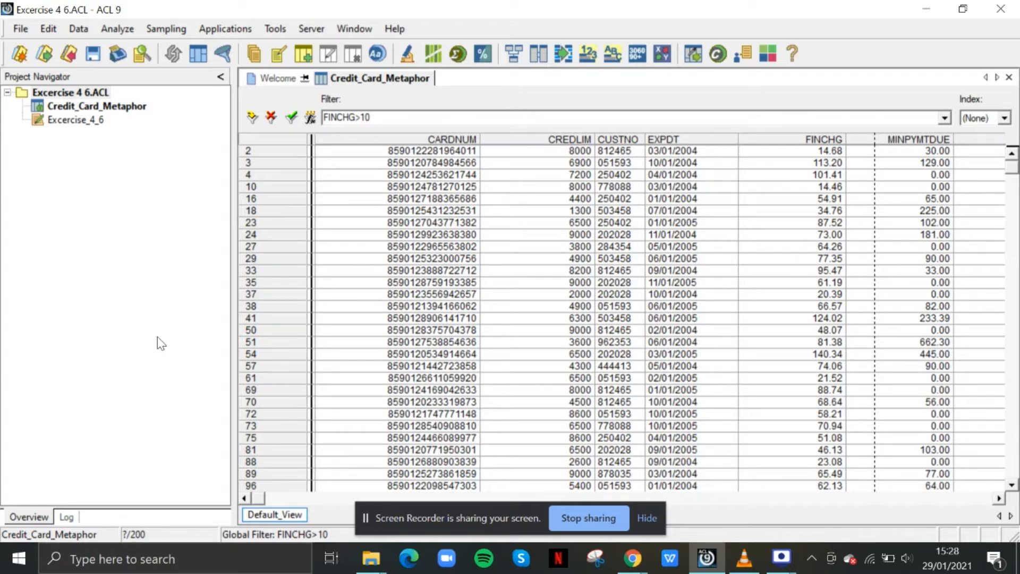
- Count the records that match the FINCHG>10 filter, without any additional If condition
left_click(130, 28)
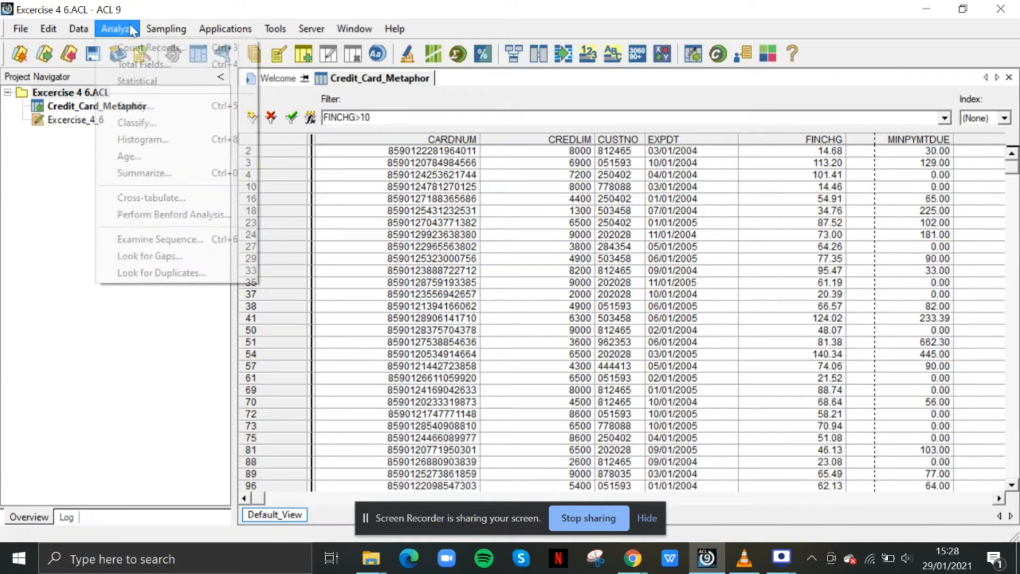
left_click(136, 51)
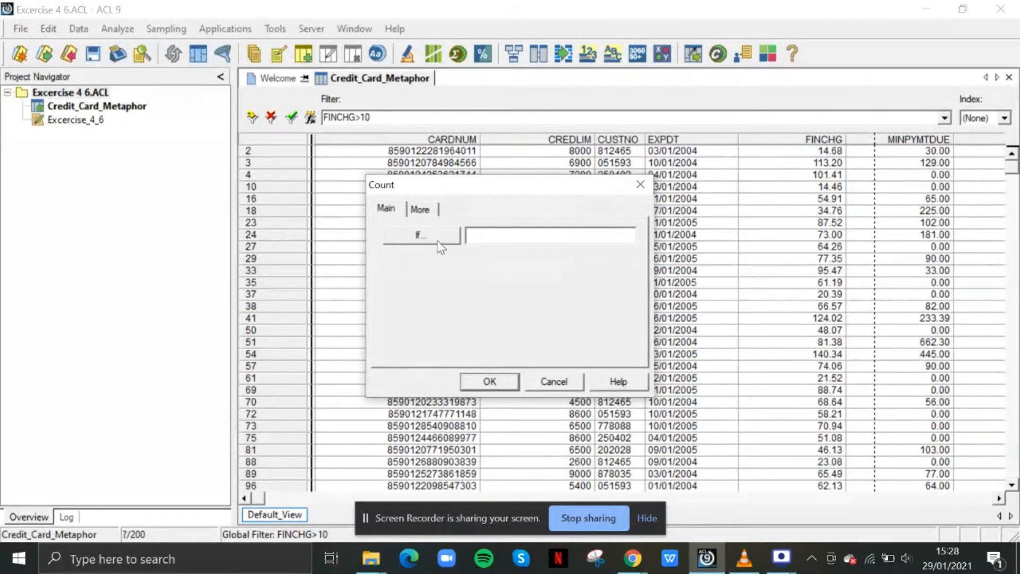
left_click(489, 381)
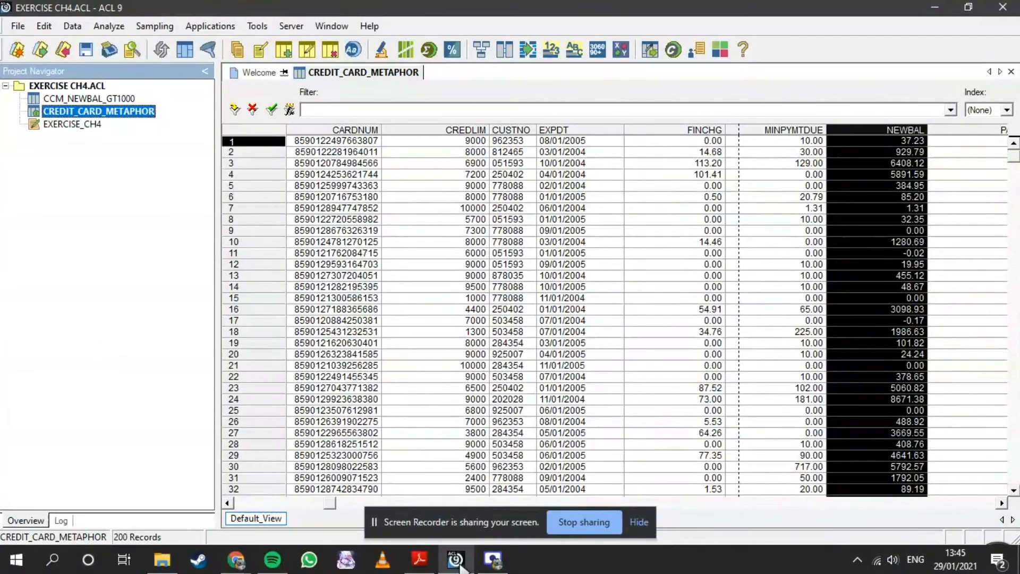
- Read exercise 7 in the ACL_in_Practice PDF, return to ACL and open Total Fields with the NEWBAL column of CREDIT_CARD_METAPHOR selected
left_click(419, 559)
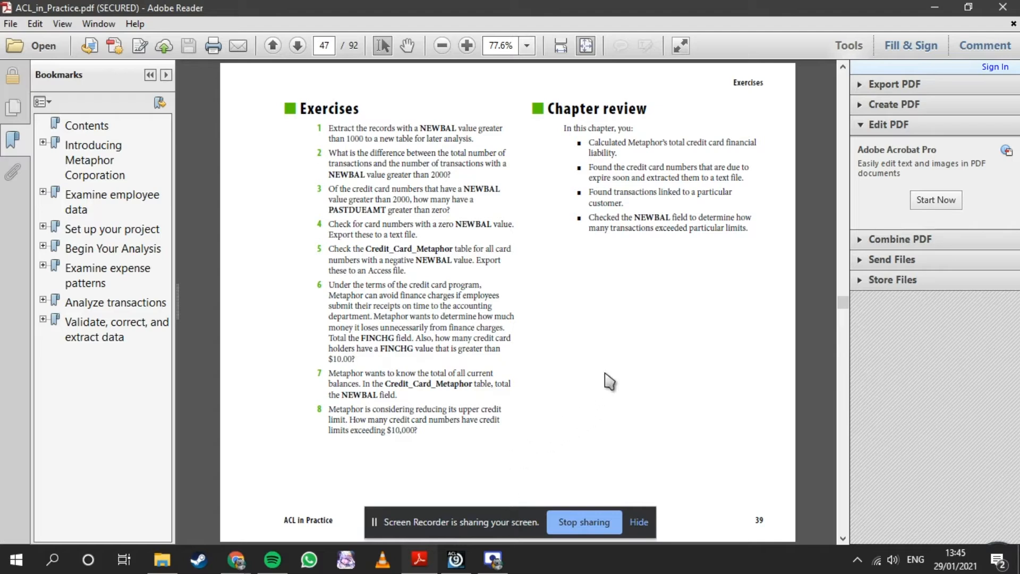
left_click(455, 560)
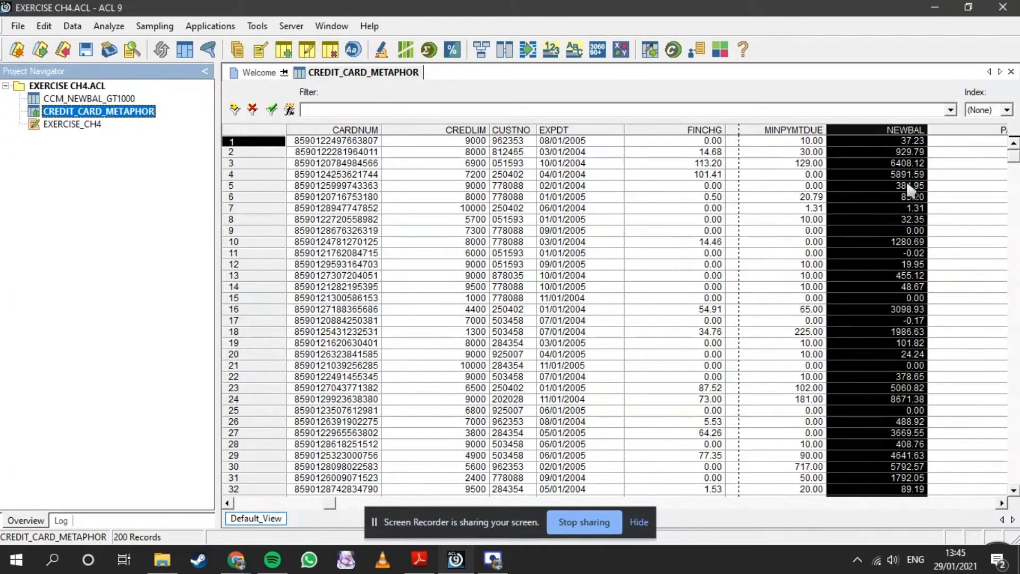
left_click(868, 130)
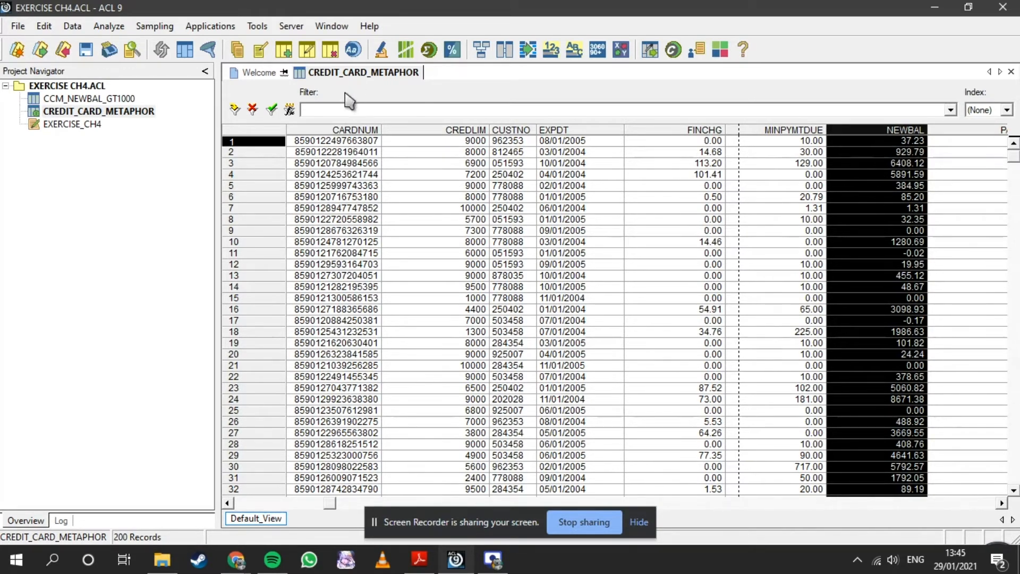
left_click(255, 109)
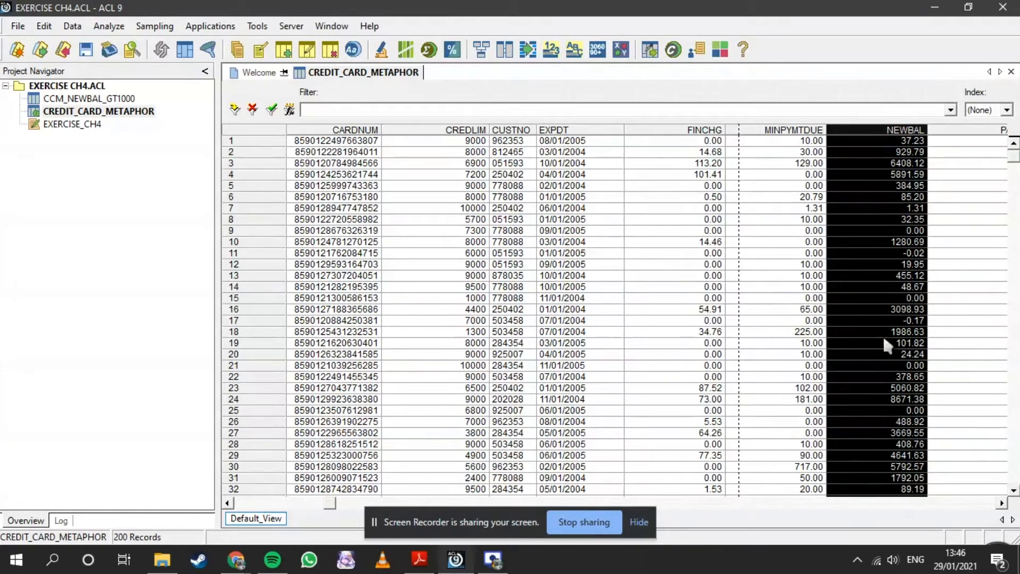
mouse_move(1014, 157)
left_mouse_down()
mouse_move(1012, 470)
mouse_move(980, 335)
mouse_move(1002, 221)
mouse_move(1005, 129)
mouse_move(1004, 155)
left_mouse_up()
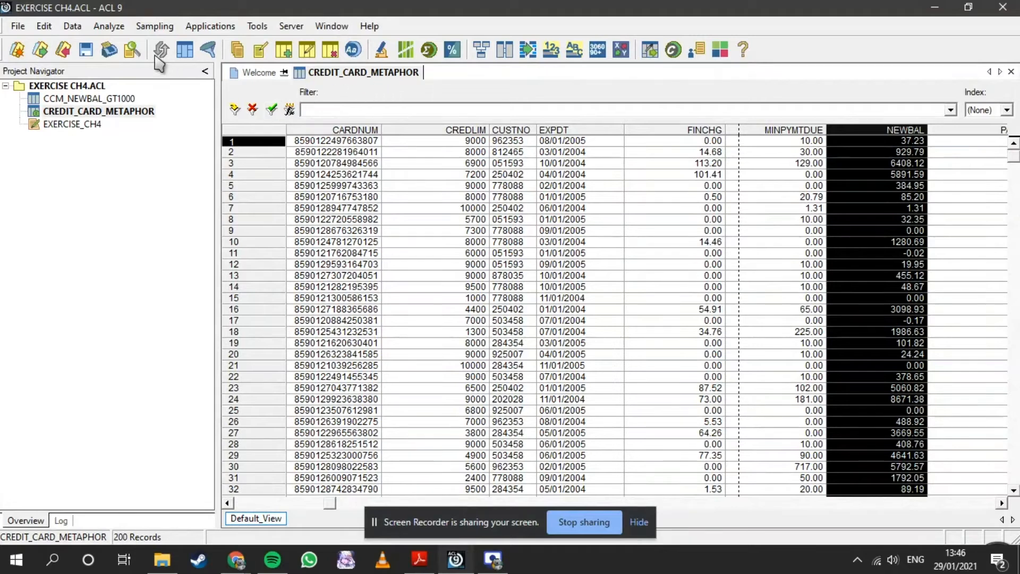
left_click(110, 30)
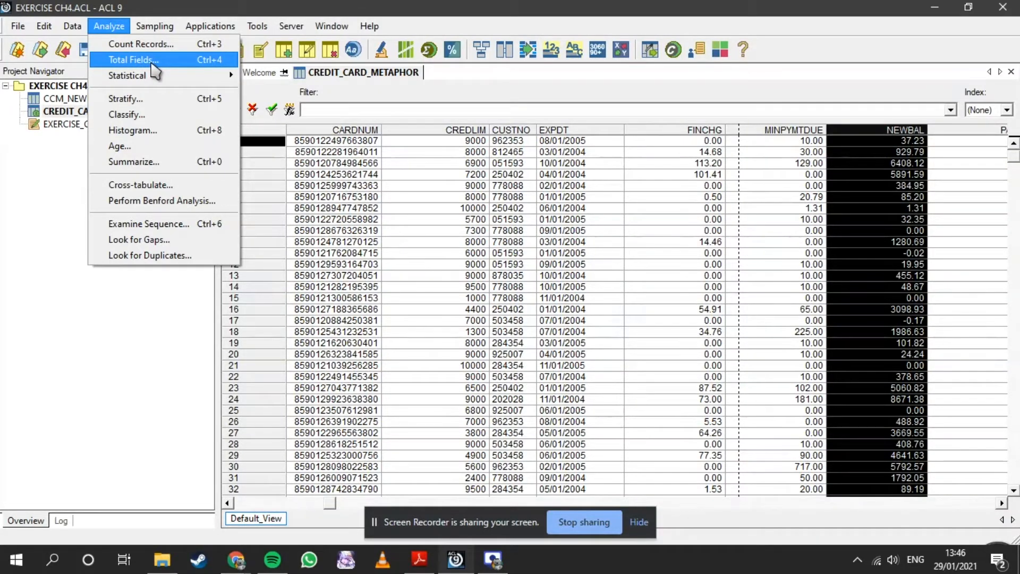
left_click(198, 62)
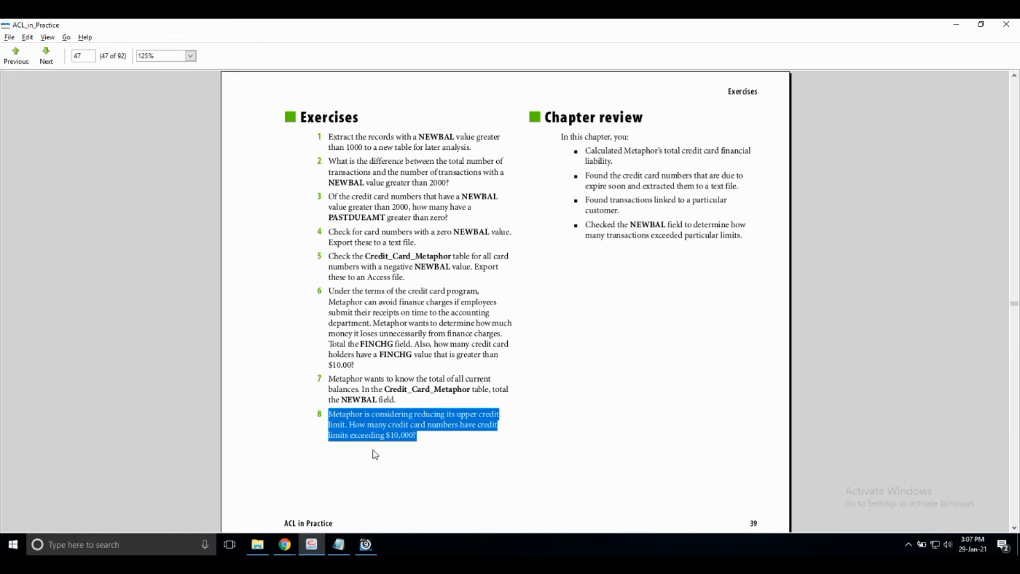
- Switch from the PDF to ACL and filter the Exercise_8 table to records where credlim>10000
left_click(366, 544)
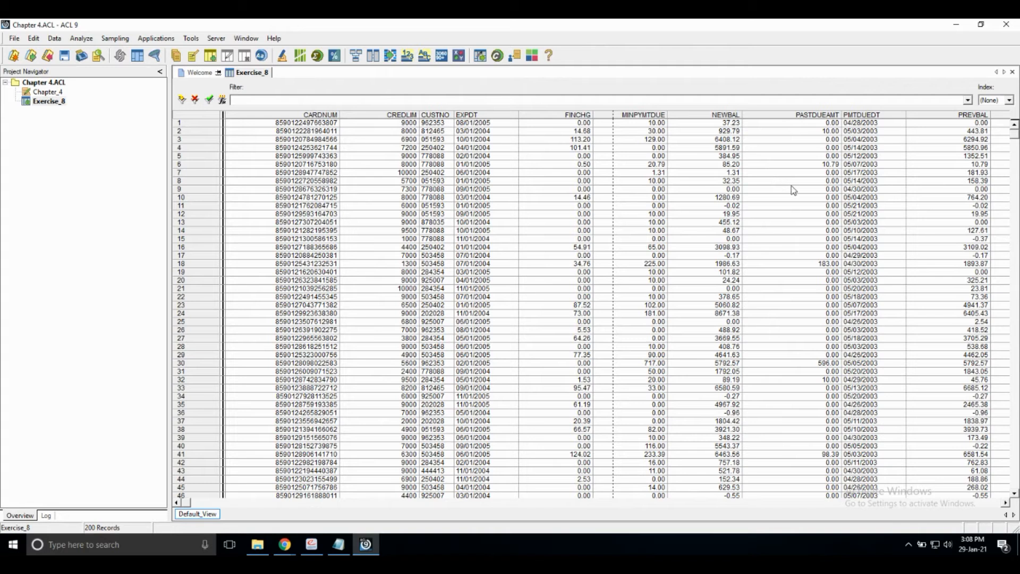
left_click(385, 117)
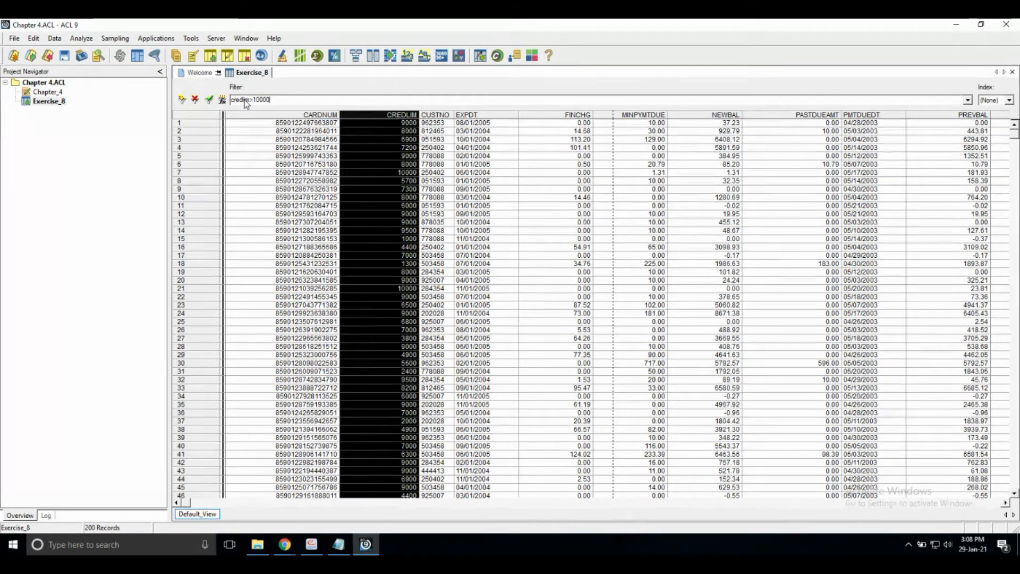
key("Return")
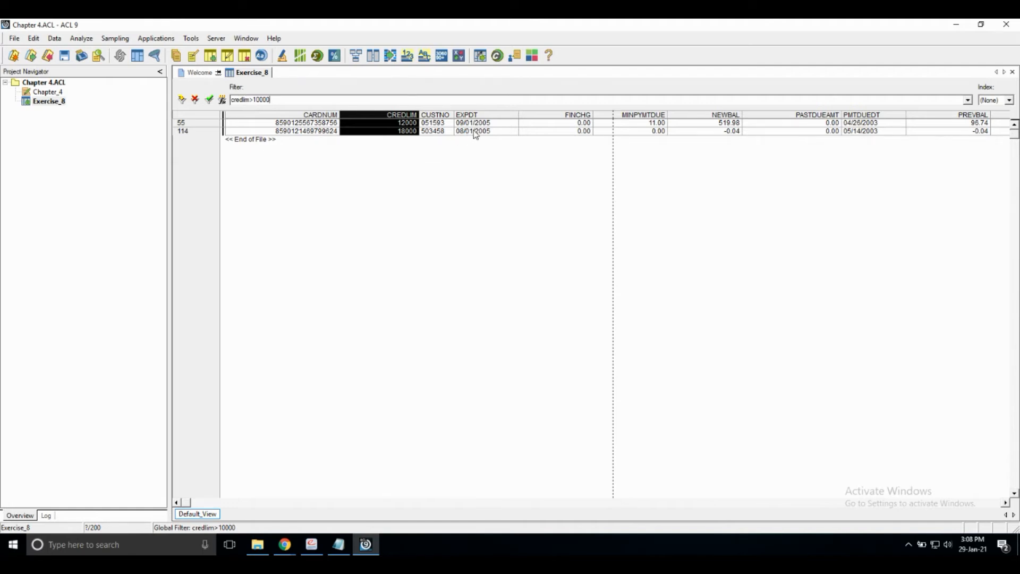
- Count the Exercise_8 records that match the credit limit filter, leaving the If condition empty
left_click(444, 152)
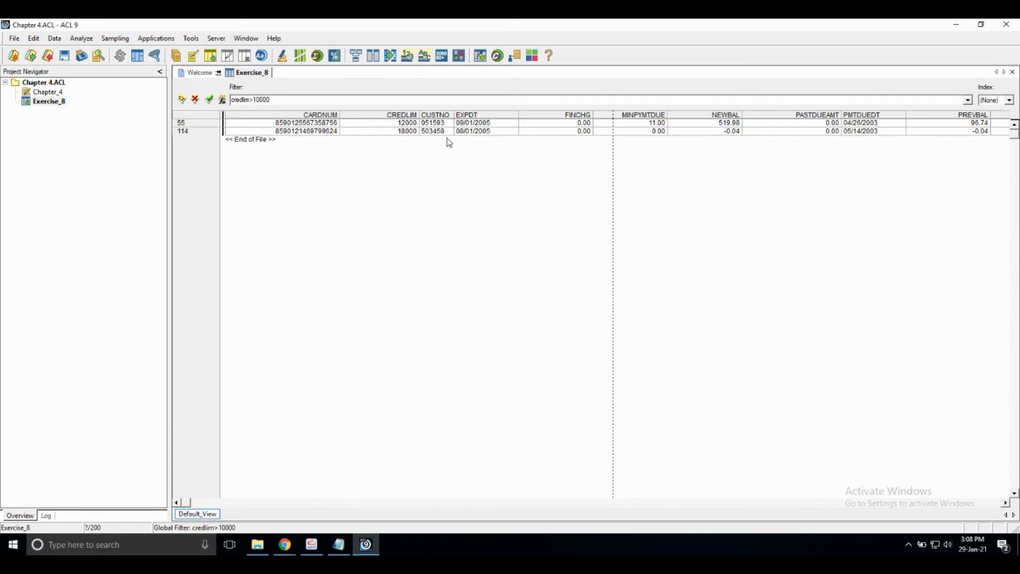
left_click(82, 39)
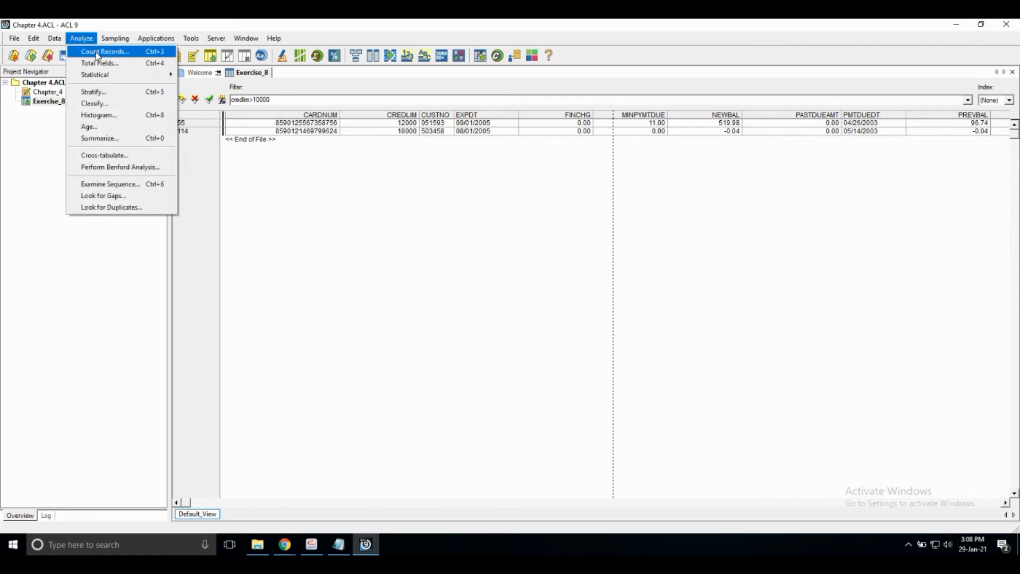
left_click(95, 53)
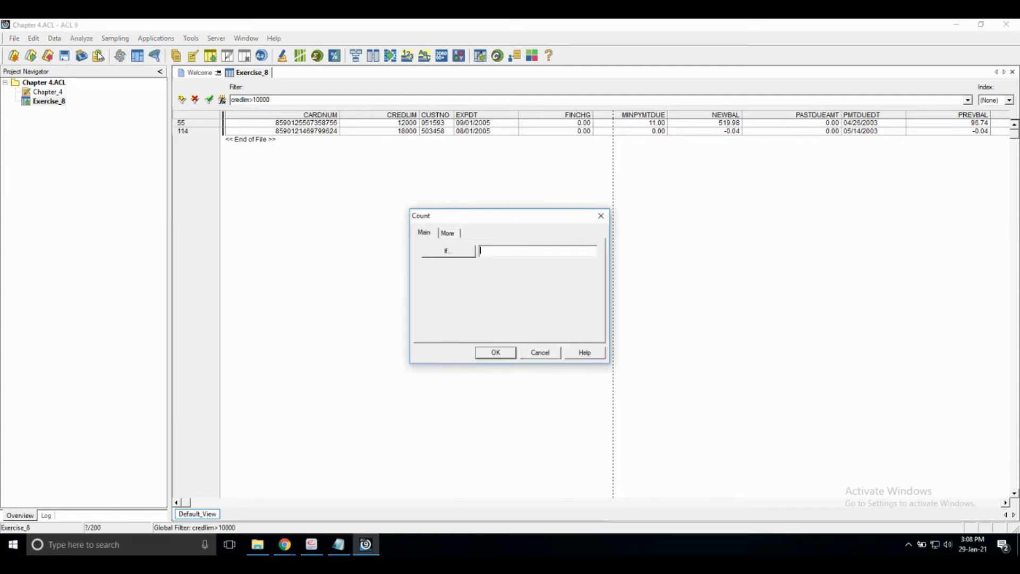
left_click(493, 353)
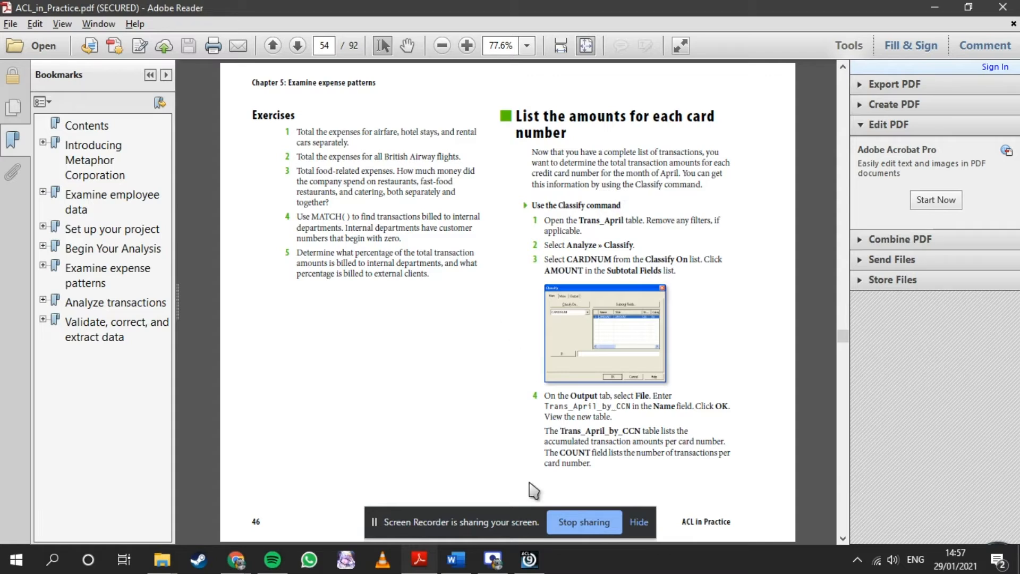
- Switch from the PDF to ACL and create a new project named EXERCISE CH5, replacing the existing project file
left_click(528, 563)
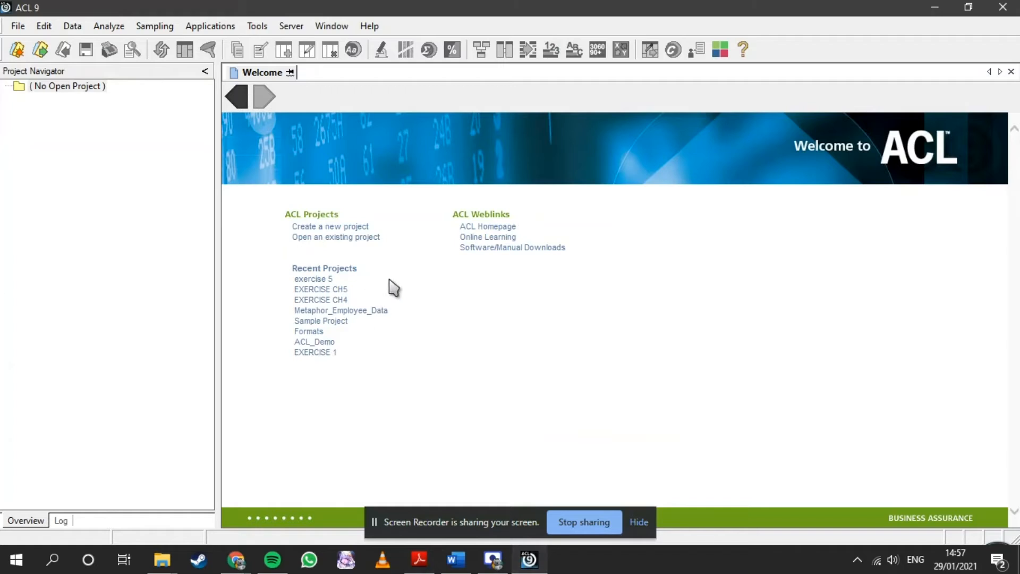
left_click(68, 91)
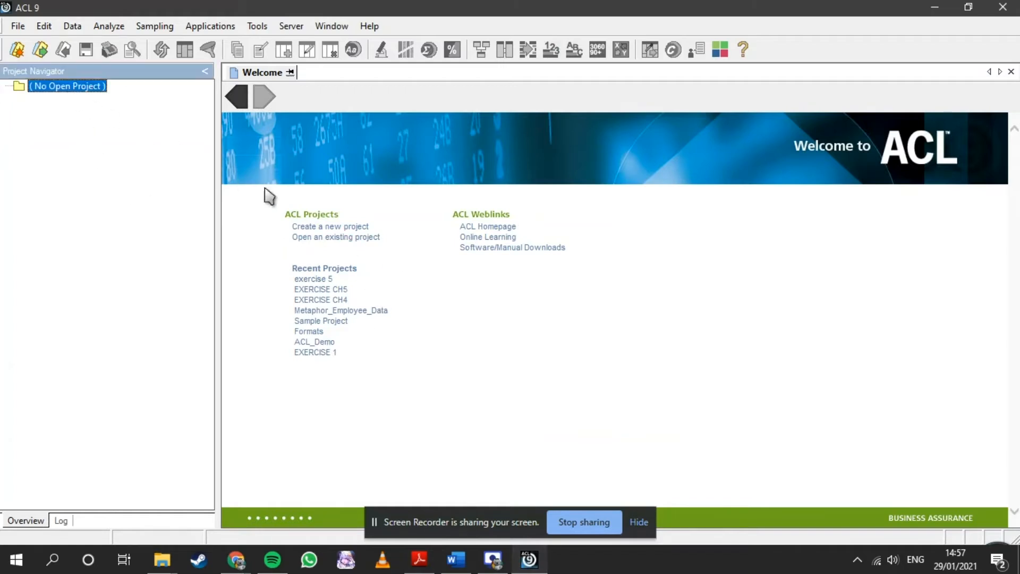
left_click(320, 230)
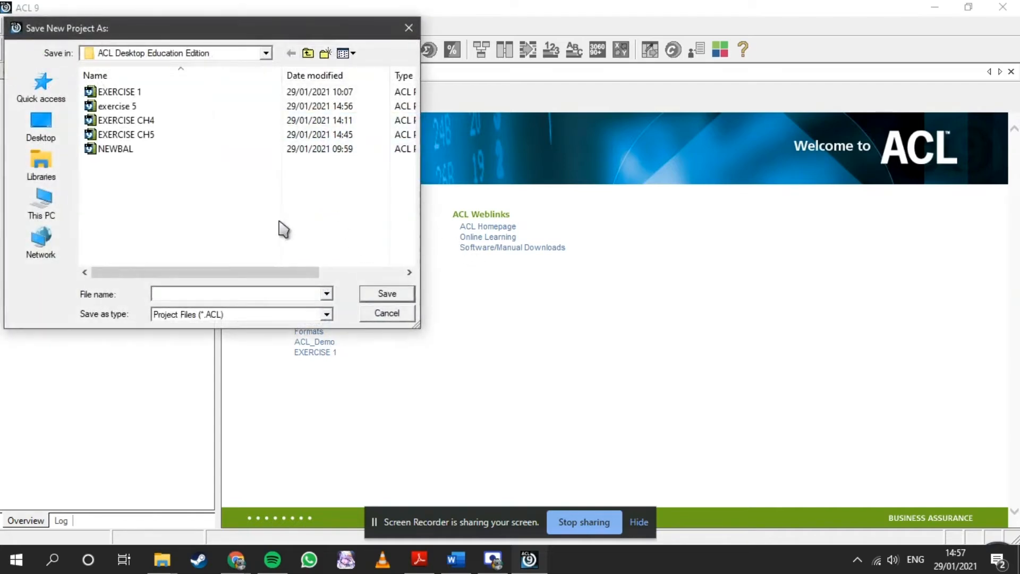
type("EXE")
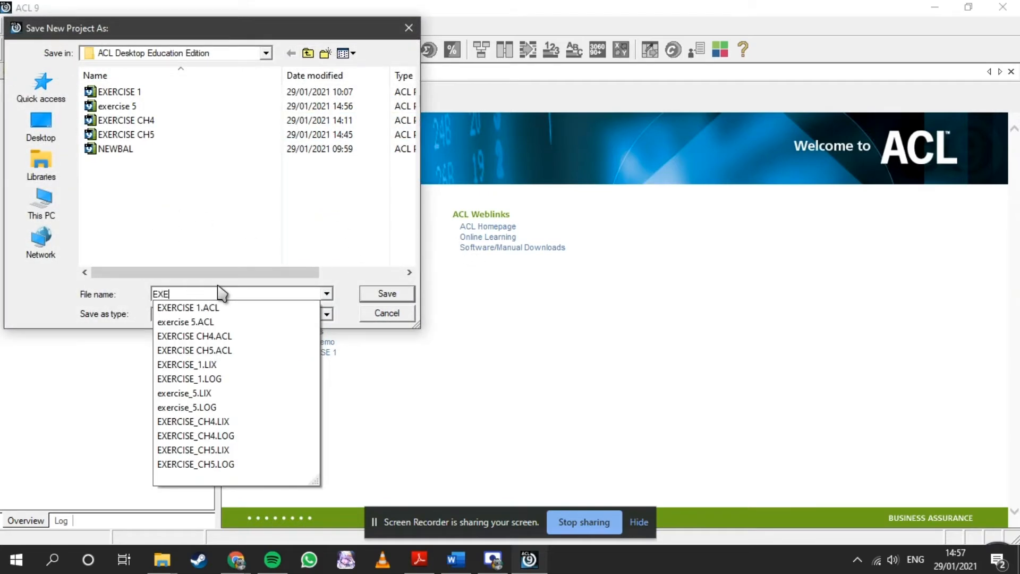
type("RCISE CH5")
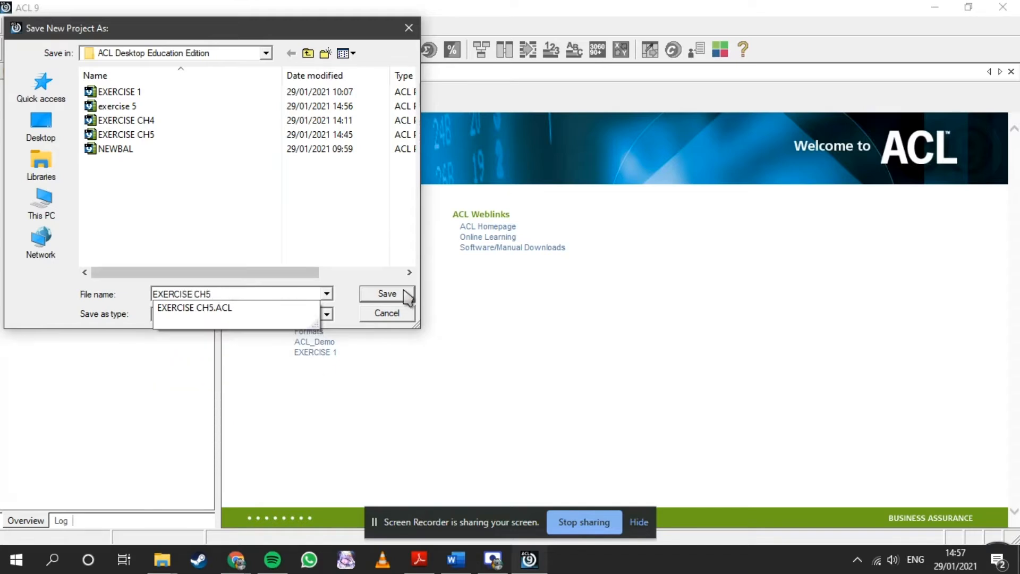
left_click(407, 295)
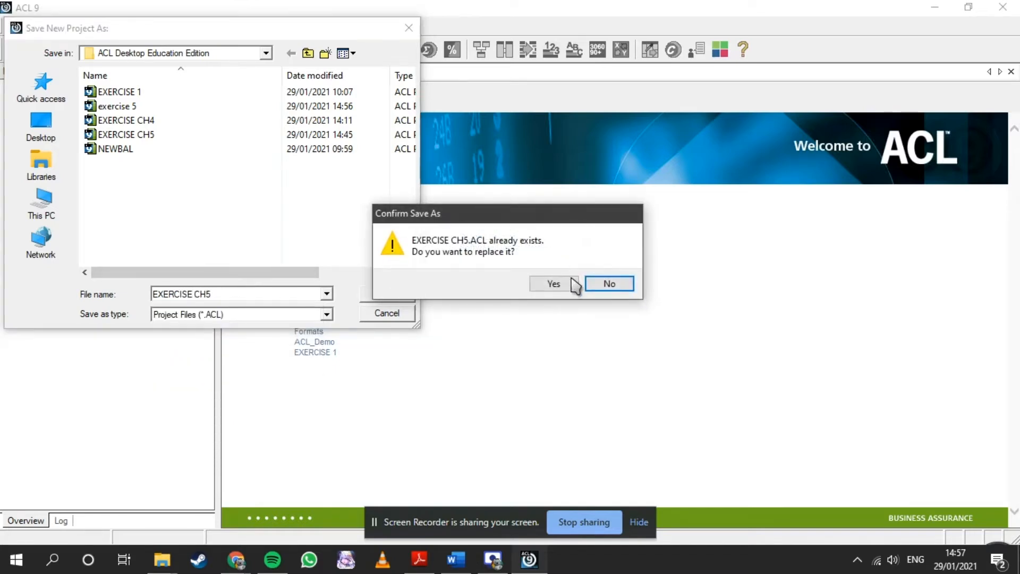
left_click(553, 284)
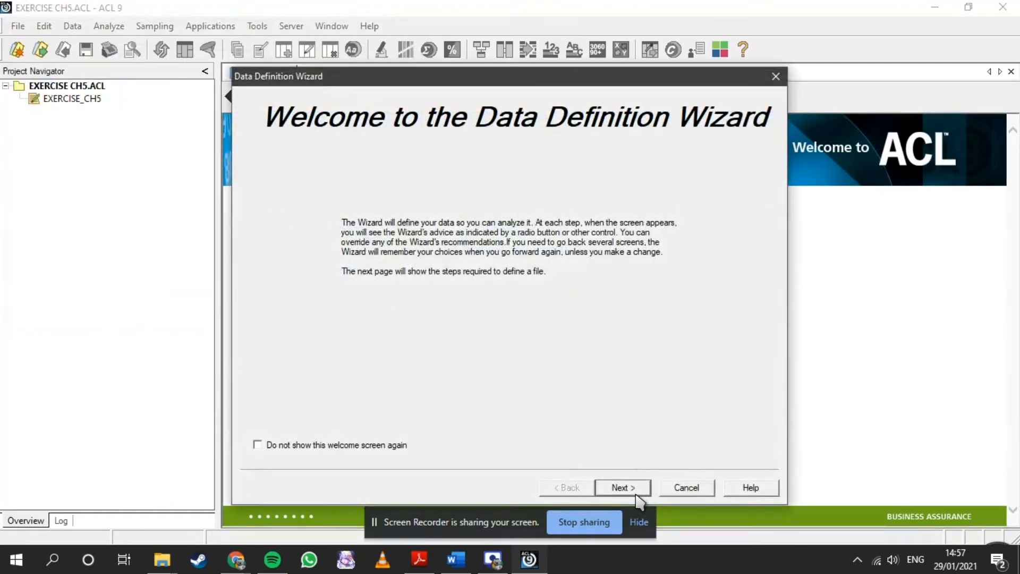
- Choose the Trans_April Excel workbook on disk, in Sample Data Files, as the data source and accept the Excel file format
left_click(637, 489)
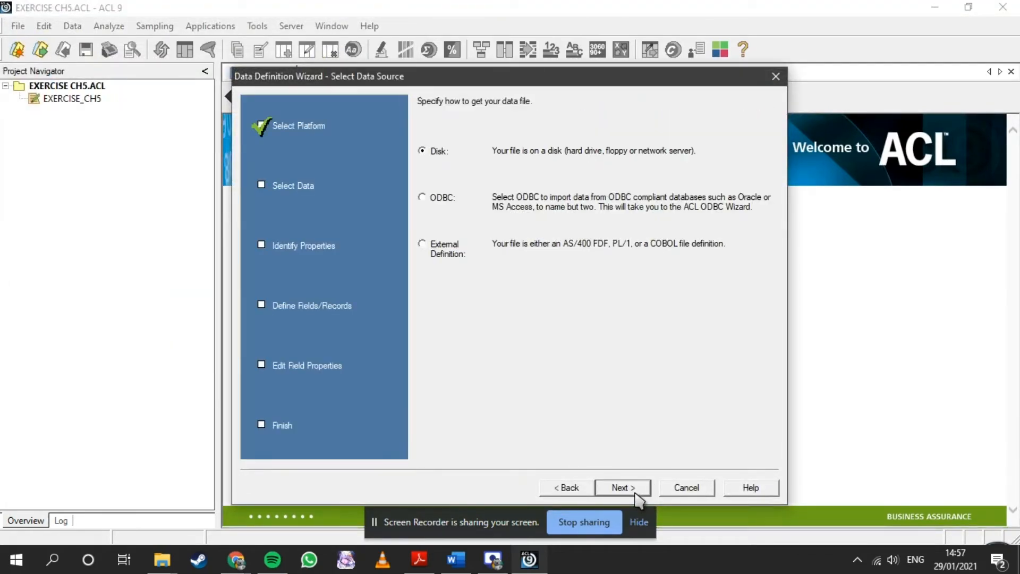
left_click(636, 492)
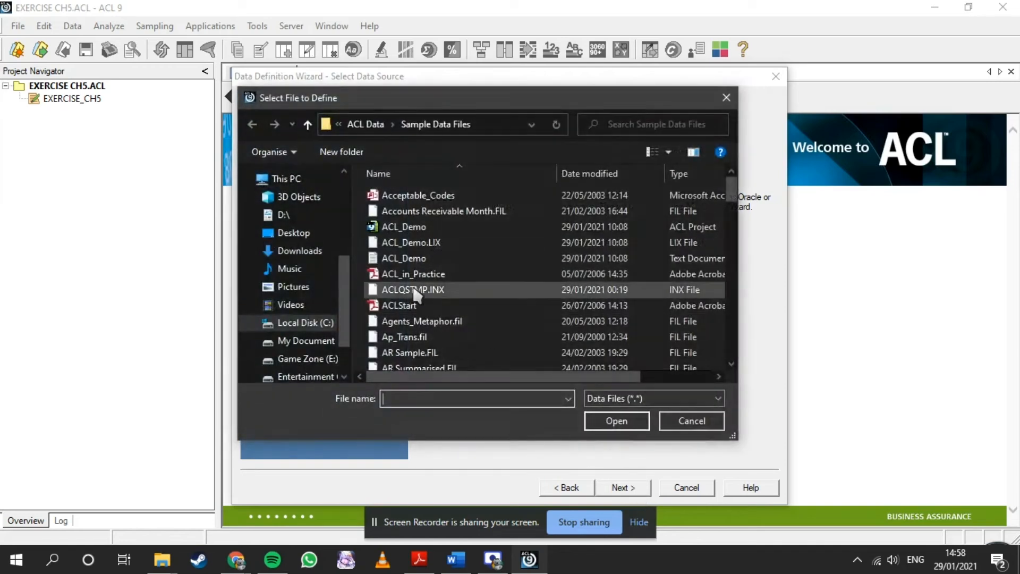
scroll(627, 250, "down", 5)
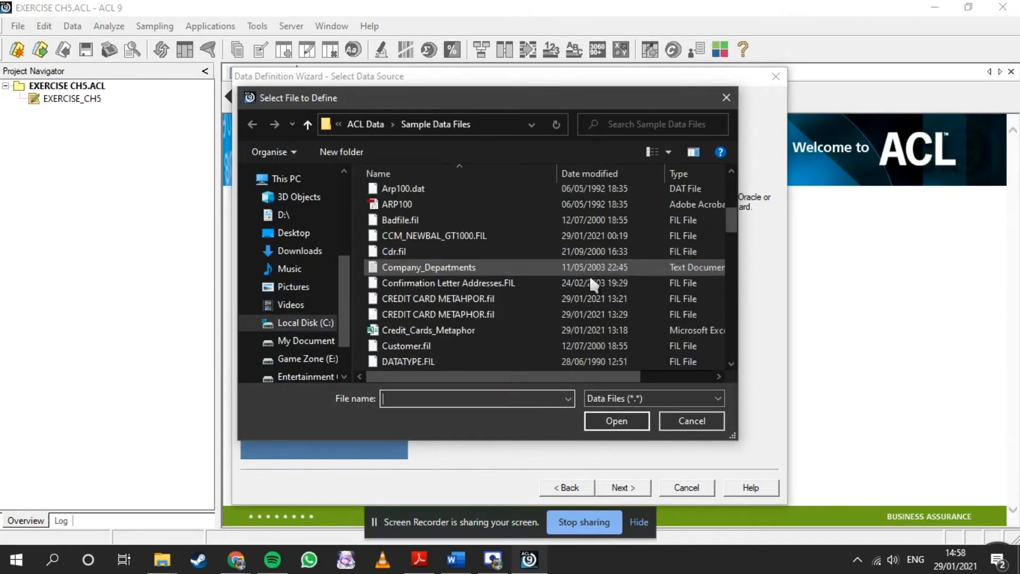
scroll(500, 287, "down", 8)
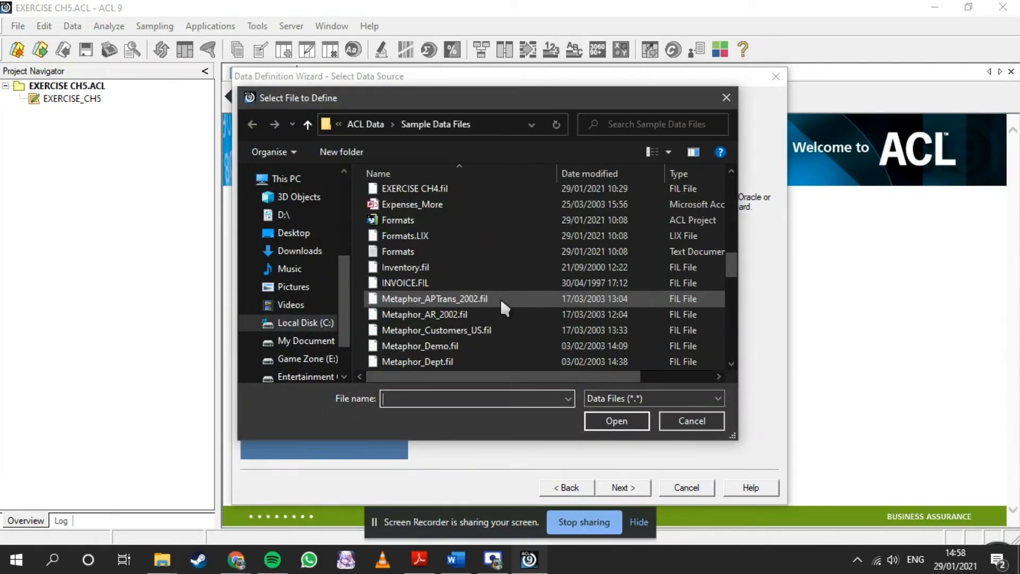
scroll(498, 303, "down", 7)
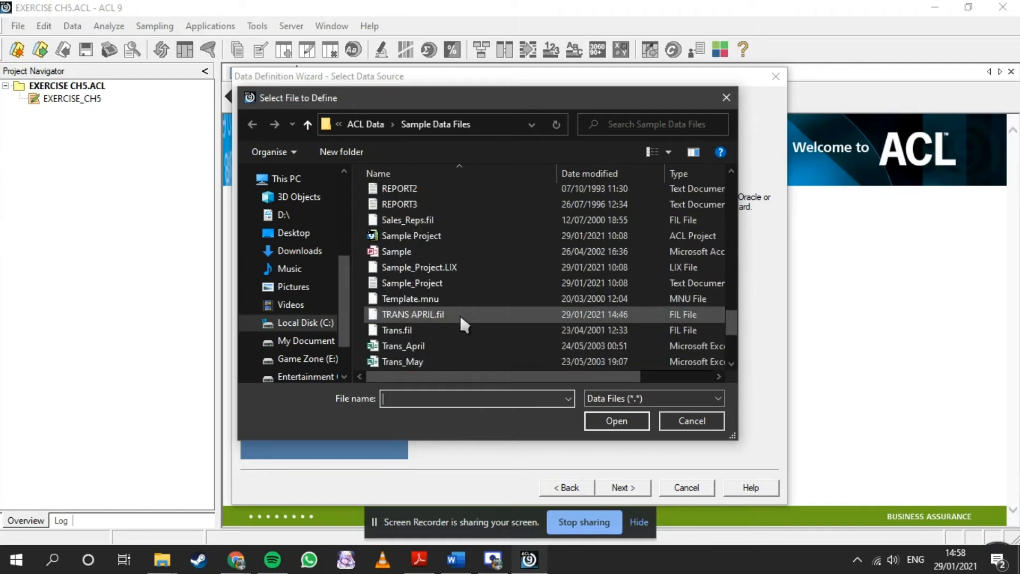
left_click(446, 299)
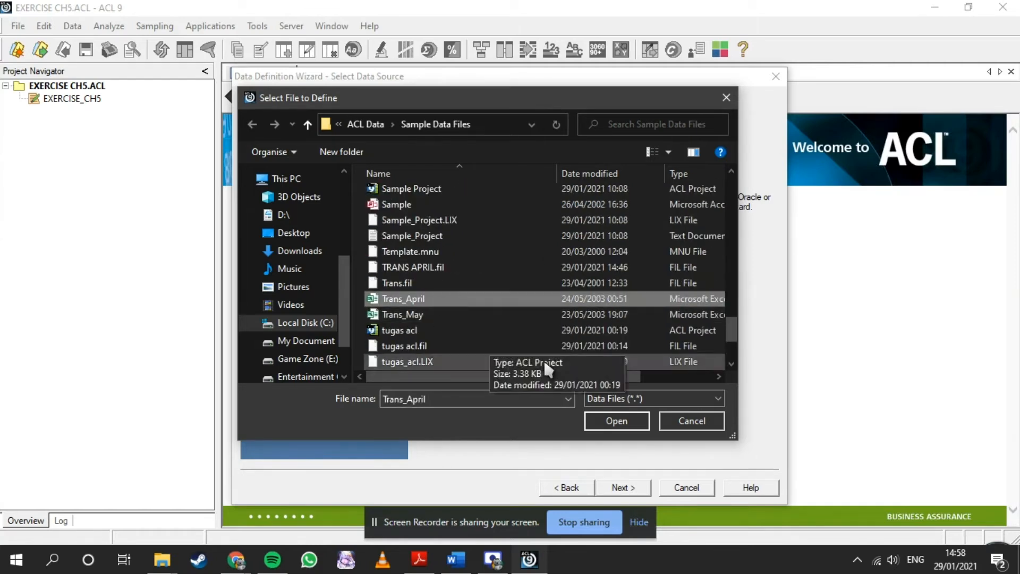
left_click(618, 420)
left_click(629, 489)
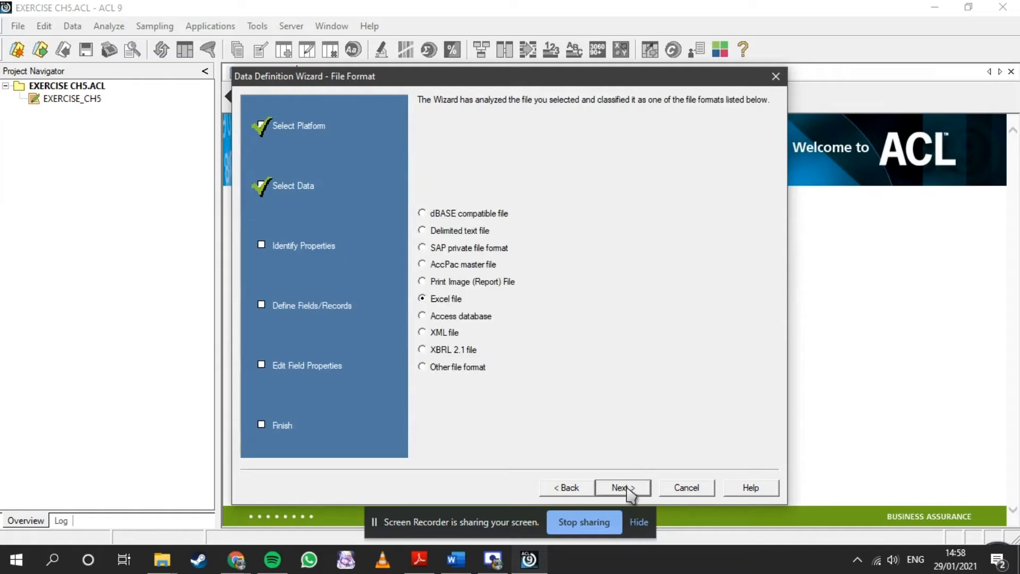
- Import the Excel worksheet as data file TRANS APRIL, replacing the existing file, and save the table as TRANS_APRIL
left_click(623, 488)
left_click(623, 488)
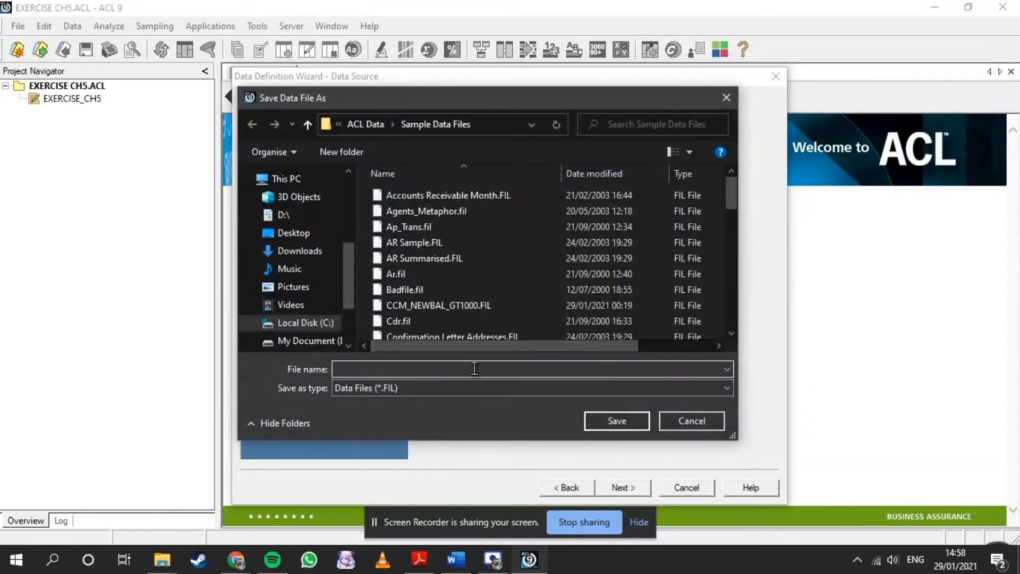
type("TRANS APRIL")
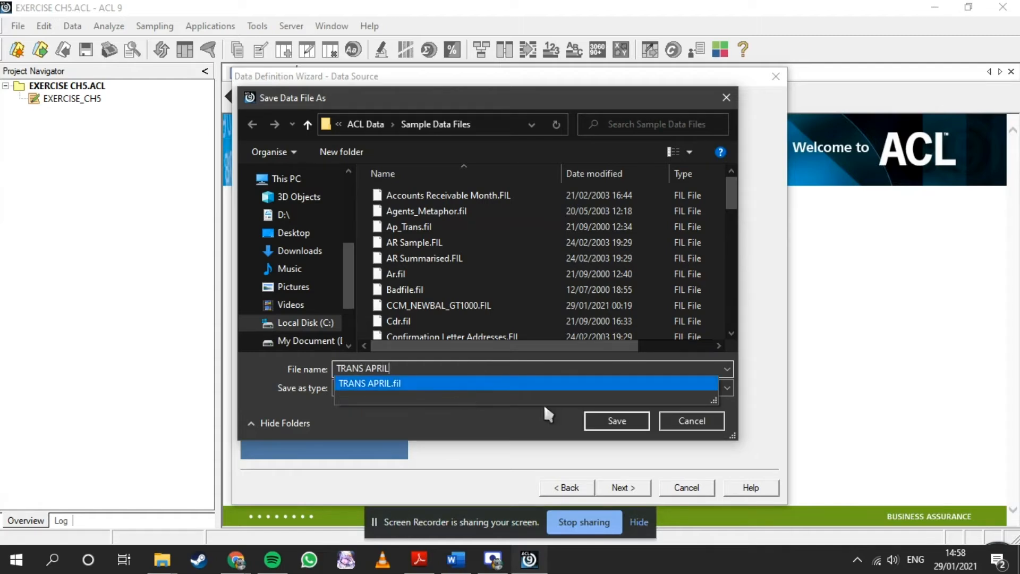
left_click(602, 420)
left_click(555, 285)
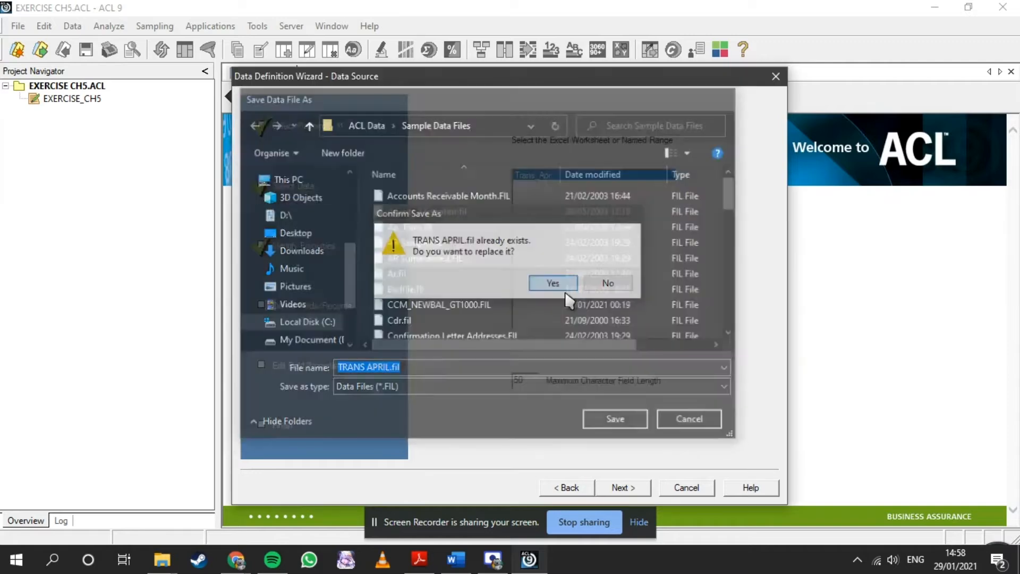
left_click(623, 488)
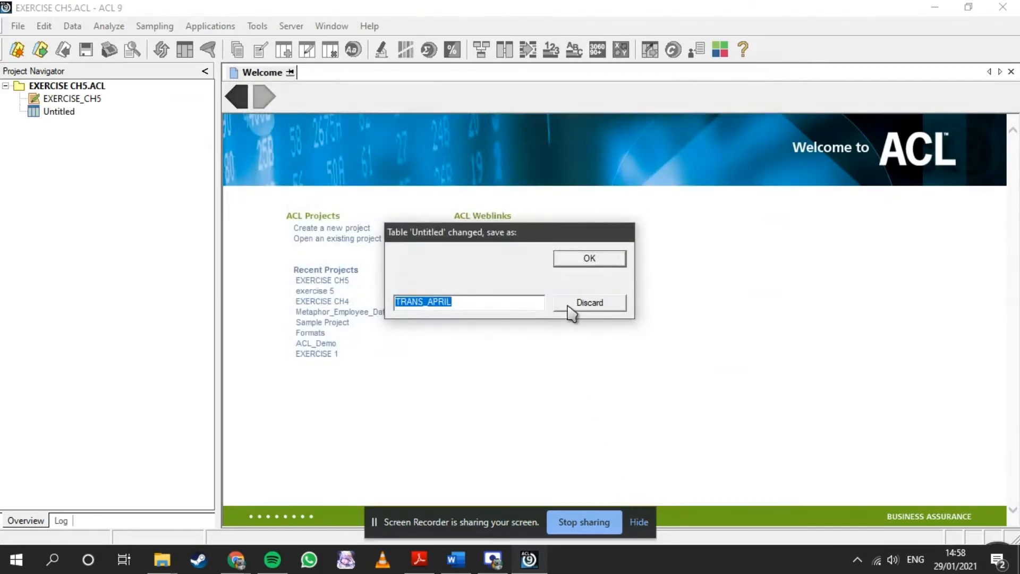
left_click(571, 261)
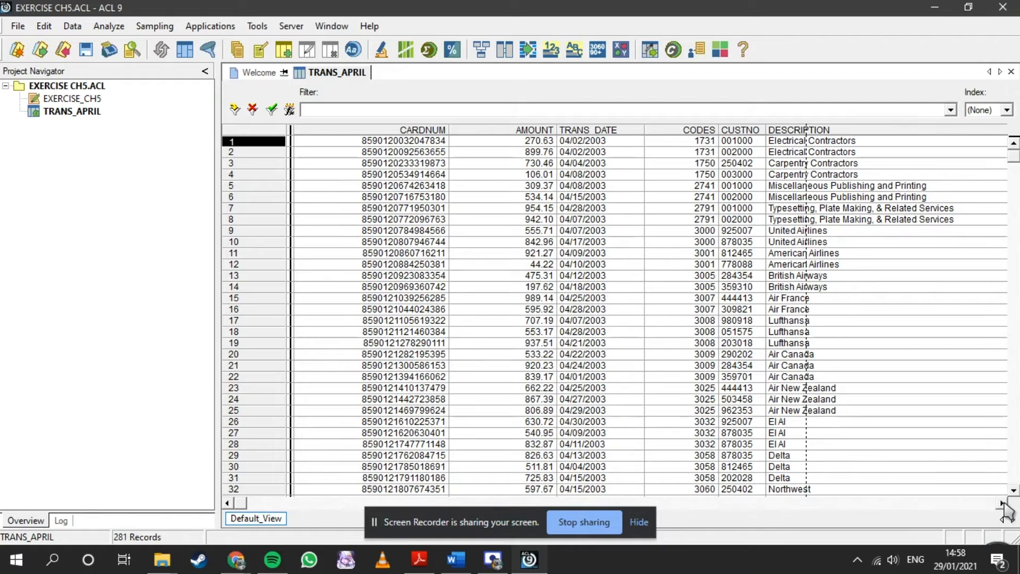
- Change the CODES field's data type to ASCII in the TRANS_APRIL table layout and accept the entry
left_click(699, 130)
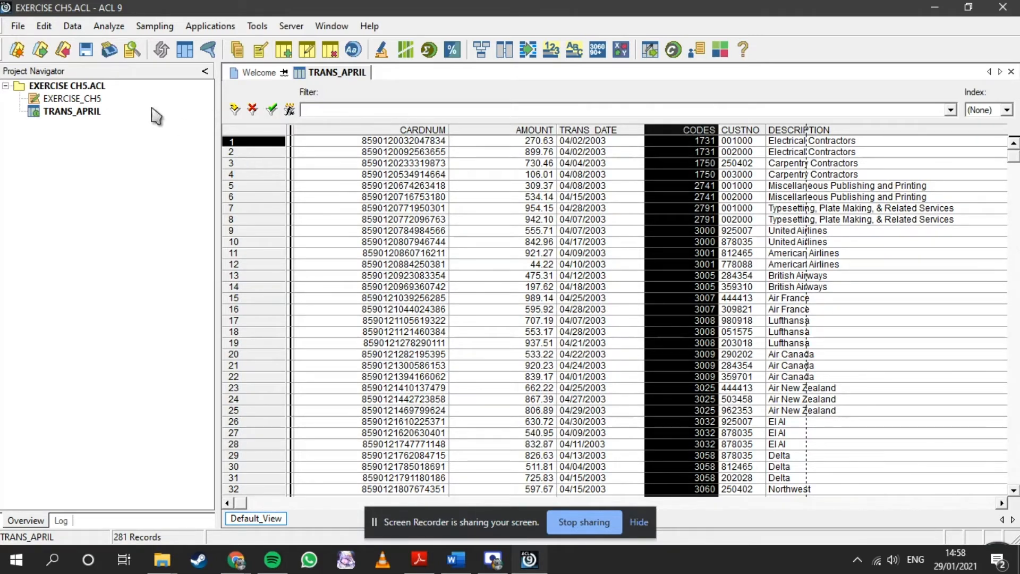
left_click(52, 36)
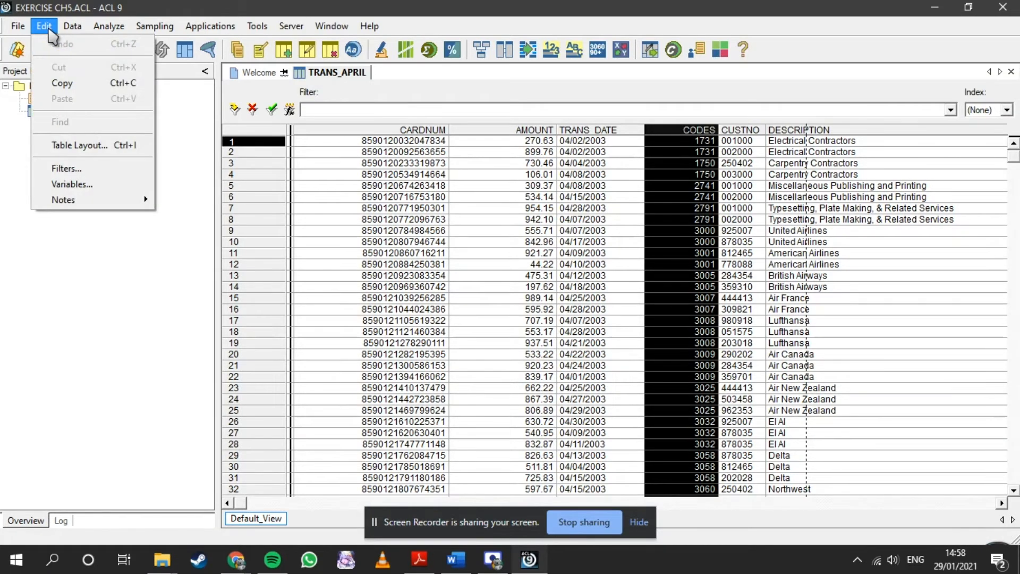
left_click(91, 151)
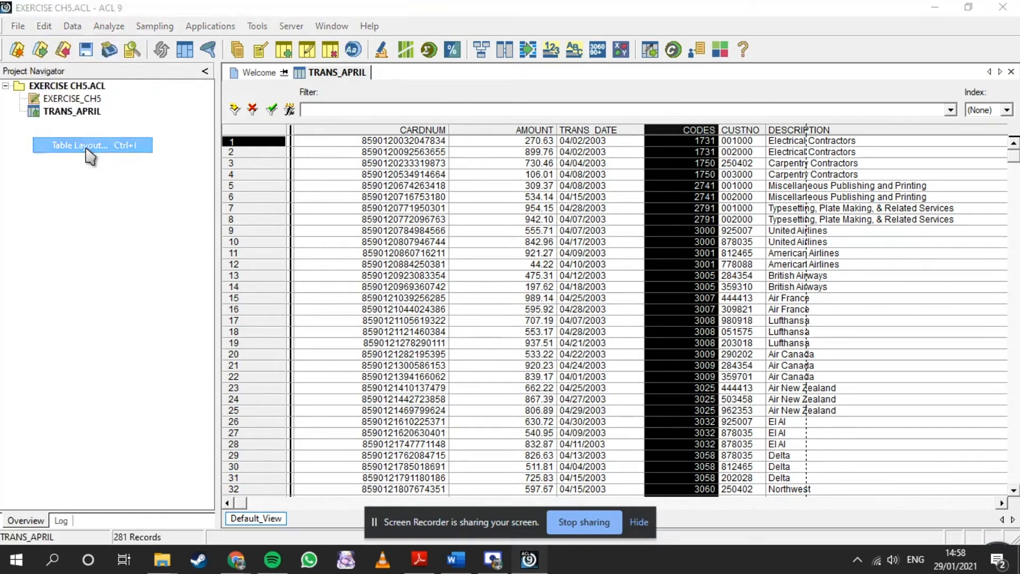
mouse_move(135, 218)
left_mouse_down()
mouse_move(175, 220)
mouse_move(152, 216)
mouse_move(160, 221)
mouse_move(150, 206)
left_mouse_up()
double_click(98, 130)
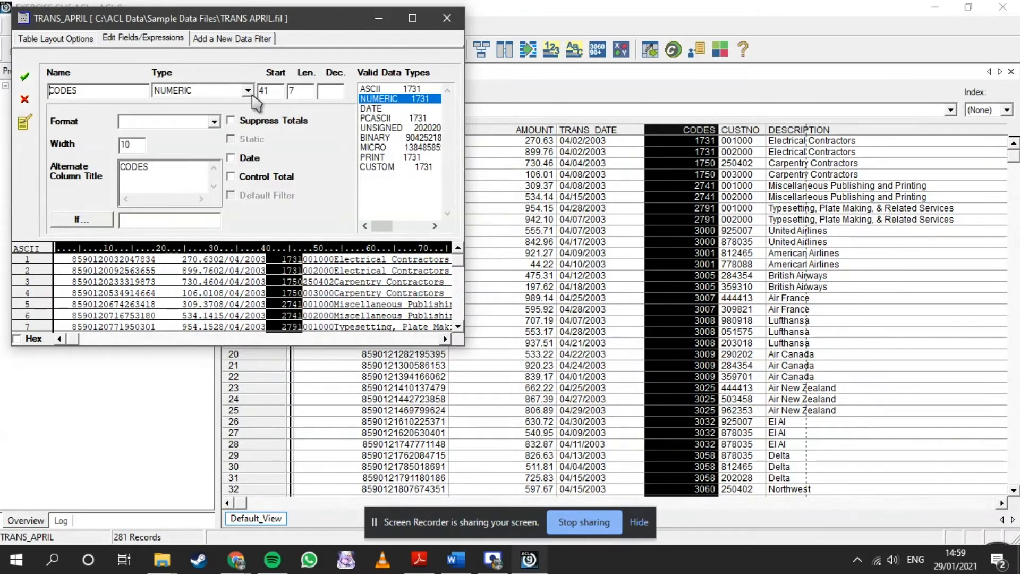
left_click(248, 90)
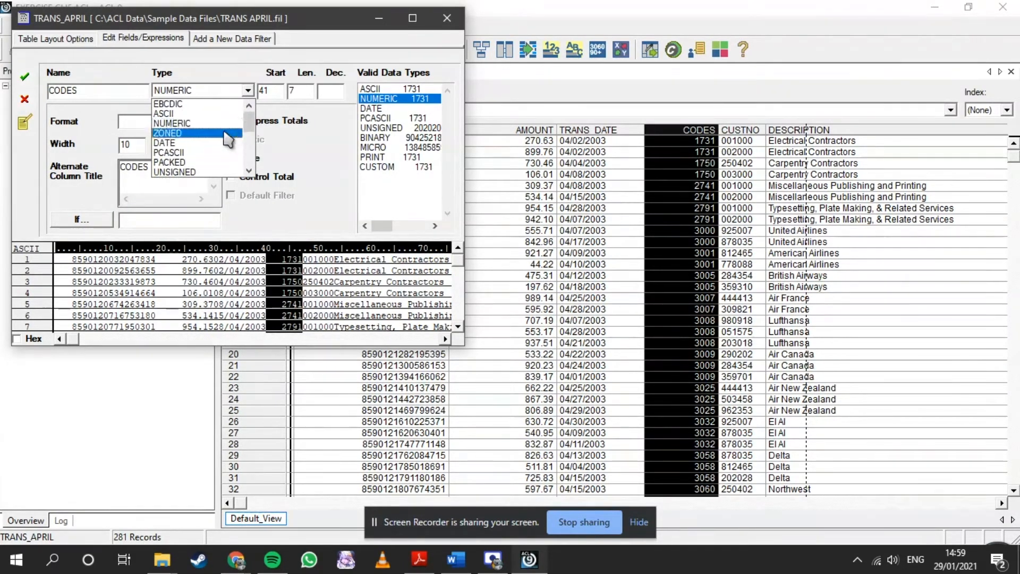
left_click(218, 113)
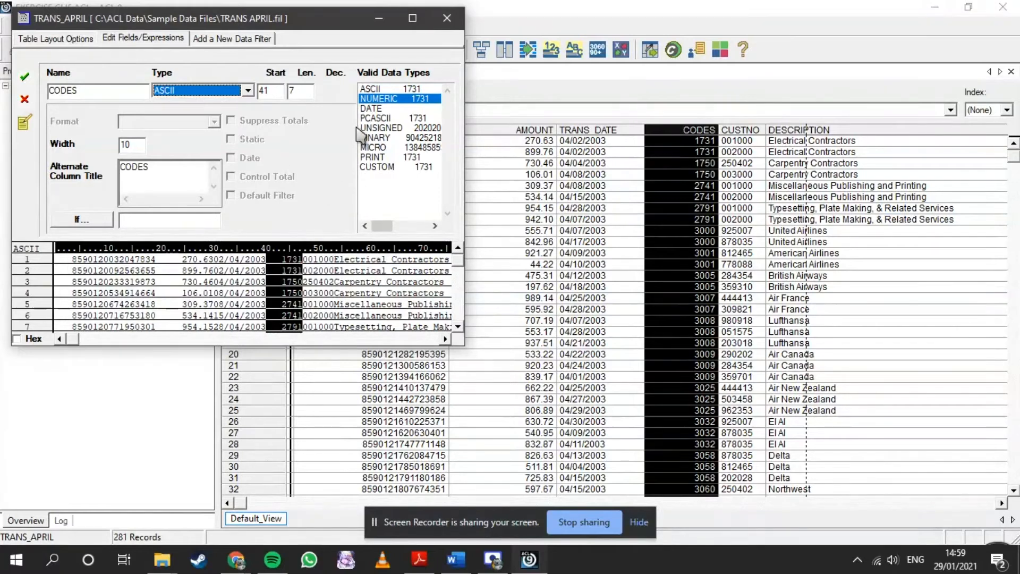
left_click(31, 83)
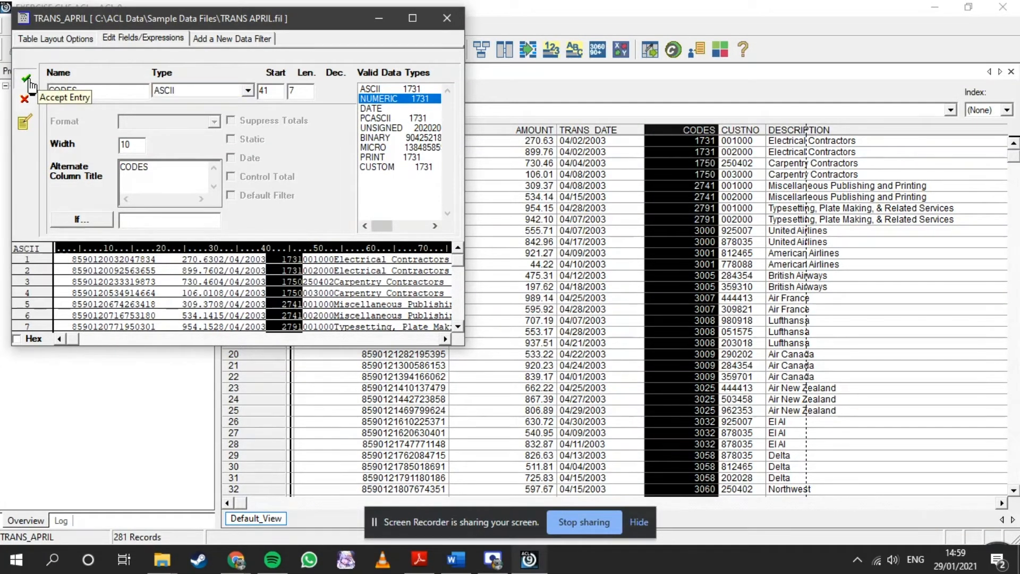
left_click(445, 20)
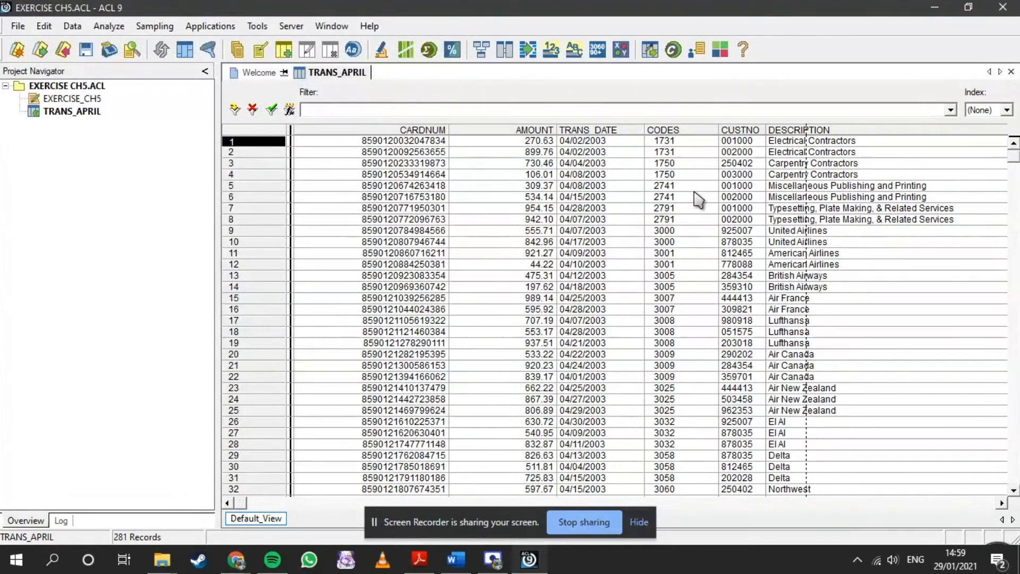
- Filter TRANS_APRIL with the expression BETWEEN(ALLTRIM(CODES),"3000","3261"), verifying it before applying
left_click(676, 129)
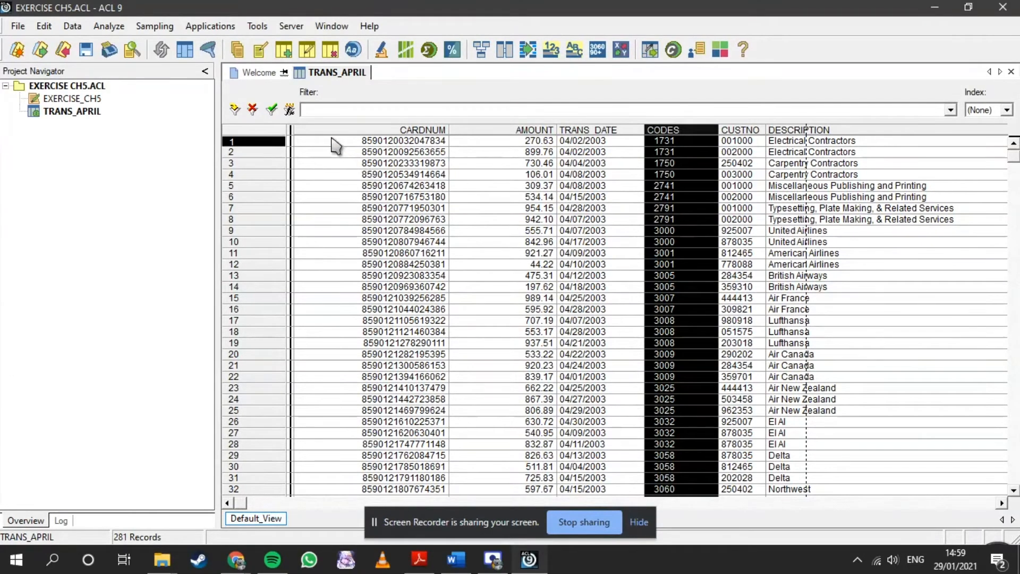
left_click(290, 110)
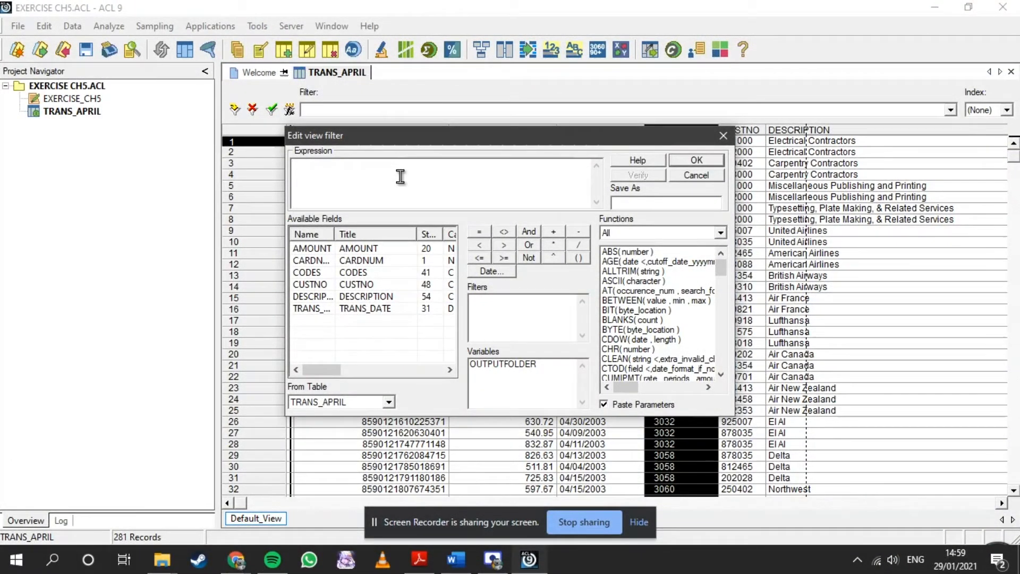
type("BETWE")
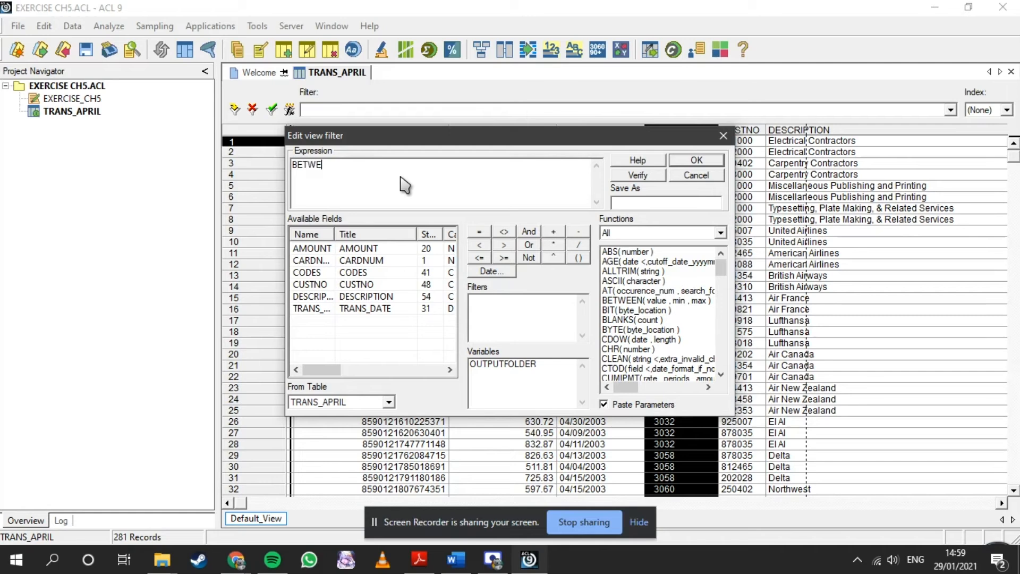
type("EN(ALLTRIM(CODES")
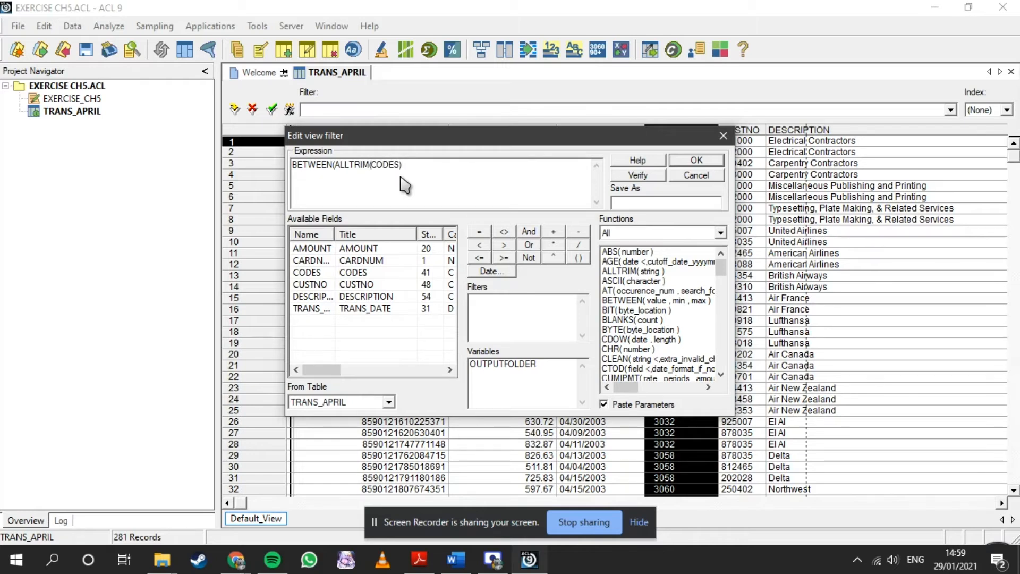
type(",\"\"")
type("\",\"")
type("3261\"")
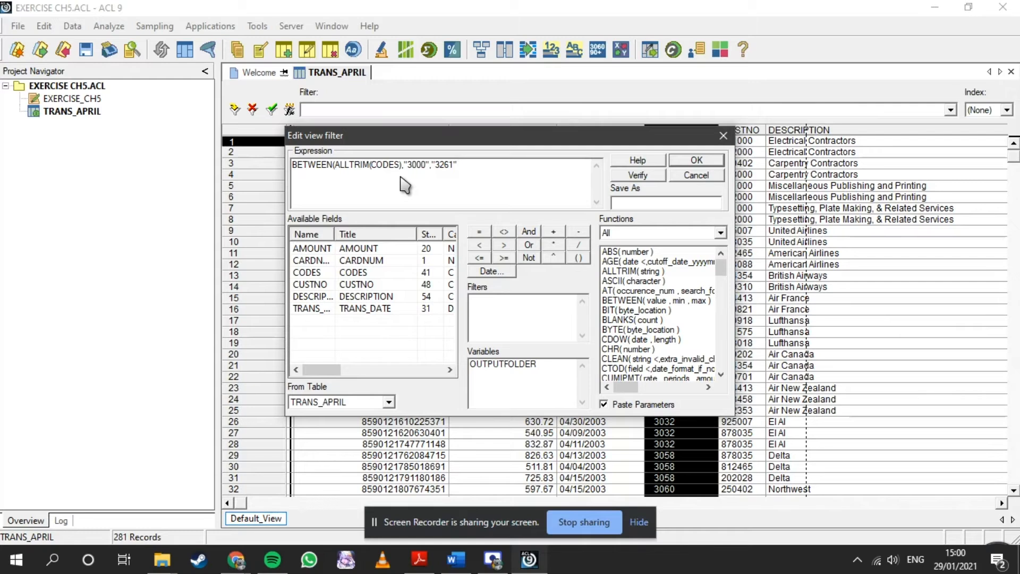
left_click(640, 175)
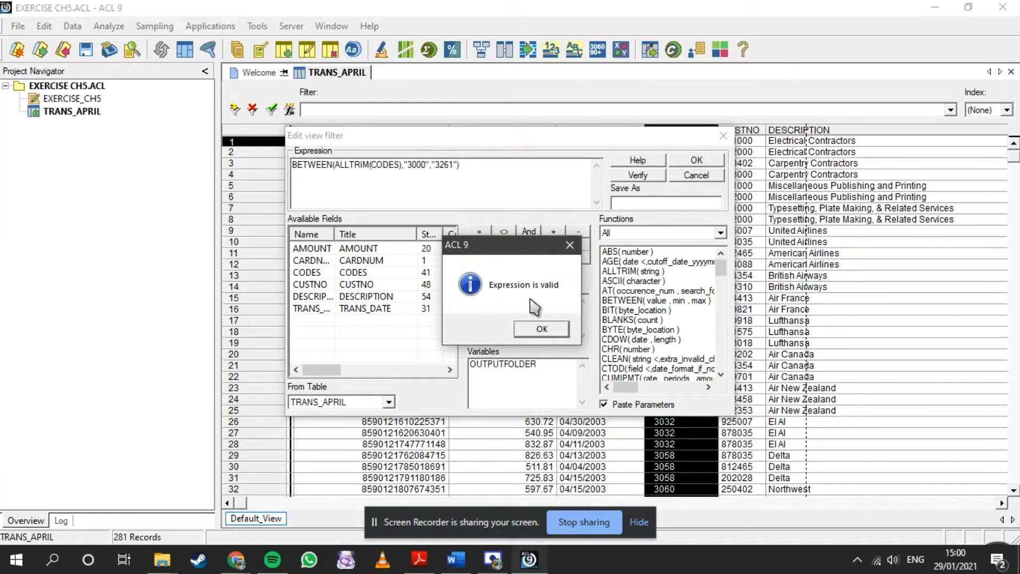
left_click(537, 326)
left_click(552, 332)
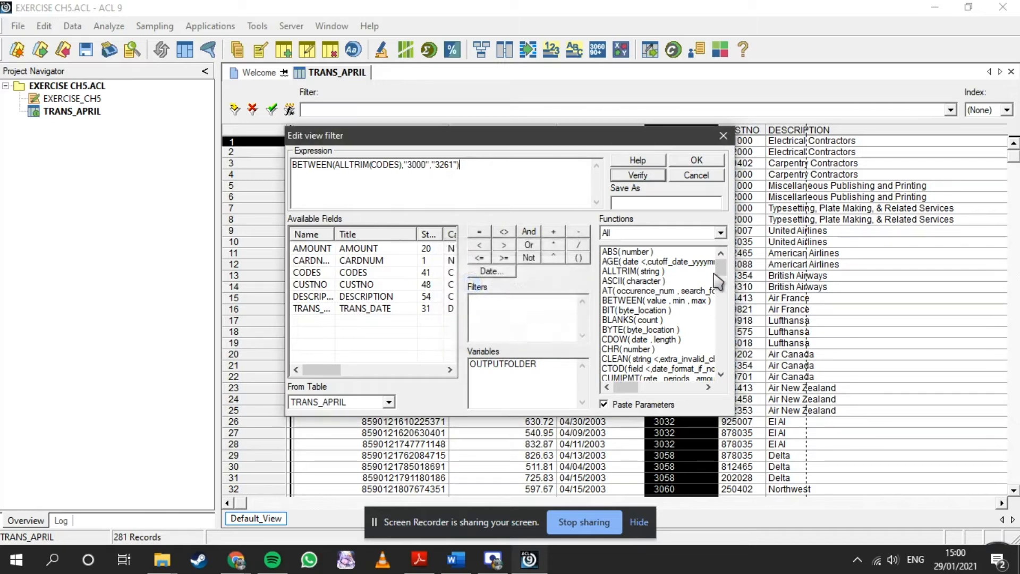
left_click(691, 160)
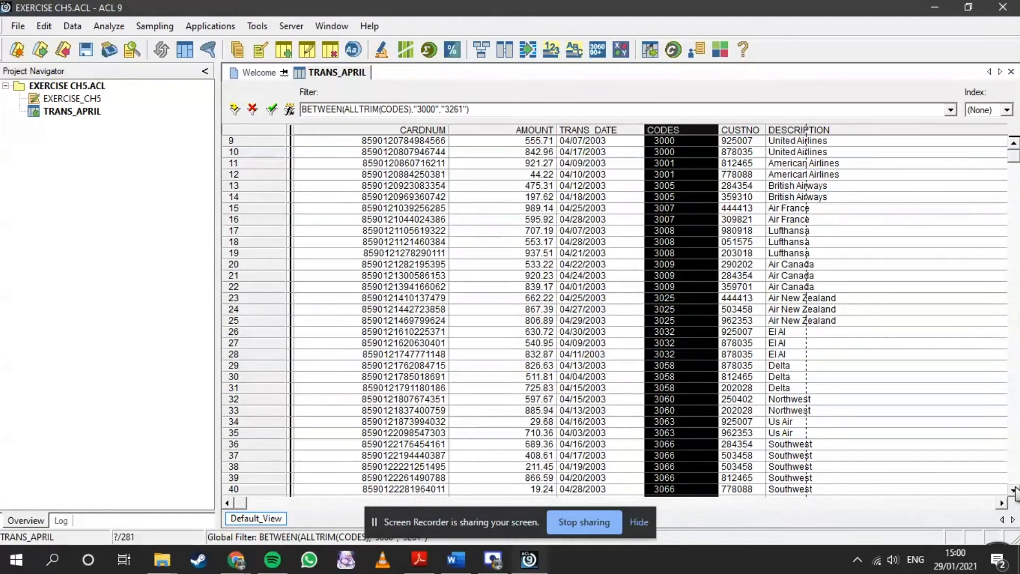
- Review the filtered airline records and total their AMOUNT field, leaving the If condition empty
scroll(984, 323, "down", 9)
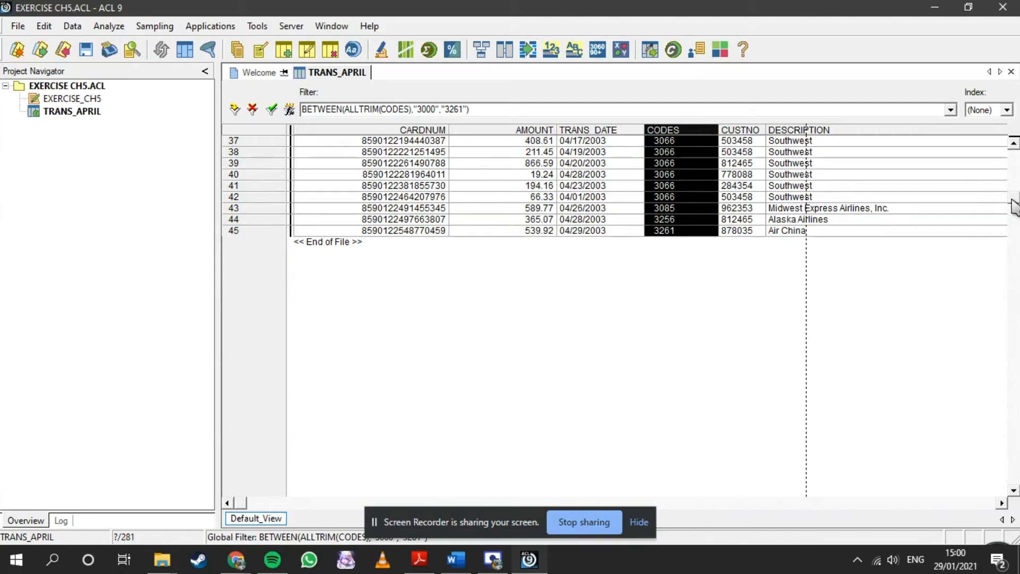
scroll(1012, 186, "up", 6)
scroll(1012, 186, "up", 4)
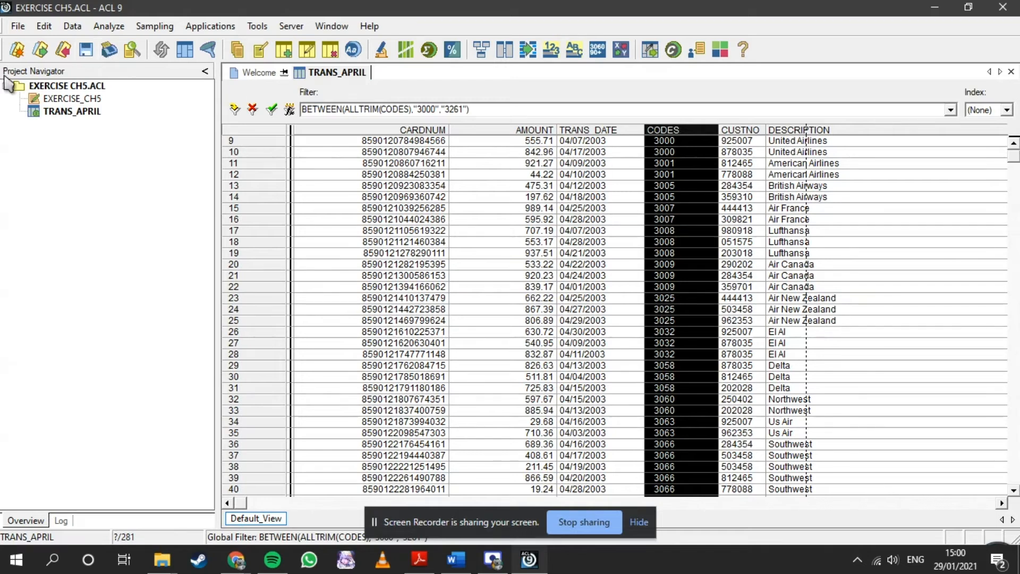
left_click(109, 26)
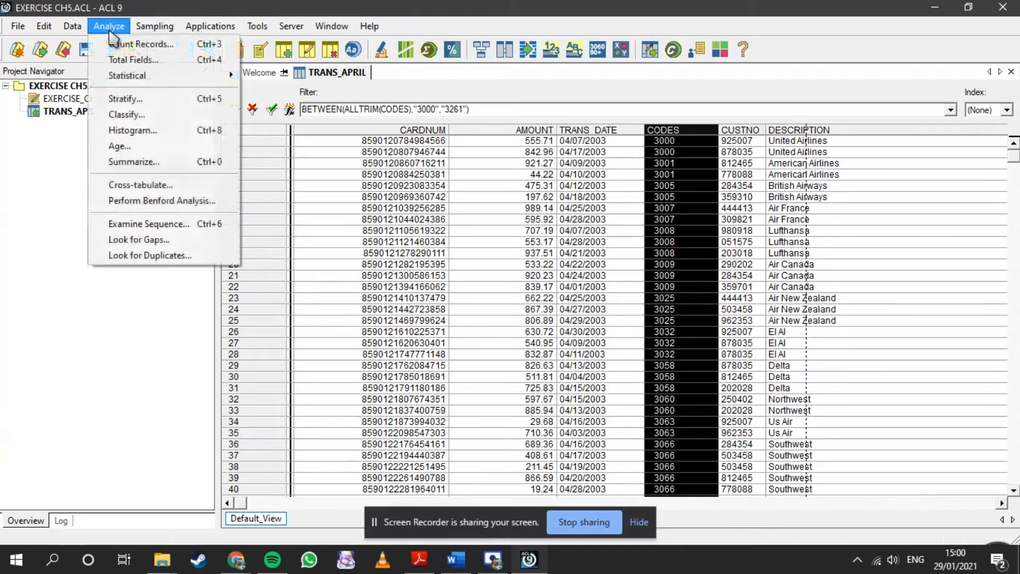
left_click(131, 62)
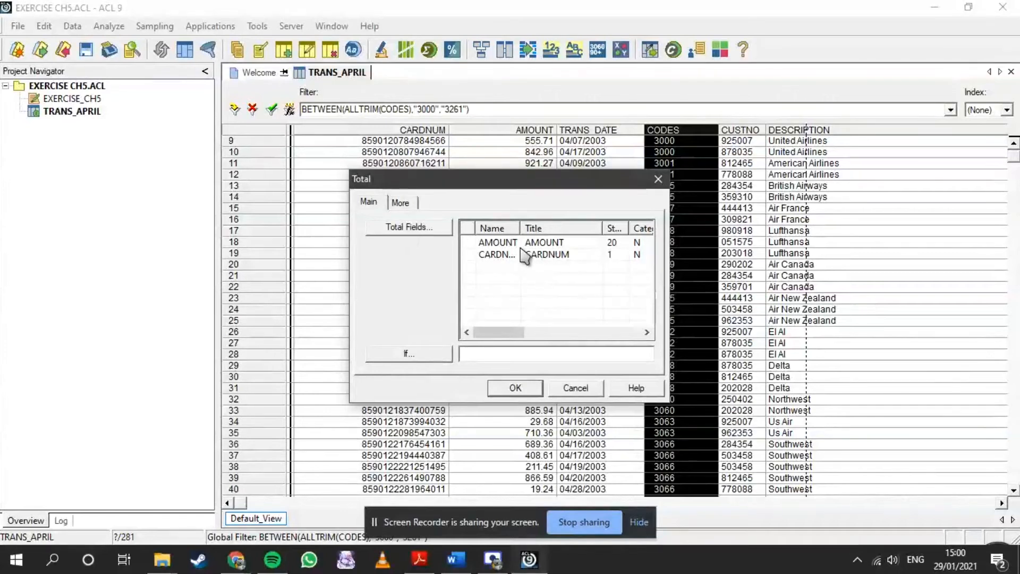
left_click(499, 244)
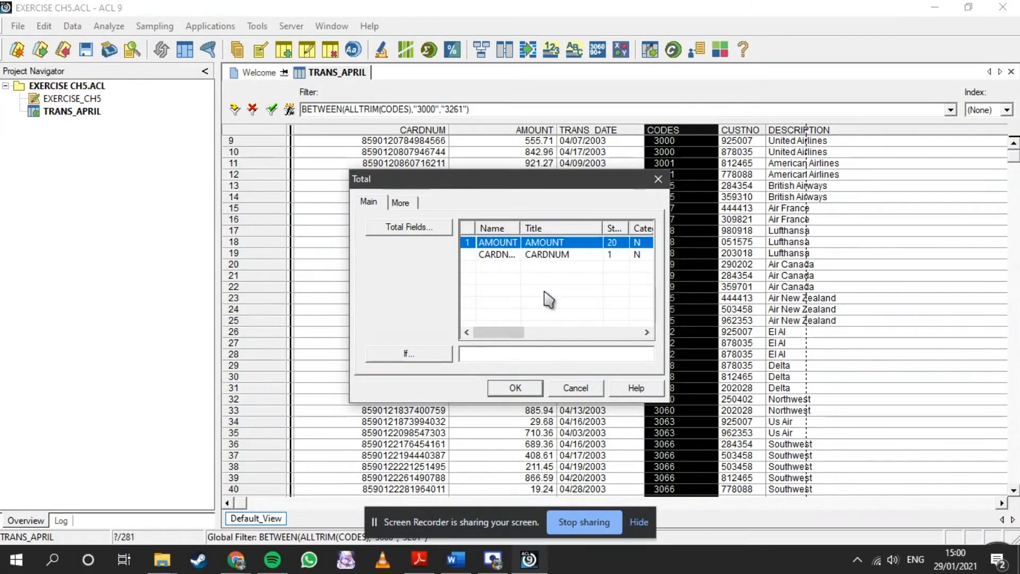
left_click(514, 390)
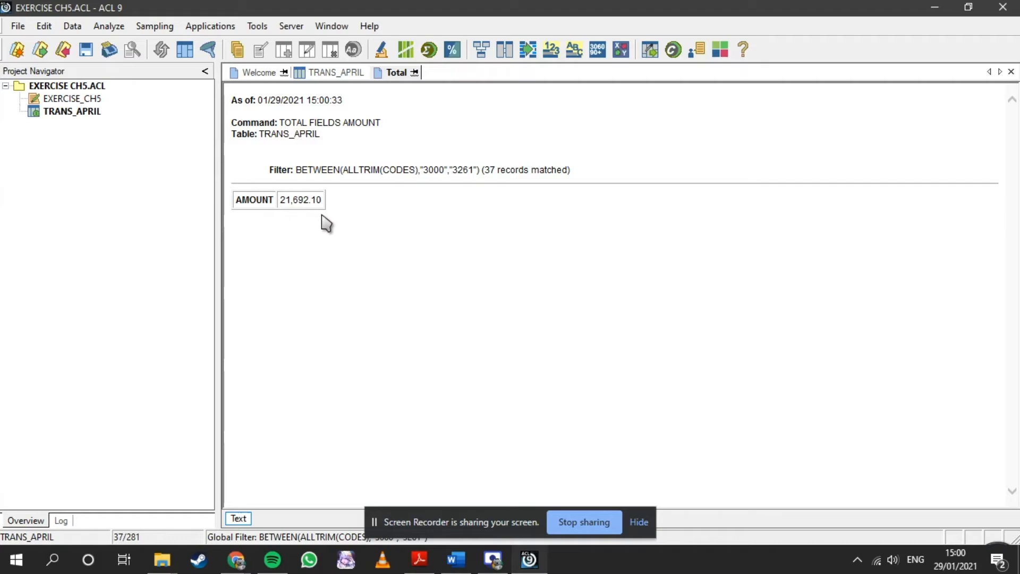
- Reopen the TRANS_APRIL table and switch to the ACL in Practice PDF to read the chapter 5 exercises
left_click(85, 112)
double_click(64, 112)
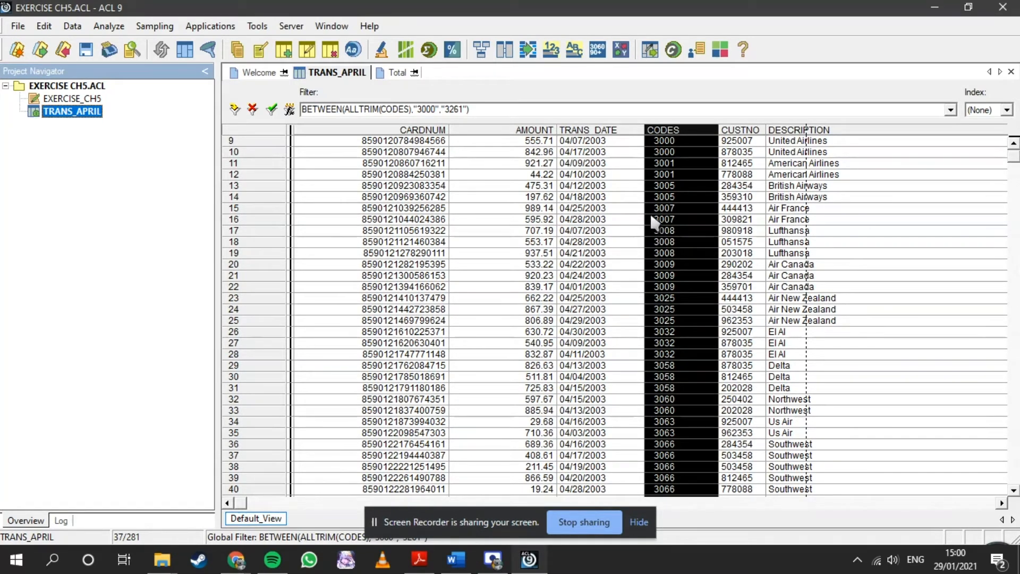
left_click(419, 559)
left_click_drag(401, 132, 433, 136)
left_click(553, 361)
left_click(456, 356)
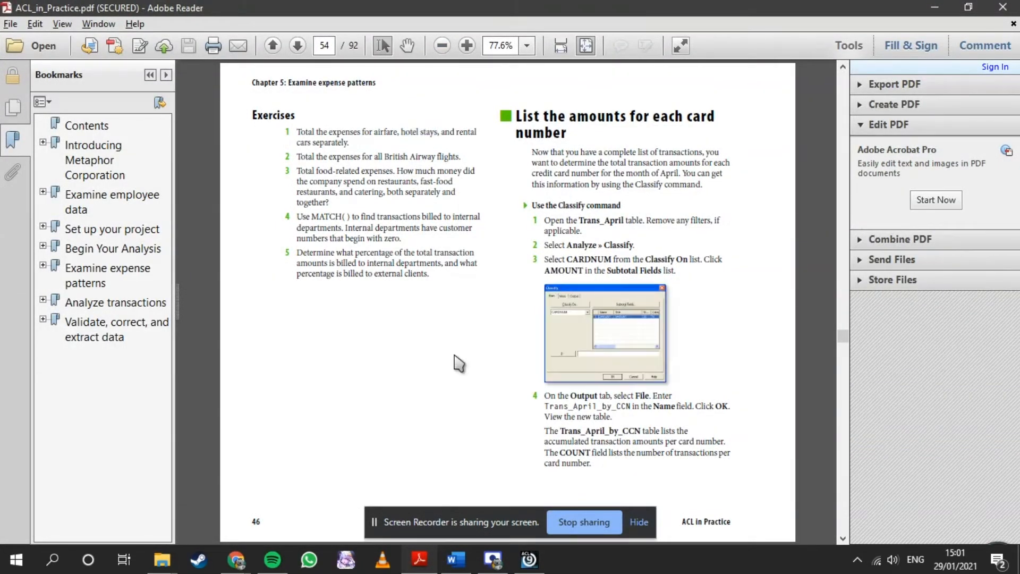
- Switch from the PDF to ACL and change the TRANS_APRIL filter to BETWEEN(ALLTRIM(CODES),"3507","3750"), verifying the expression
key("alt+Tab")
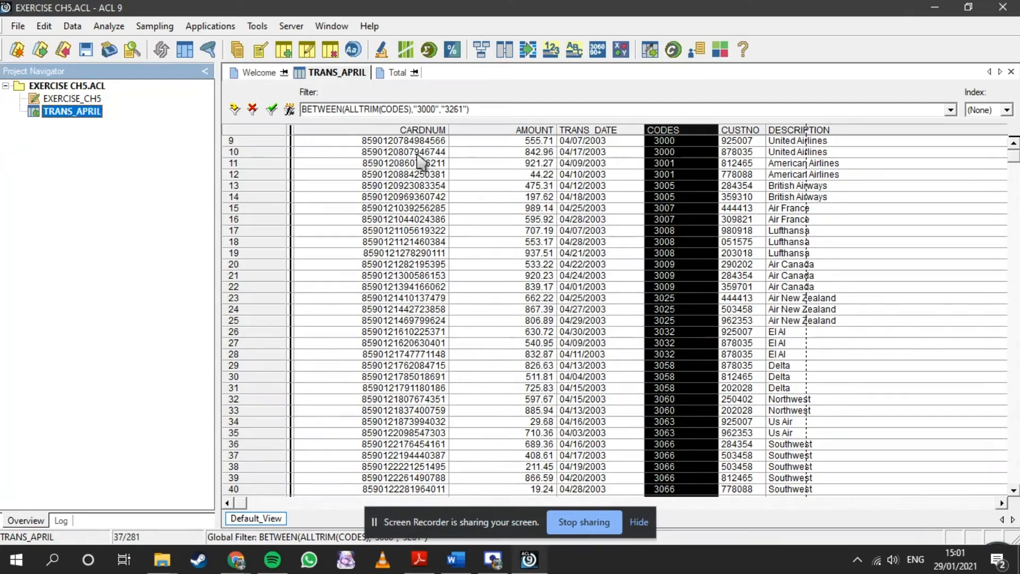
left_click(289, 110)
left_click(416, 170)
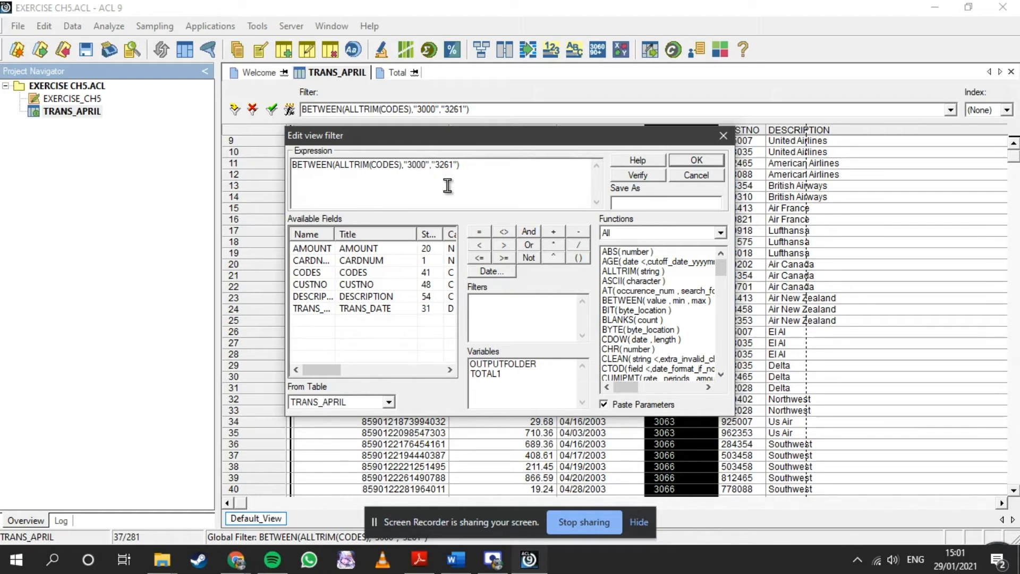
key("BackSpace")
key("BackSpace")
type("507")
left_click(453, 166)
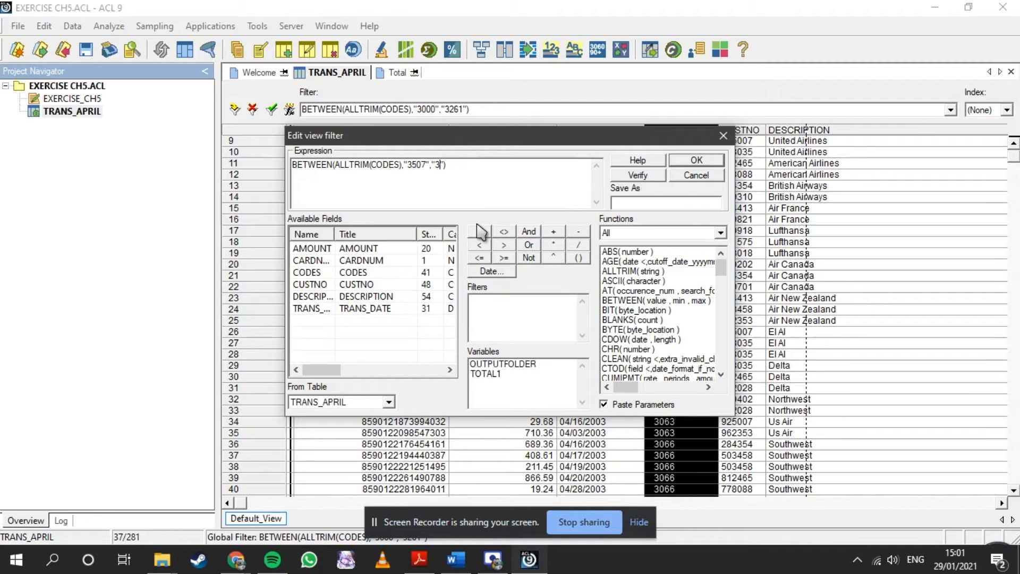
type("750")
left_click(617, 173)
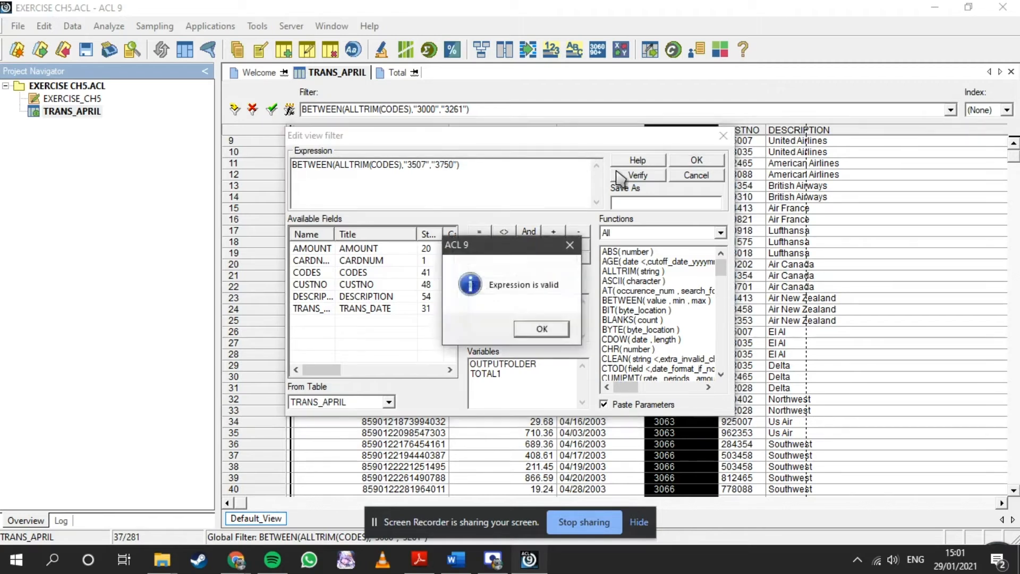
left_click(554, 332)
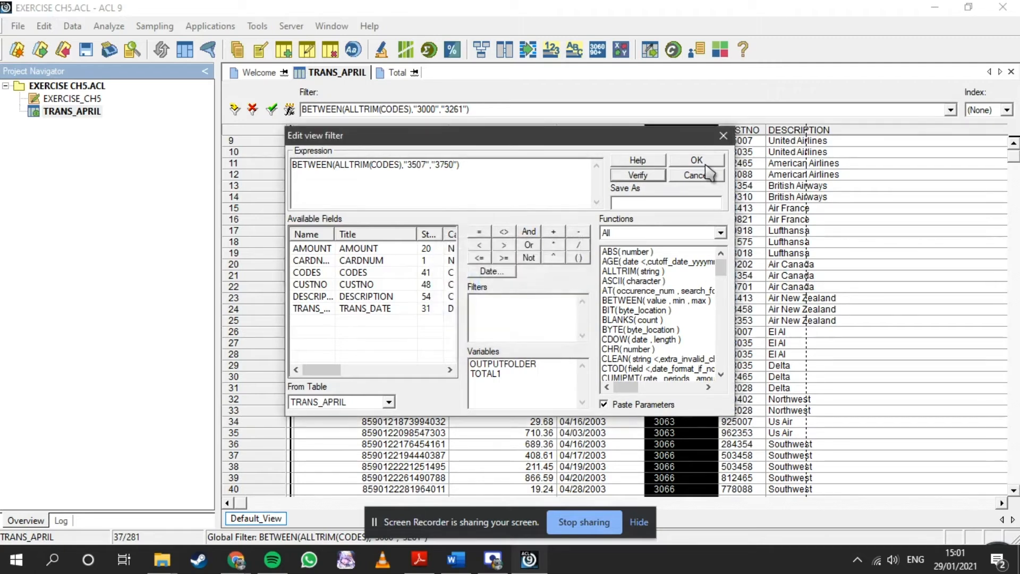
left_click(704, 161)
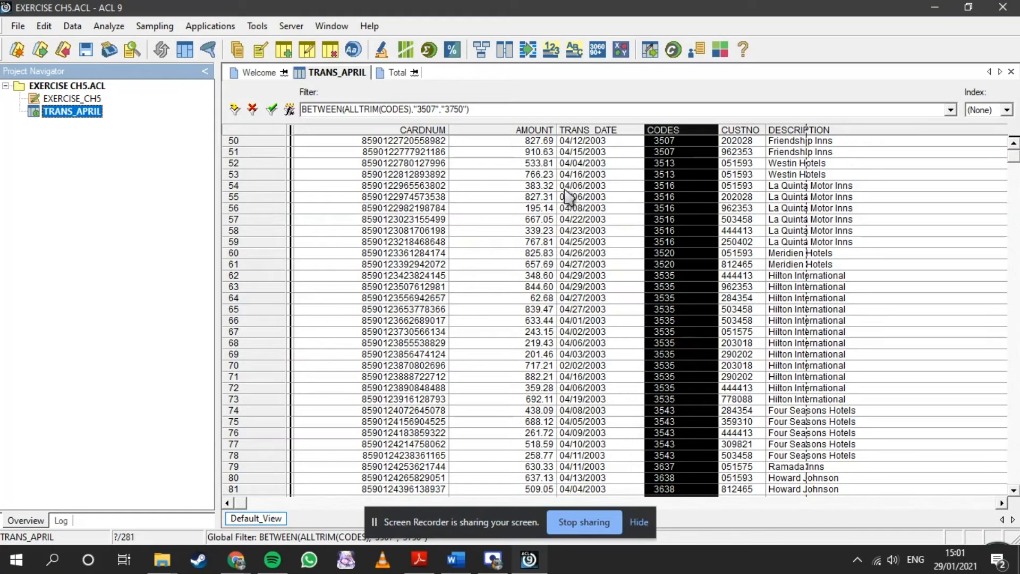
- Total the AMOUNT field of the filtered hotel records in TRANS_APRIL, leaving the If condition empty
left_click(105, 36)
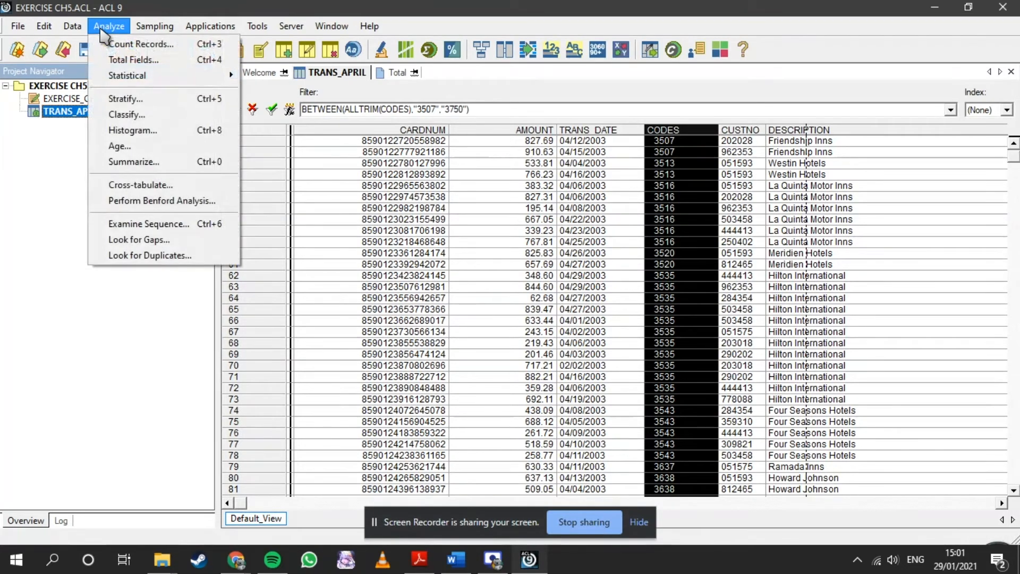
left_click(118, 60)
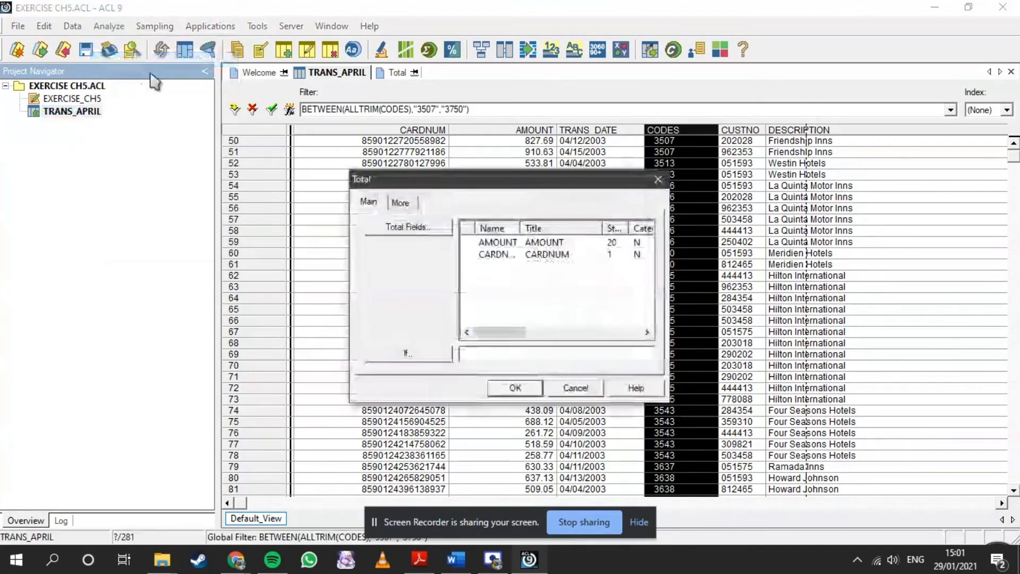
left_click(484, 244)
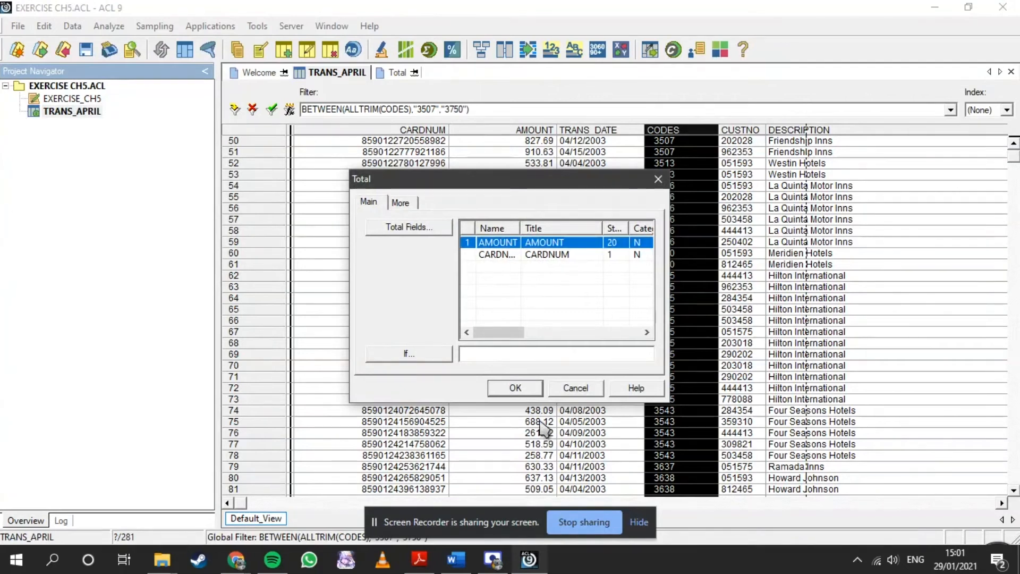
left_click(518, 389)
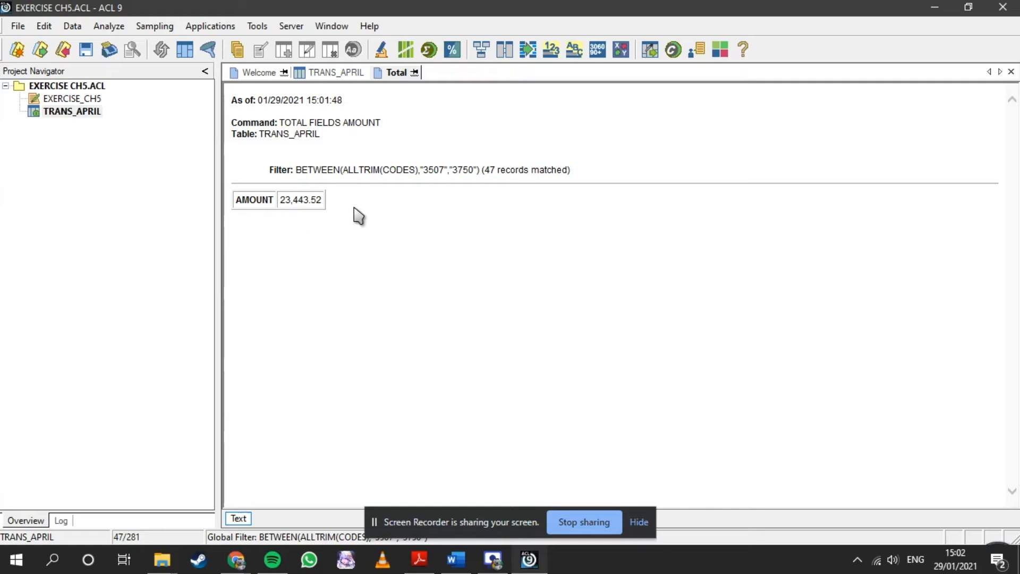
- Reopen the TRANS_APRIL table and switch to the ACL in Practice PDF to check the rental car part of exercise 1
double_click(65, 112)
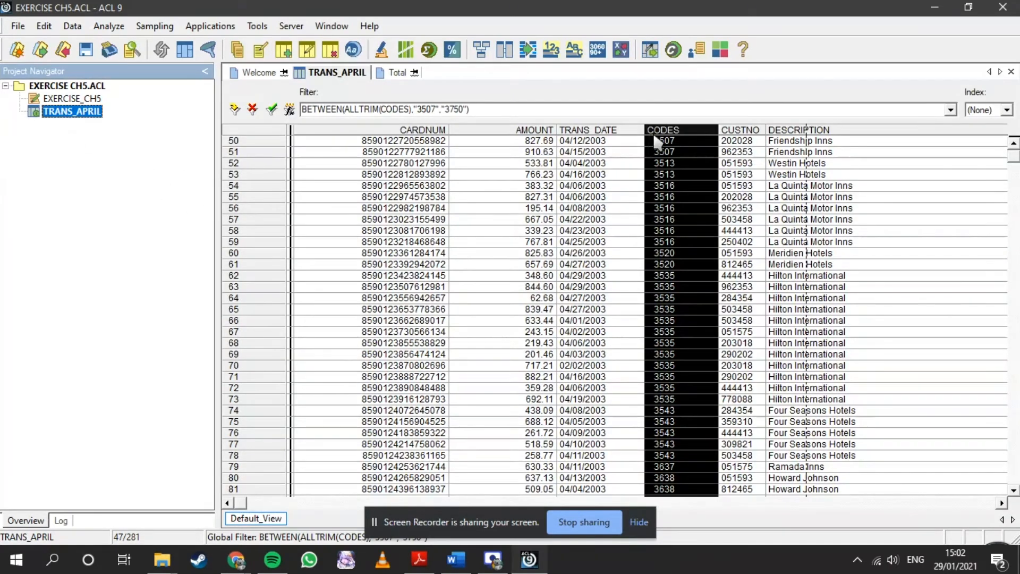
left_click(419, 559)
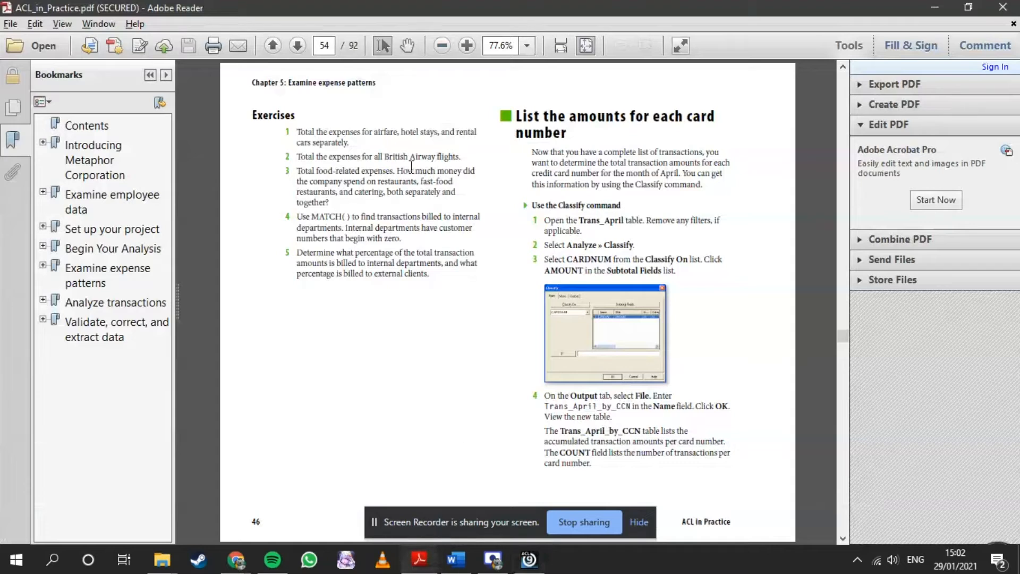
left_click_drag(464, 131, 319, 155)
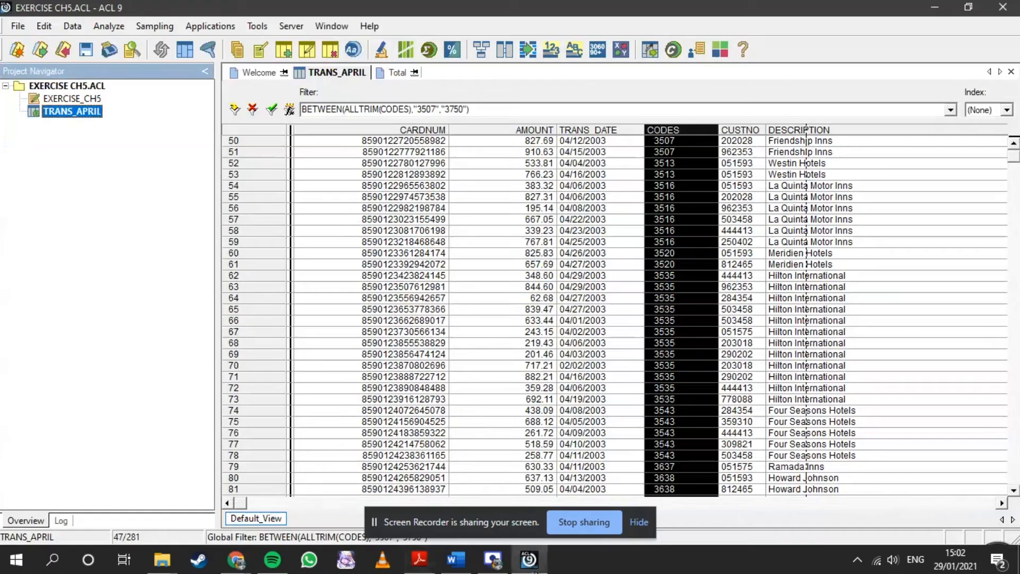
- Switch back to ACL and change the TRANS_APRIL filter to BETWEEN(ALLTRIM(CODES),"3352","3427"), verifying the expression before applying it
left_click(529, 560)
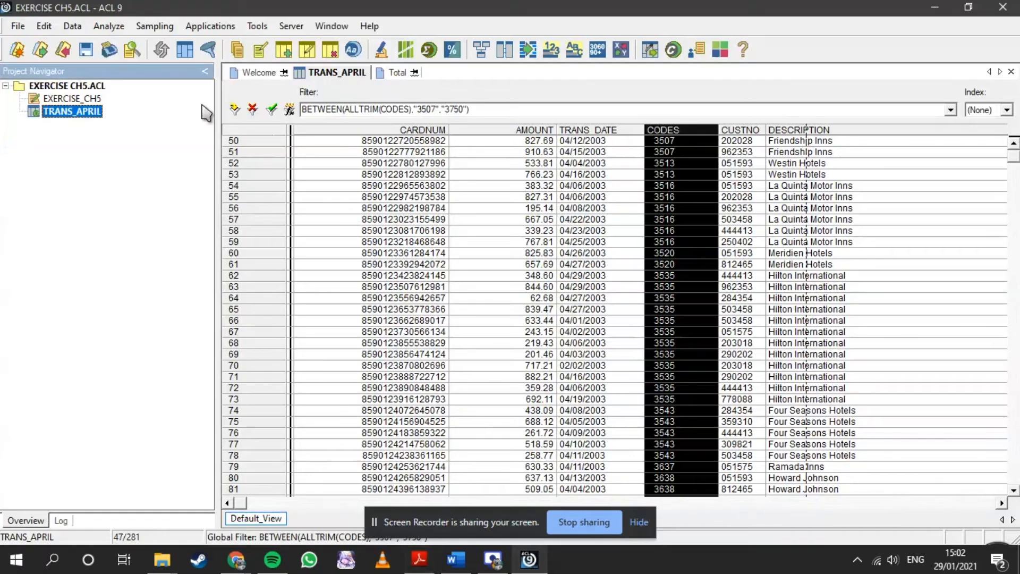
left_click(290, 109)
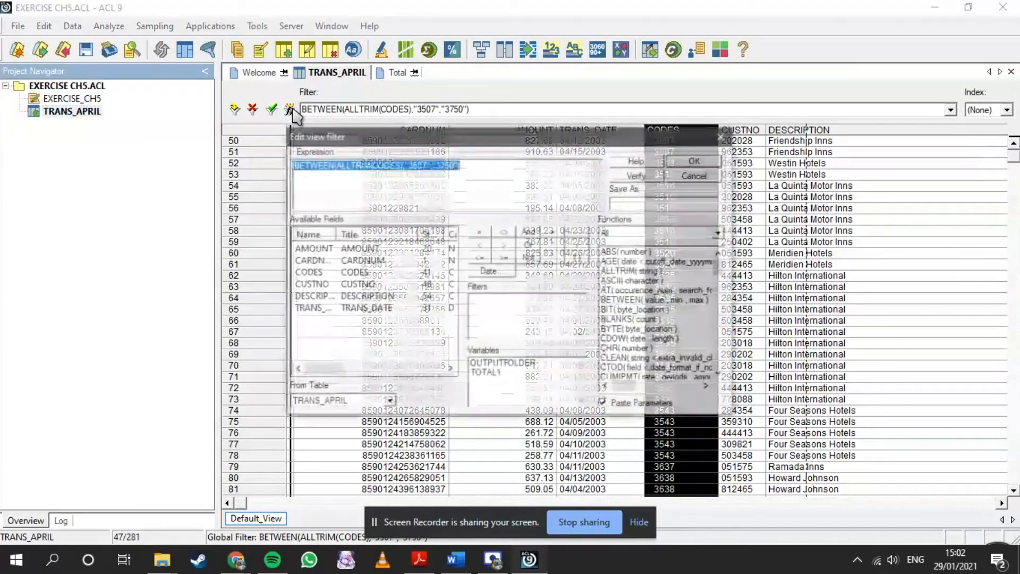
left_click(427, 165)
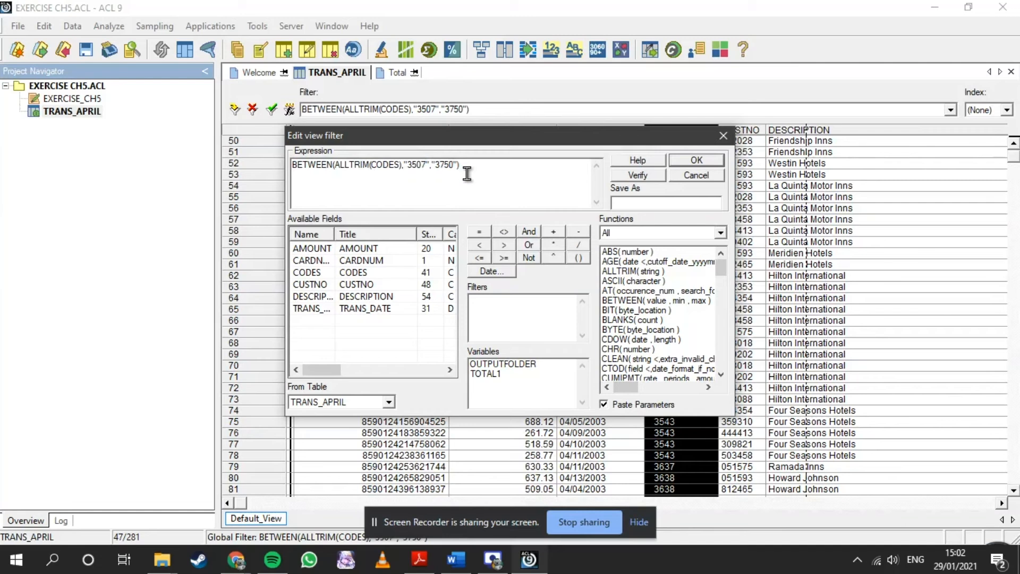
key("BackSpace")
key("BackSpace")
key("BackSpace")
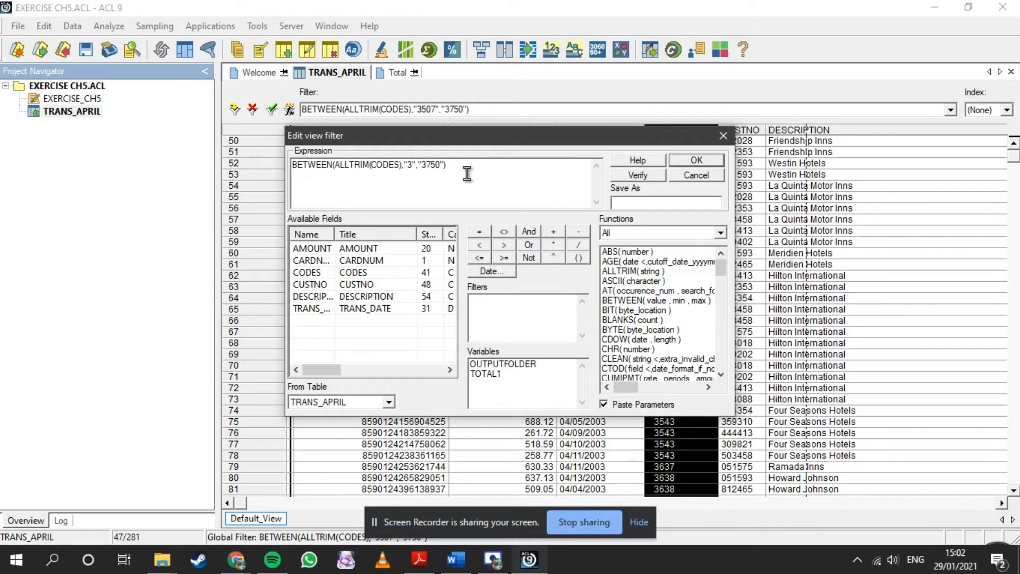
type("352")
left_click(458, 187)
type("42")
left_click(637, 176)
left_click(559, 328)
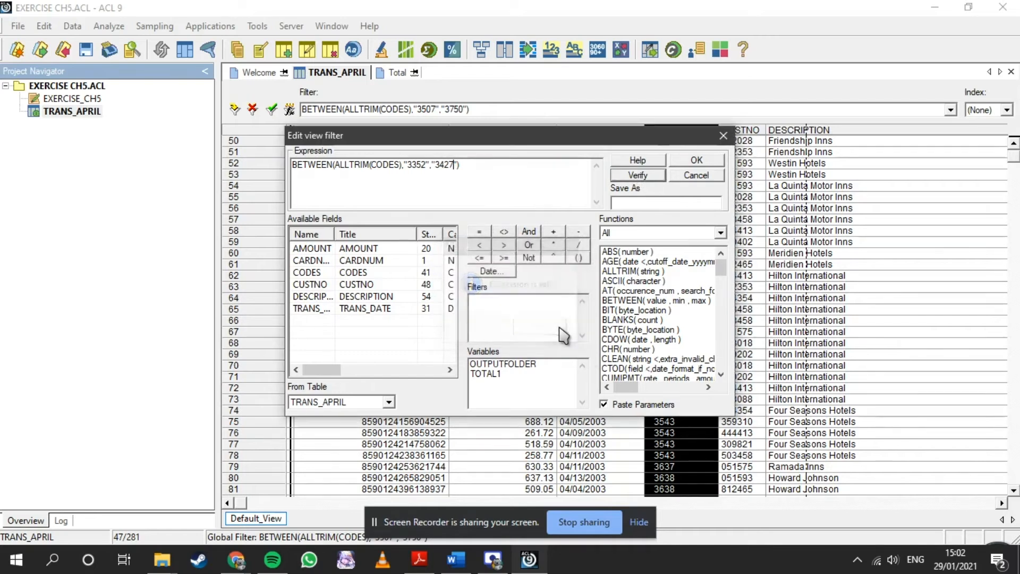
left_click(697, 160)
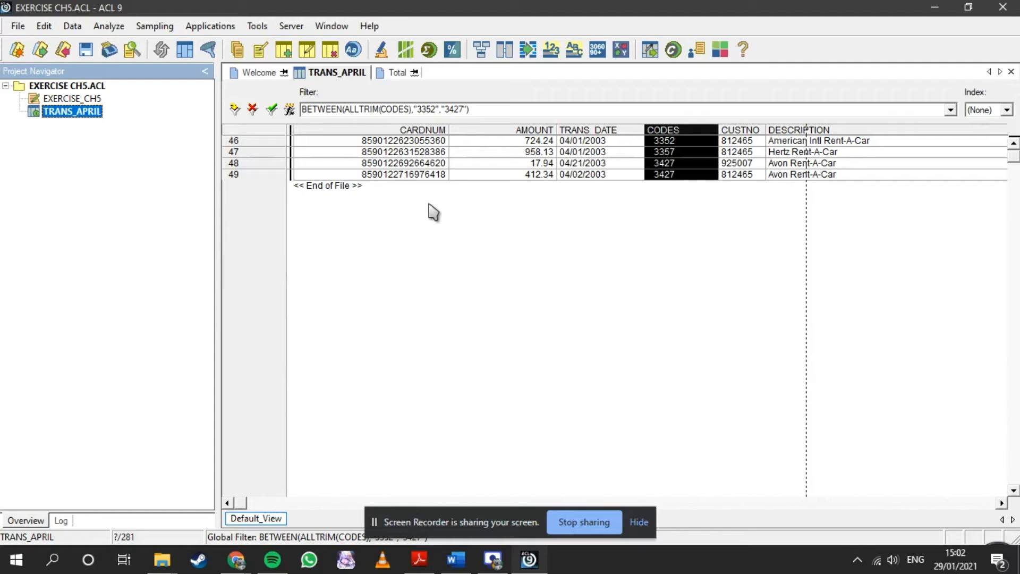
- Total the AMOUNT field of the filtered rental car records, leaving the If condition empty
left_click(110, 29)
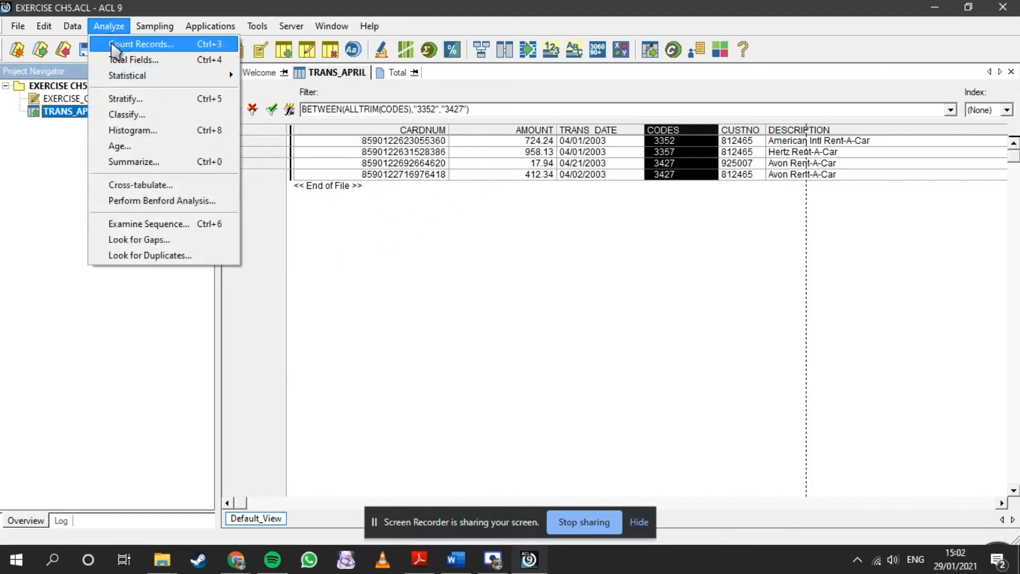
left_click(111, 62)
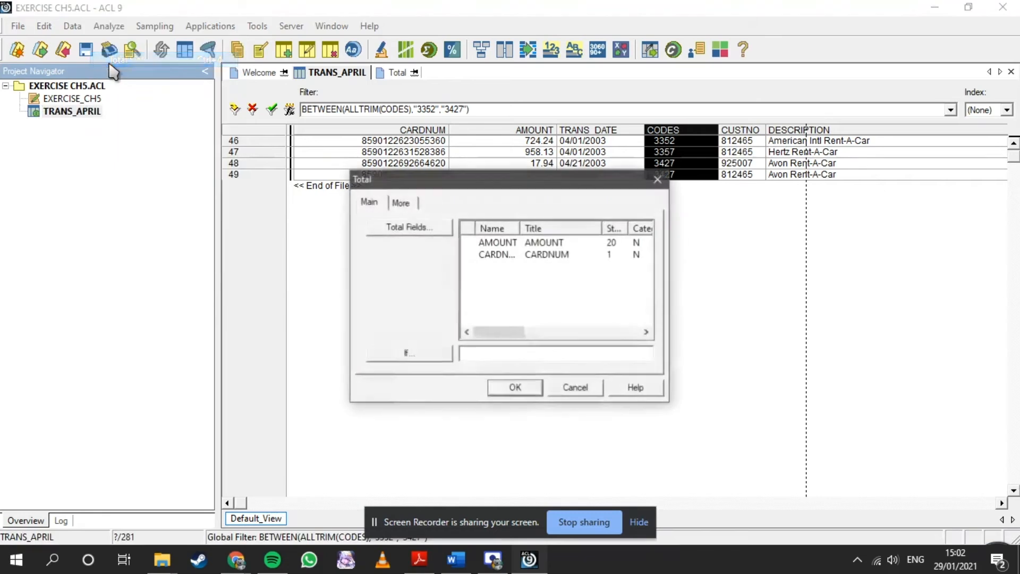
left_click(500, 242)
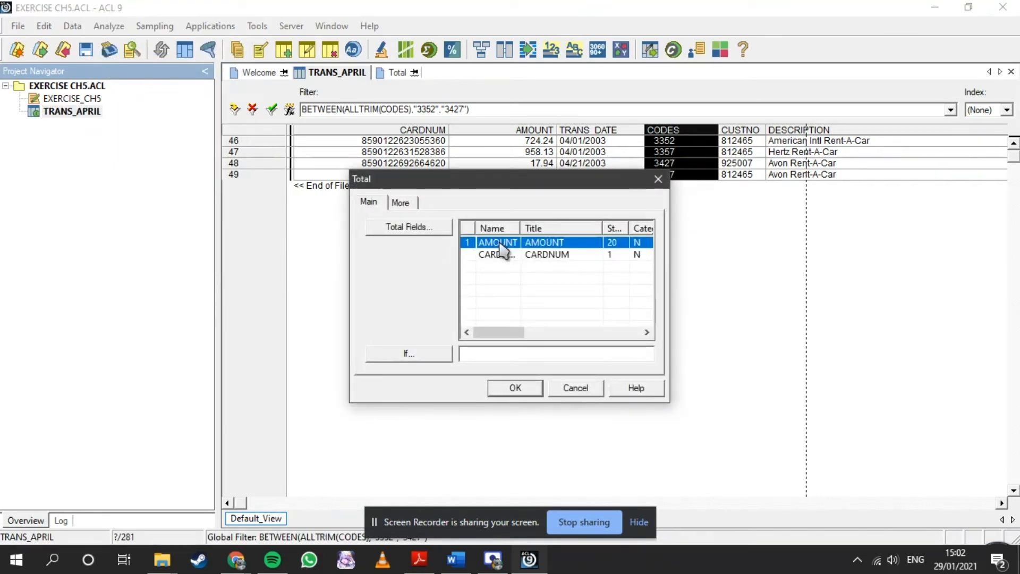
left_click(532, 402)
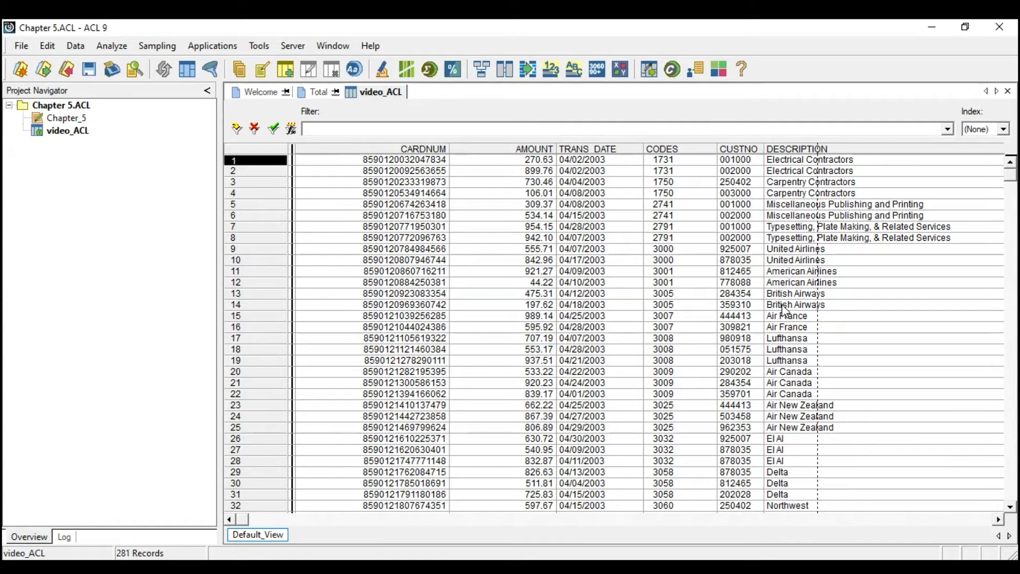
- Check the data type of the CODES field in the video_ACL table layout, then close the layout without changes
left_click(668, 150)
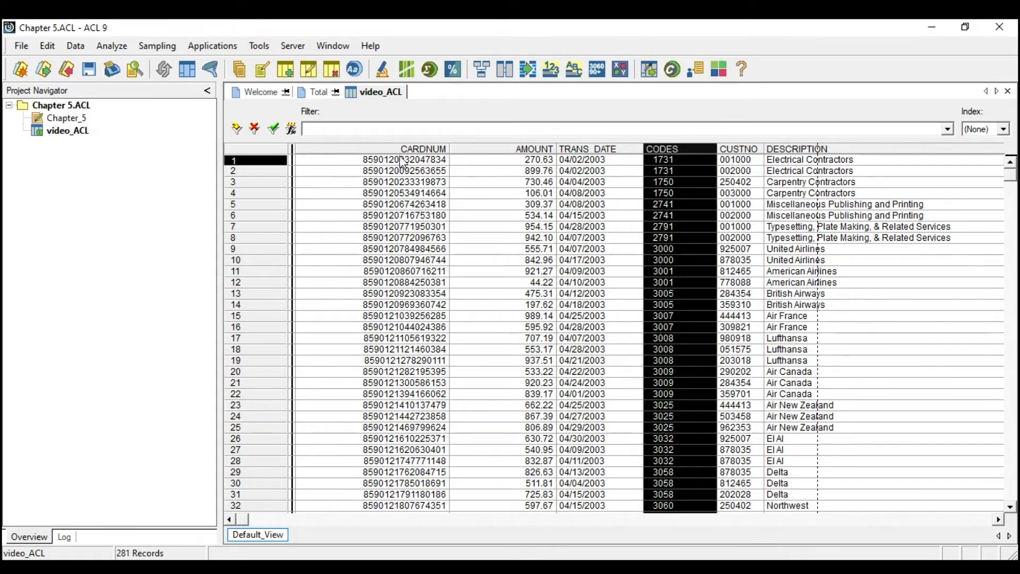
left_click(53, 47)
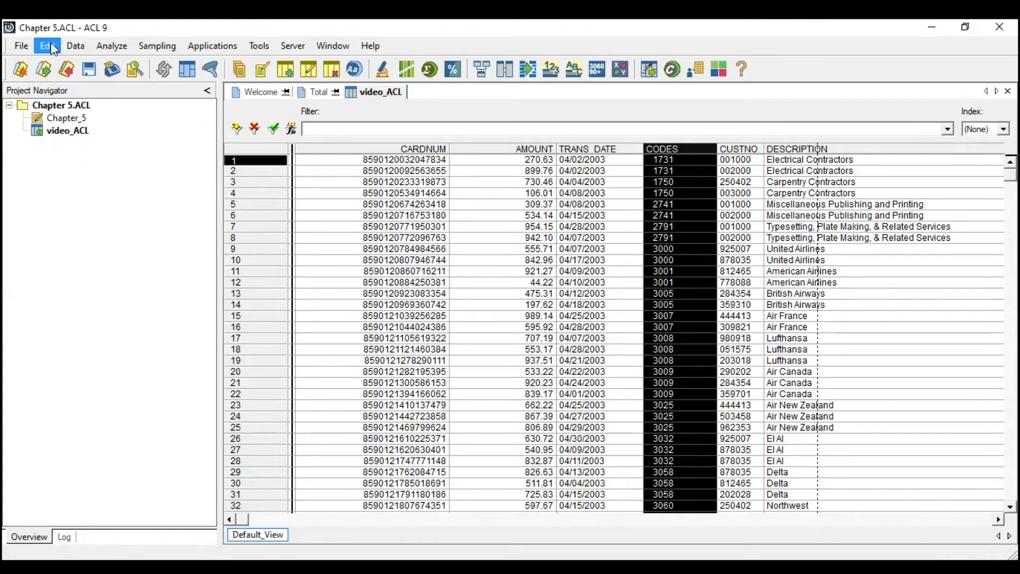
left_click(69, 158)
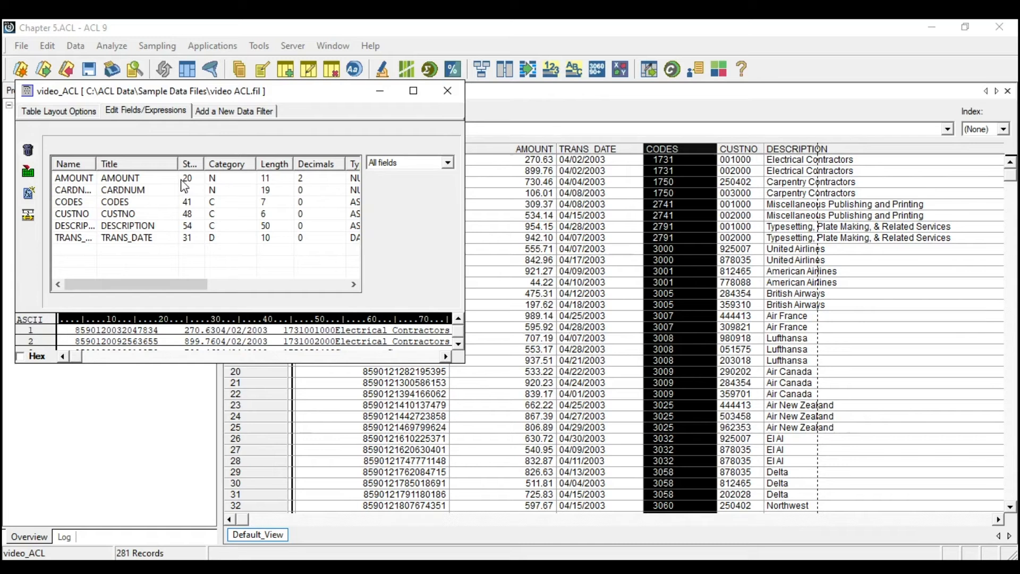
double_click(85, 209)
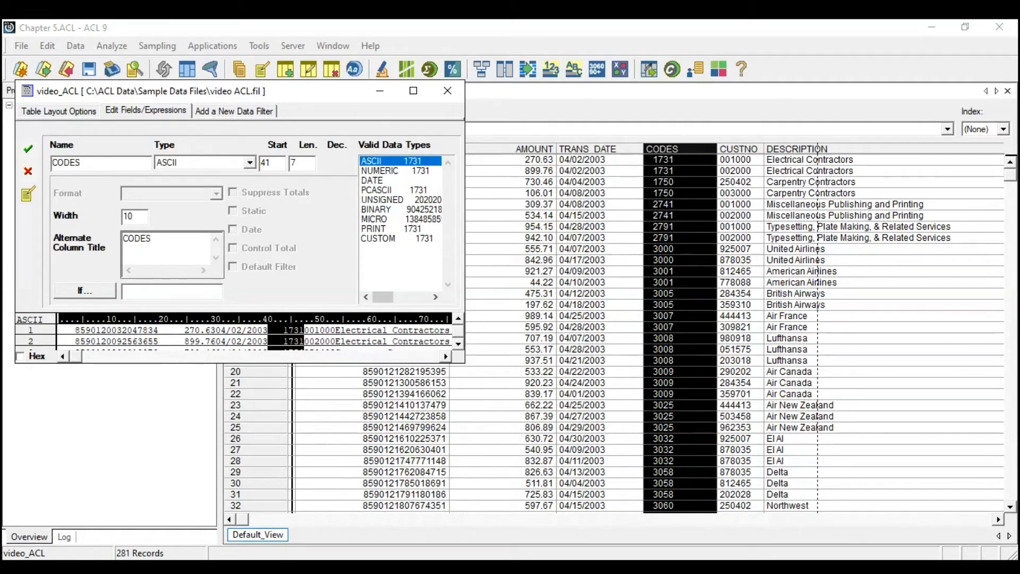
left_click(448, 90)
left_click(594, 268)
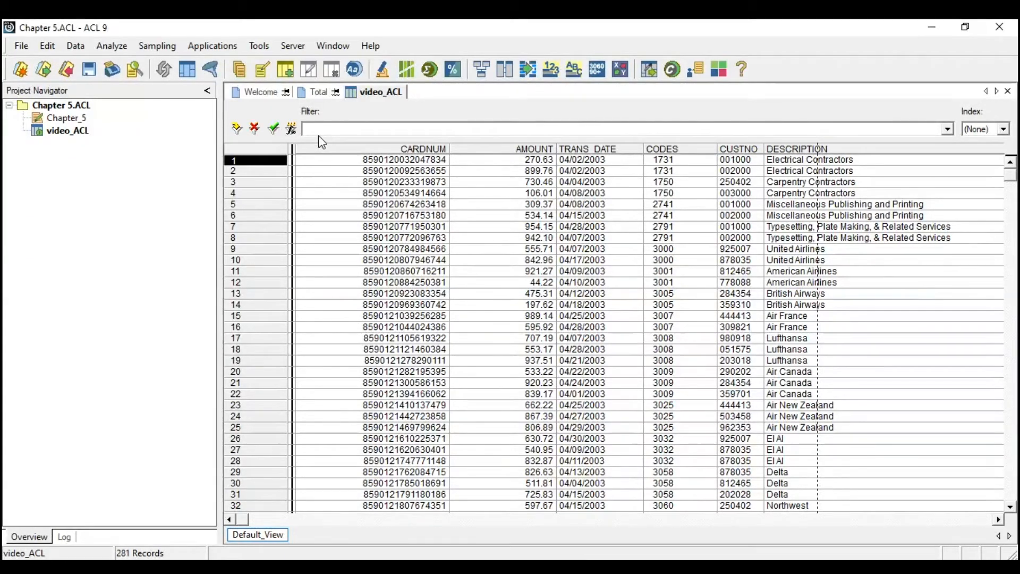
- Filter video_ACL to the British Airways code with the expression alltrim(codes)="3005", verifying it before applying
left_click(292, 130)
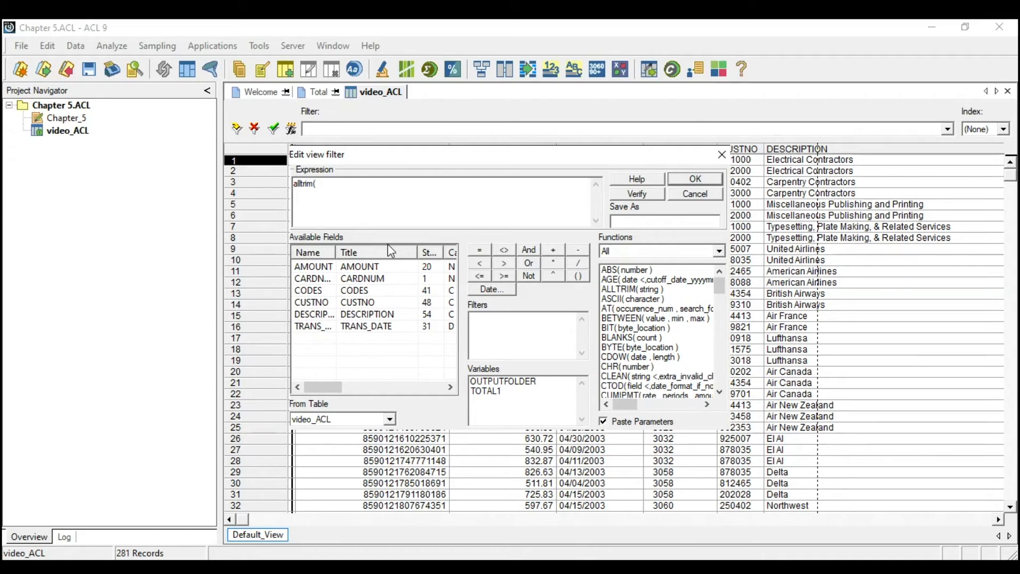
type(")=\"300")
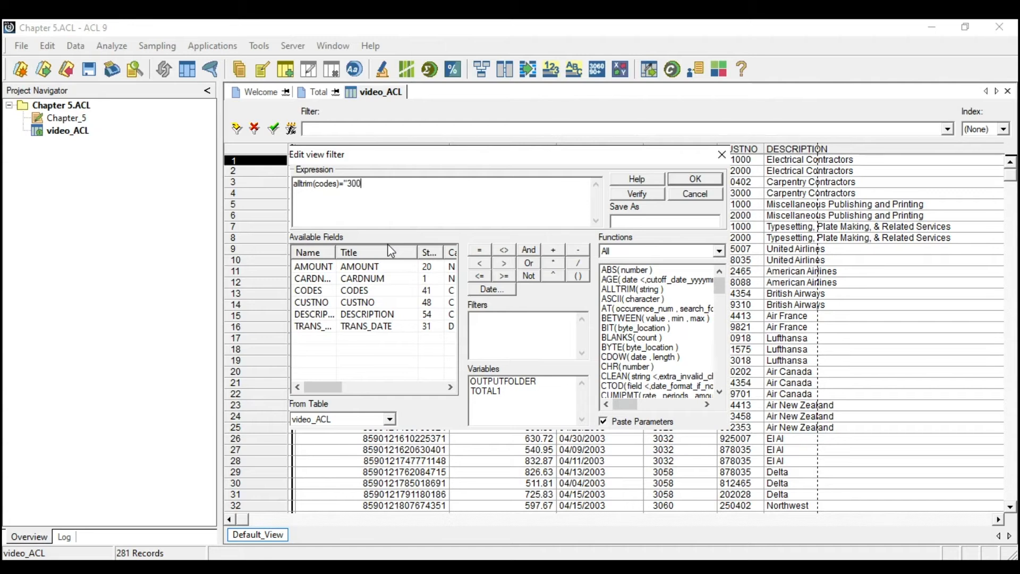
type("5\"")
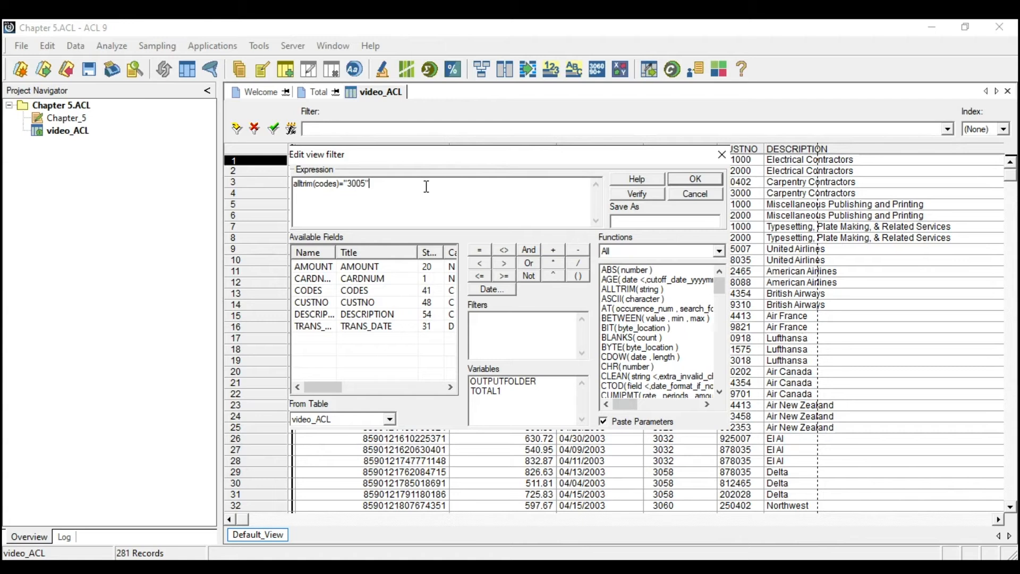
left_click(620, 194)
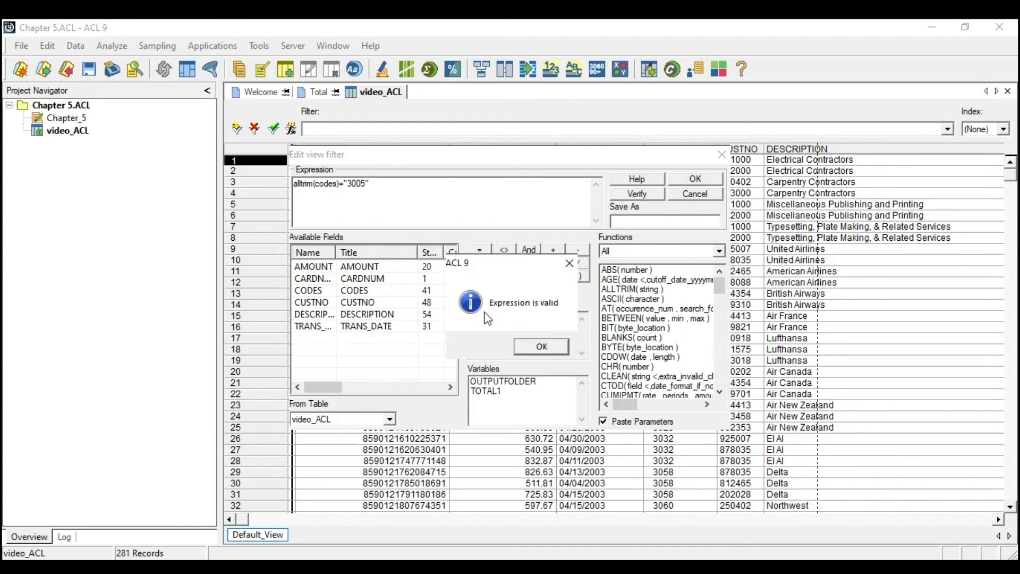
left_click(541, 344)
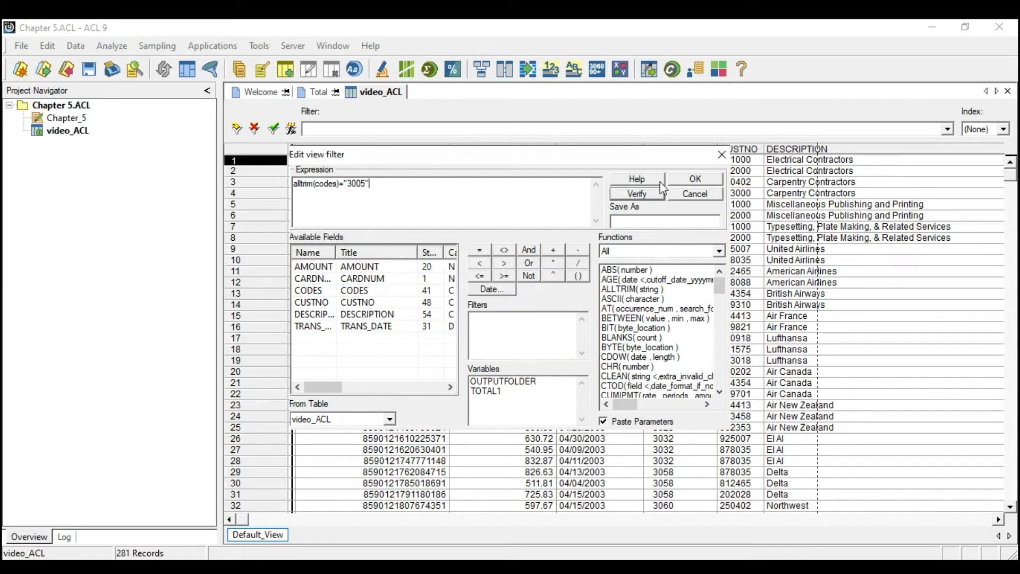
left_click(684, 181)
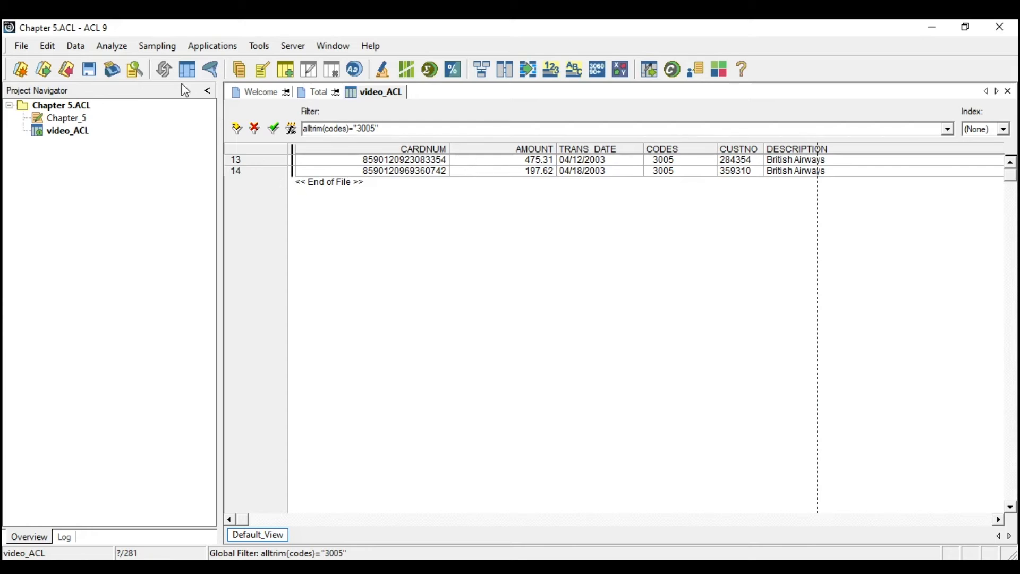
- Total the AMOUNT field of the filtered British Airways records, leaving the If condition empty
left_click(120, 52)
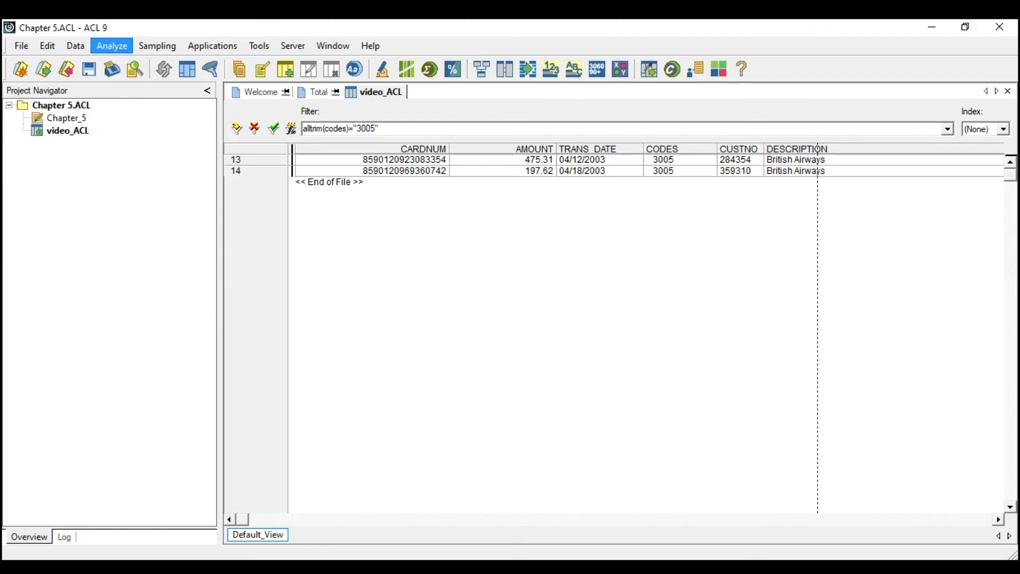
left_click(119, 74)
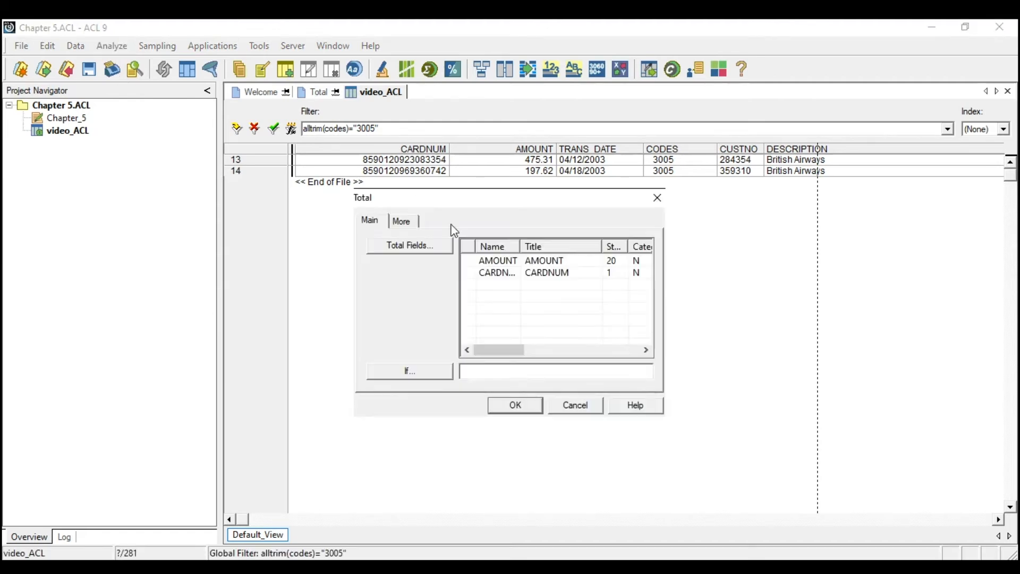
left_click(469, 261)
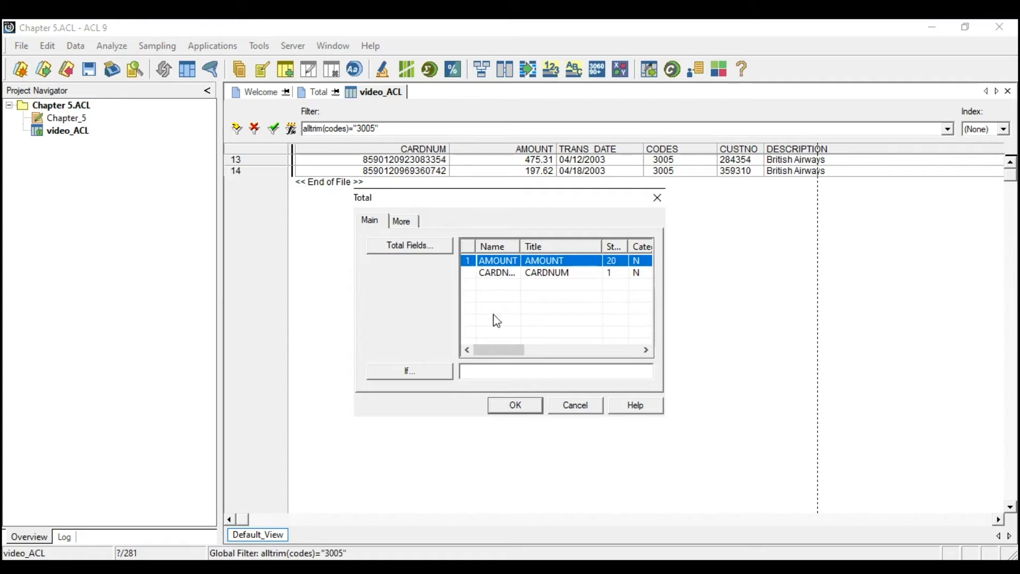
left_click(521, 406)
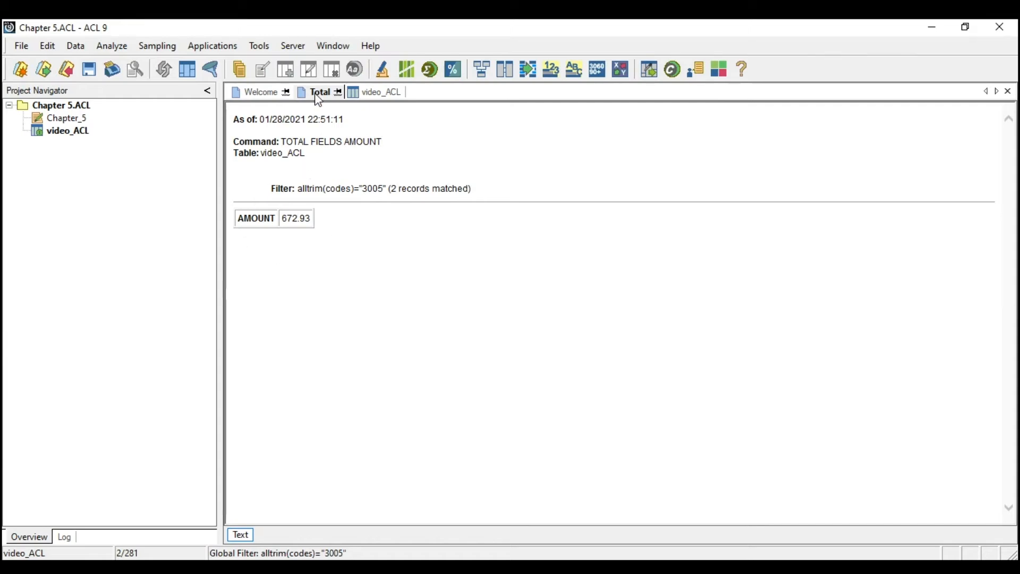
- Clear the code filter on video_ACL and quick-filter the table to records where DESCRIPTION equals "British Airways"
left_click(364, 94)
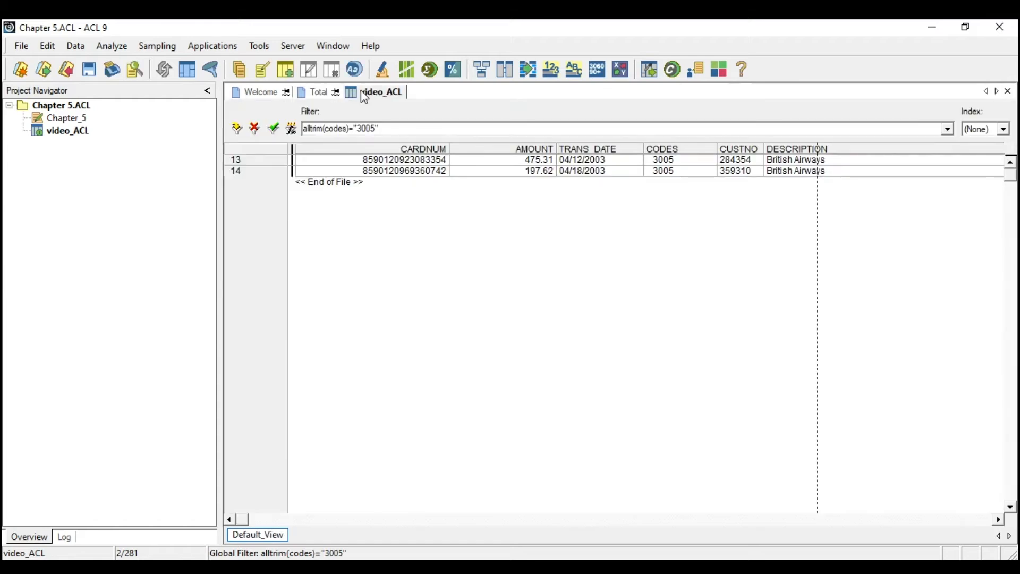
left_click(256, 129)
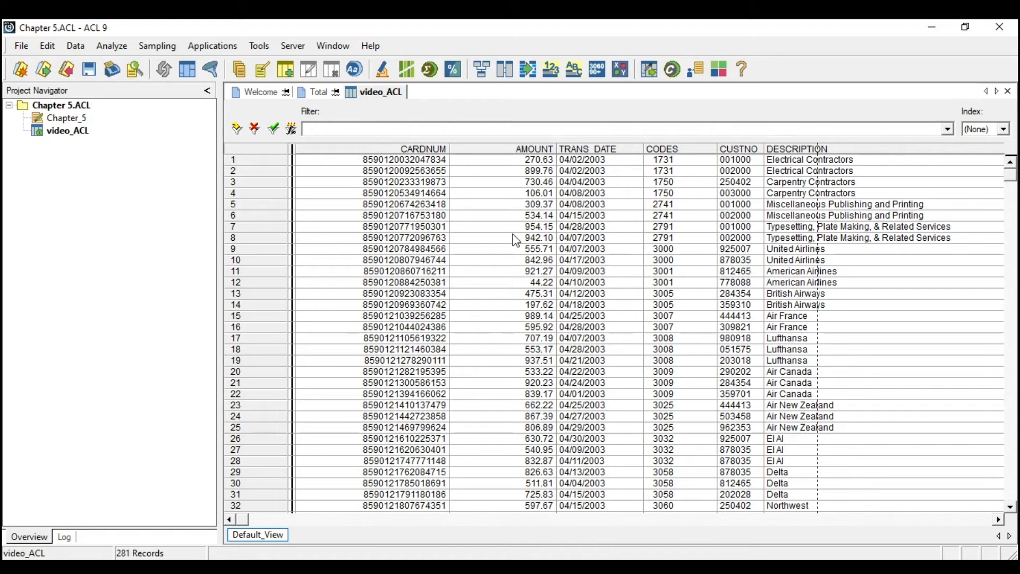
left_click(776, 296)
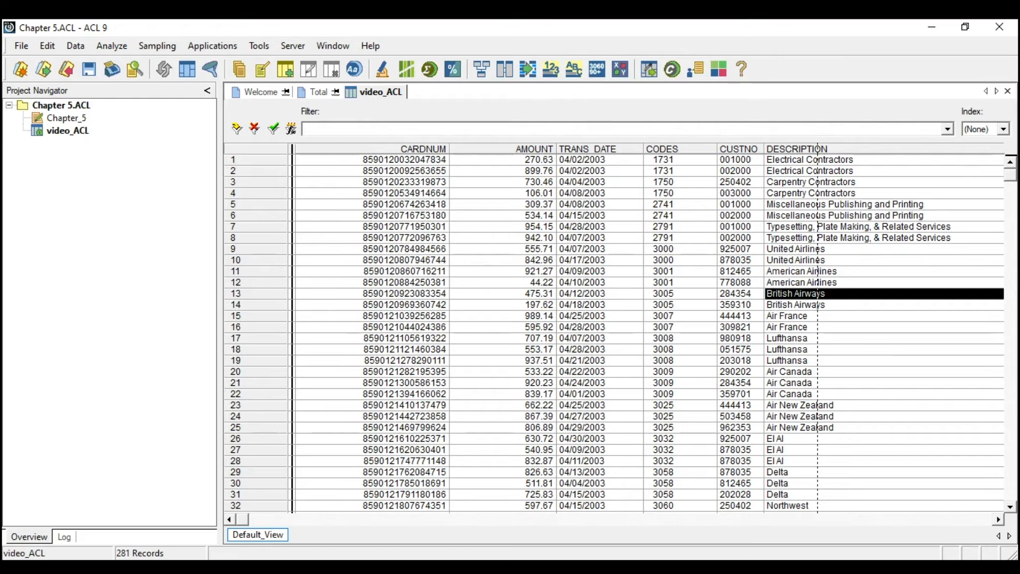
mouse_move(813, 382)
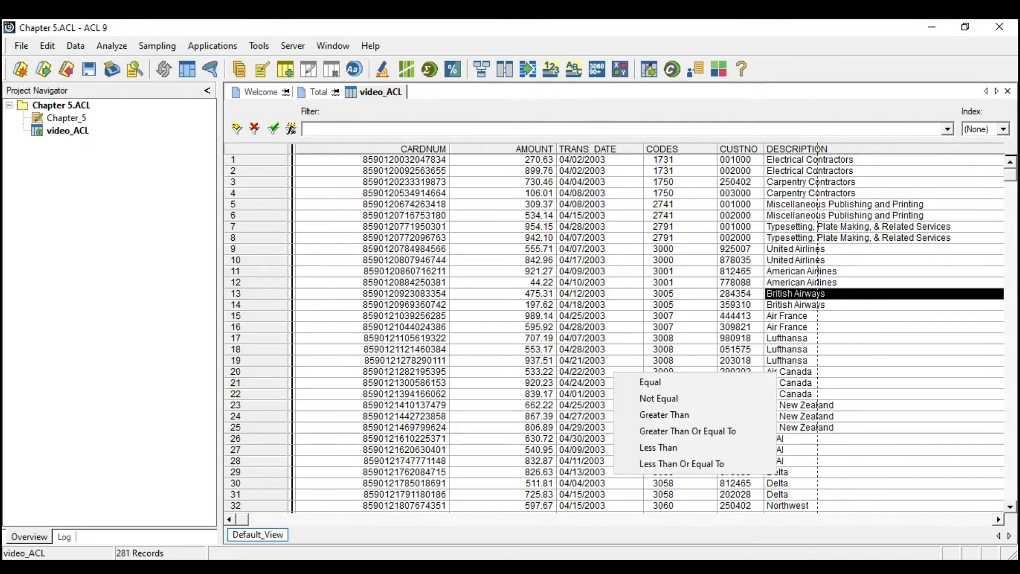
left_click(760, 386)
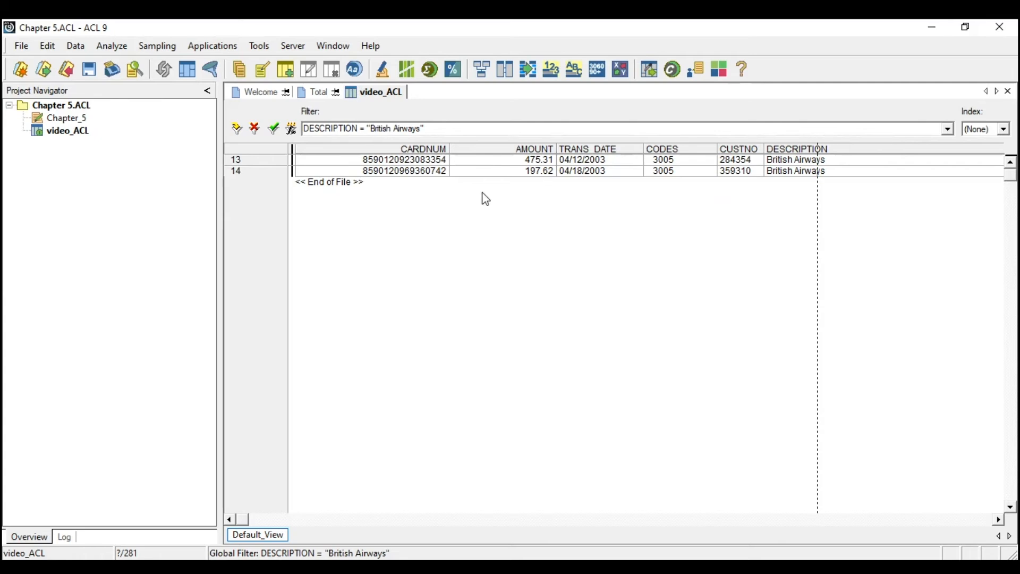
- Total the AMOUNT field of the records filtered by the British Airways description, then return to the video_ACL table
left_click(122, 52)
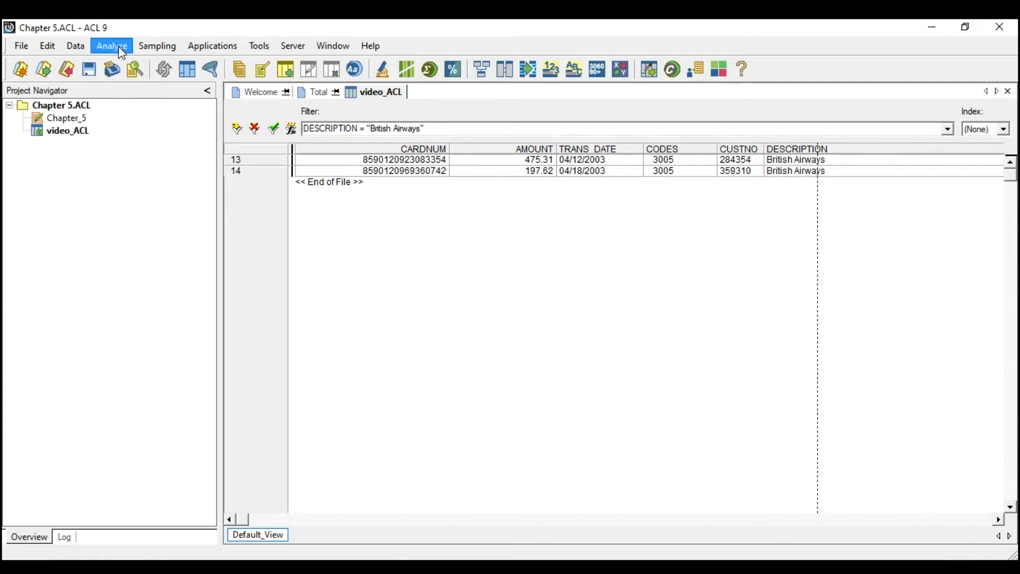
left_click(118, 73)
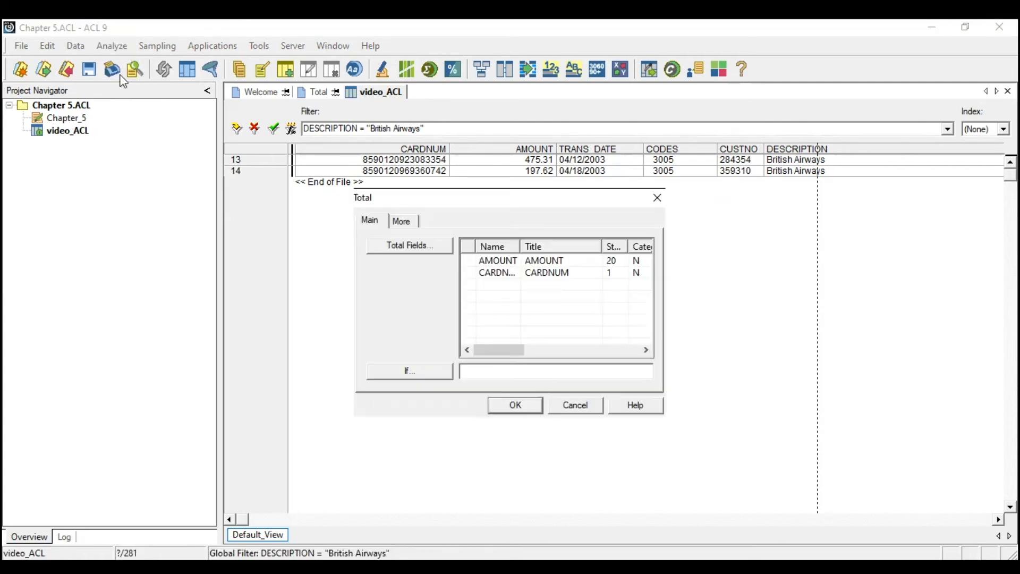
left_click(491, 264)
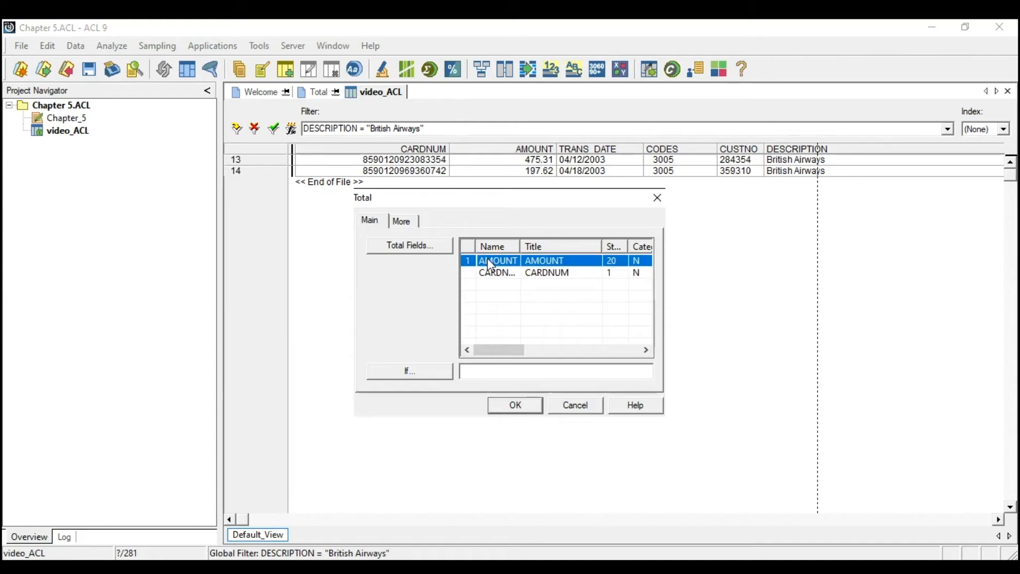
left_click(513, 406)
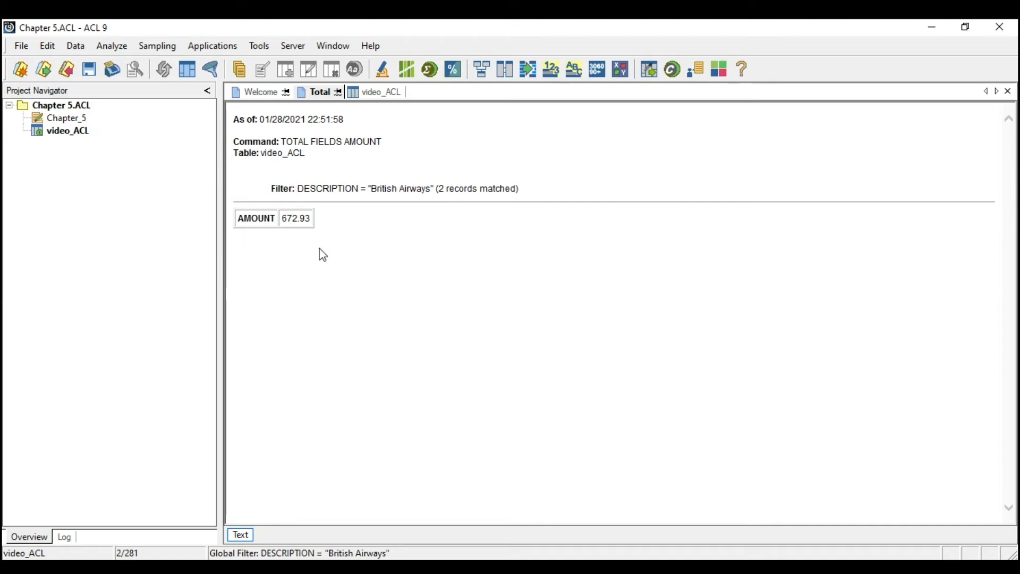
left_click(365, 96)
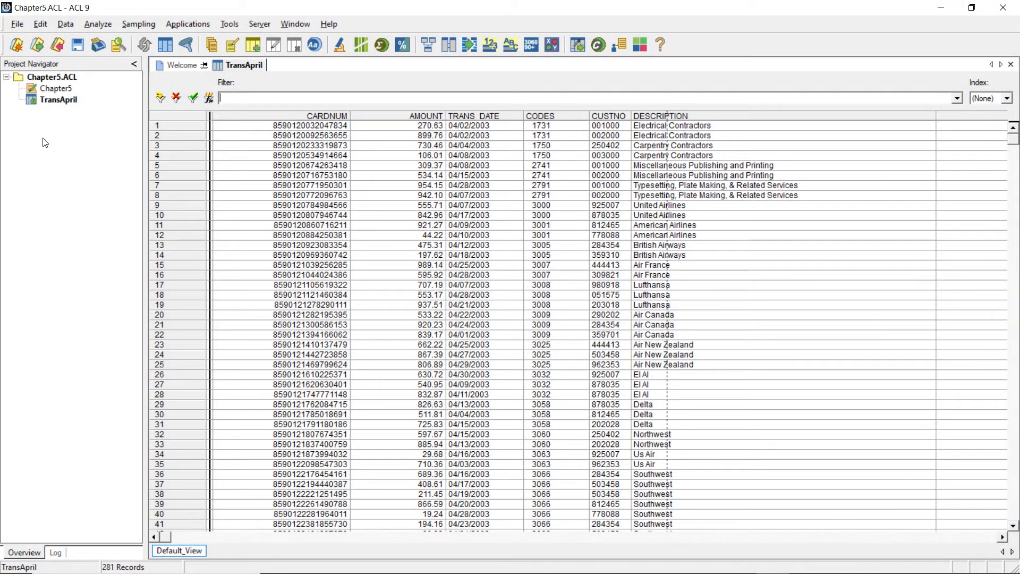
- Examine the CODES and DESCRIPTION columns of TransApril for the catering, restaurant, drinking place and fast food codes
left_click(57, 100)
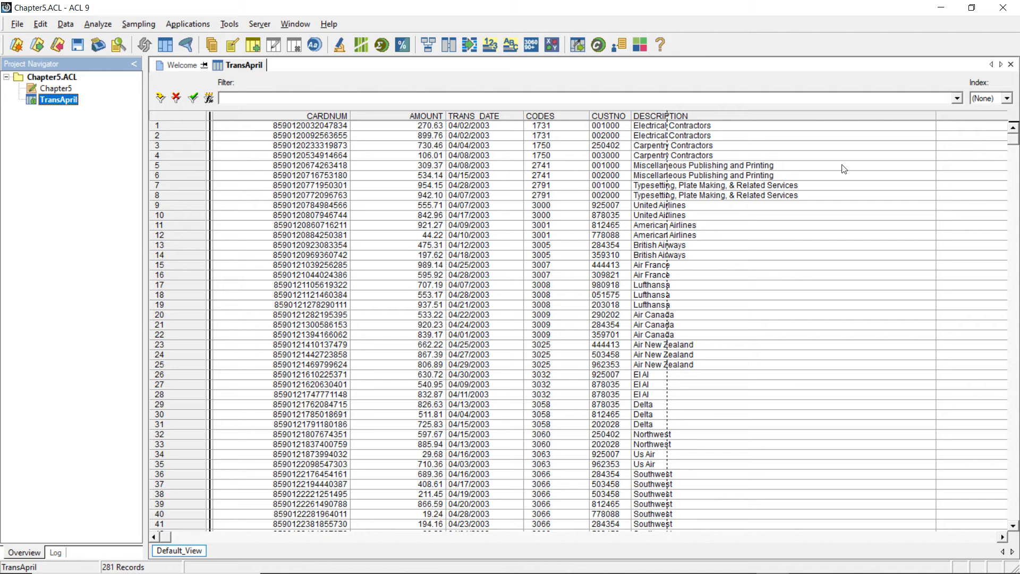
left_click_drag(1016, 141, 1016, 146)
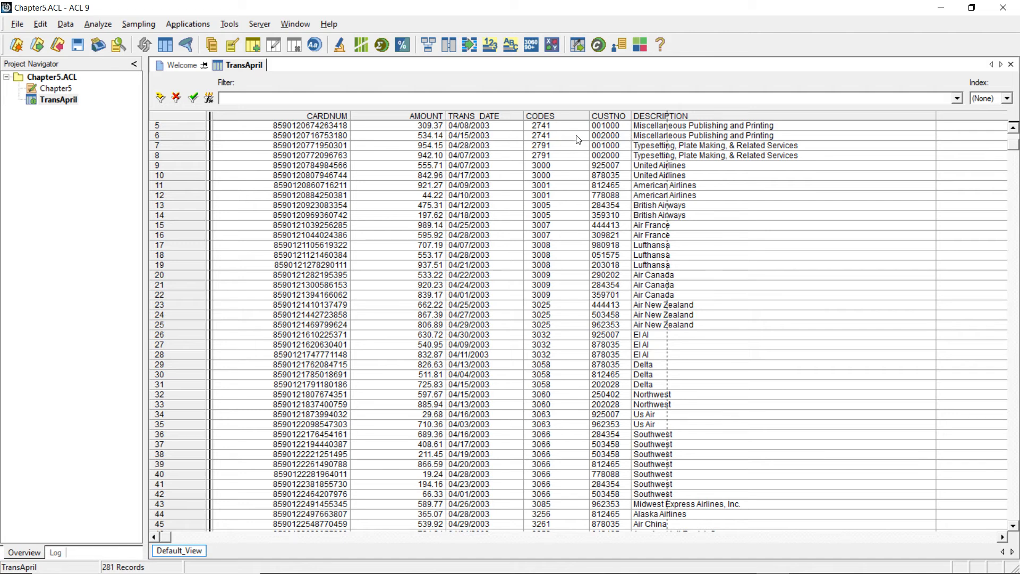
left_click(550, 119)
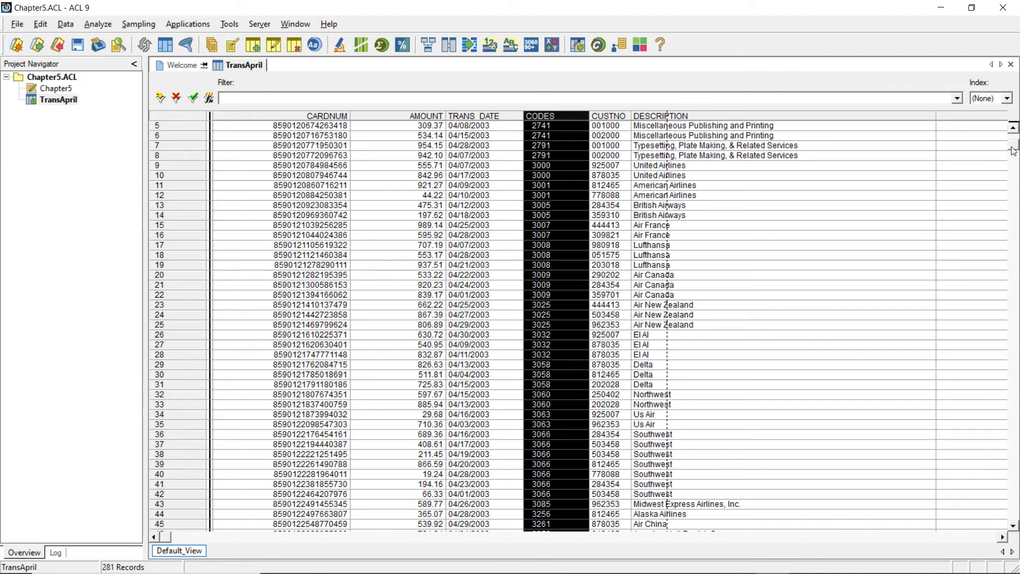
left_click_drag(1013, 150, 1013, 346)
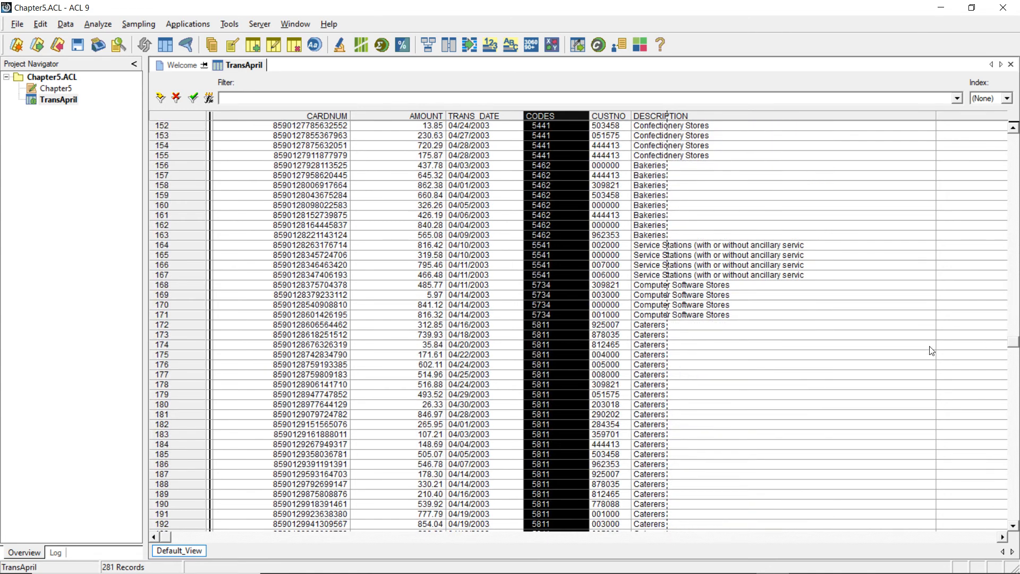
left_click(892, 347)
left_click_drag(564, 327, 571, 462)
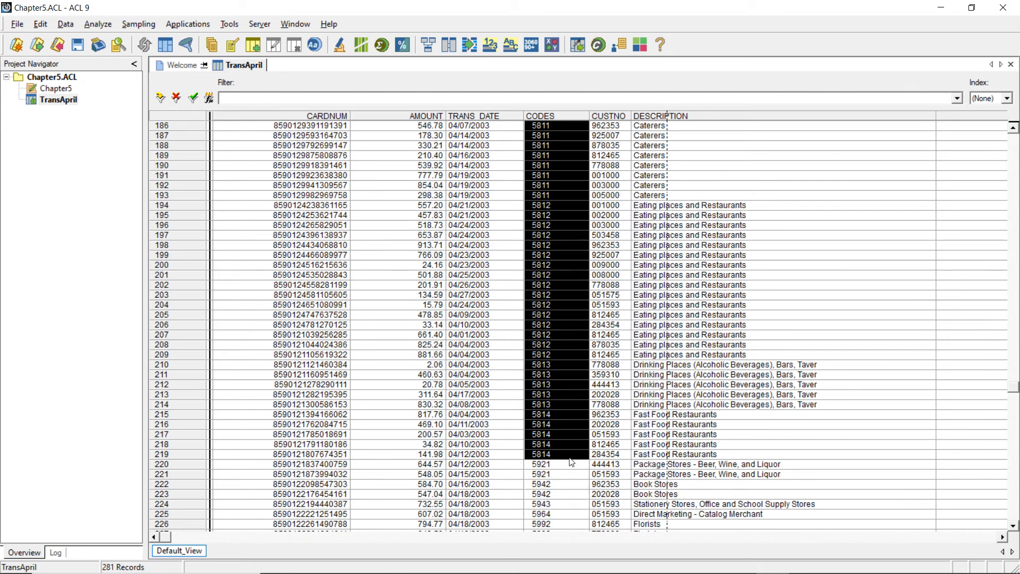
left_click(557, 443)
mouse_move(542, 384)
left_mouse_down()
mouse_move(544, 404)
mouse_move(543, 374)
mouse_move(545, 404)
left_mouse_up()
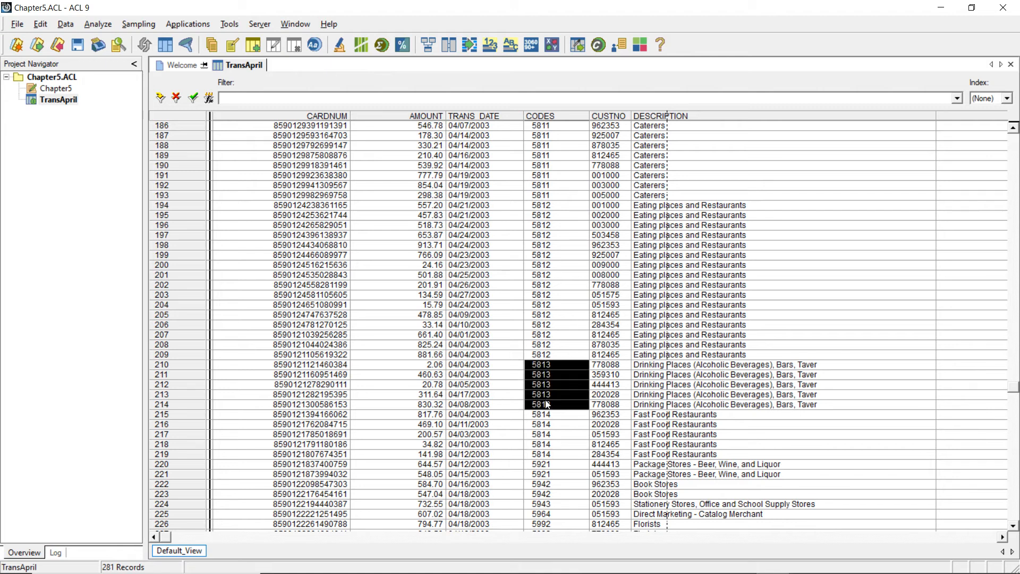
- Begin a view filter expression for TransApril with the ALLTRIM function applied to the CODES field
left_click(209, 99)
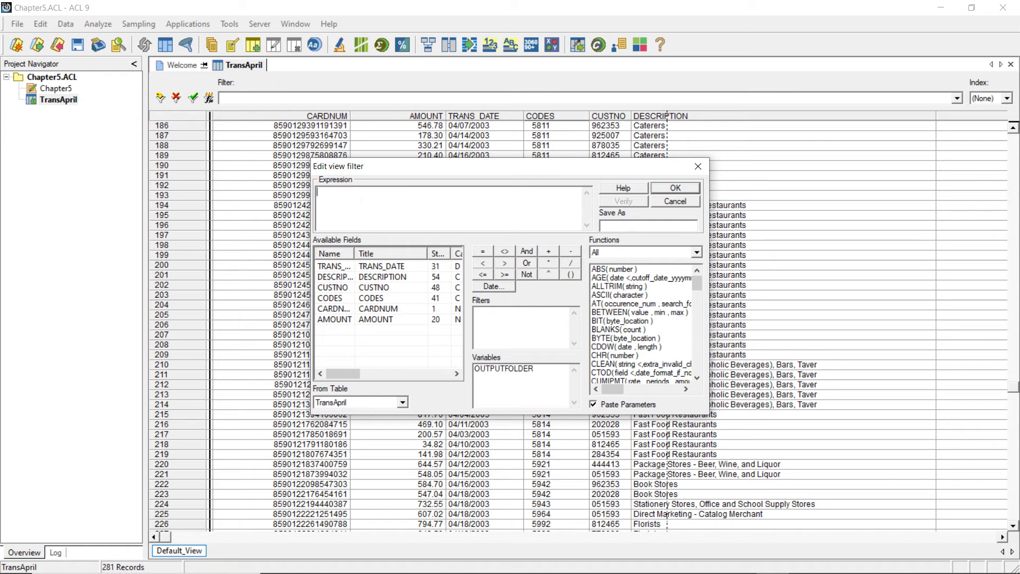
left_click(626, 287)
scroll(624, 287, "down", 2)
scroll(619, 284, "up", 2)
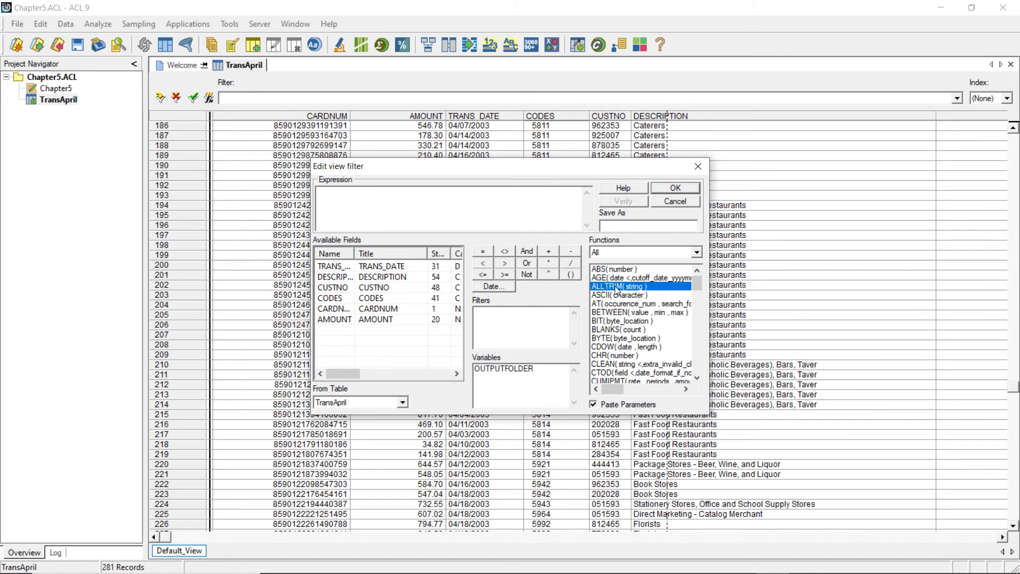
double_click(616, 287)
left_click_drag(365, 192, 351, 192)
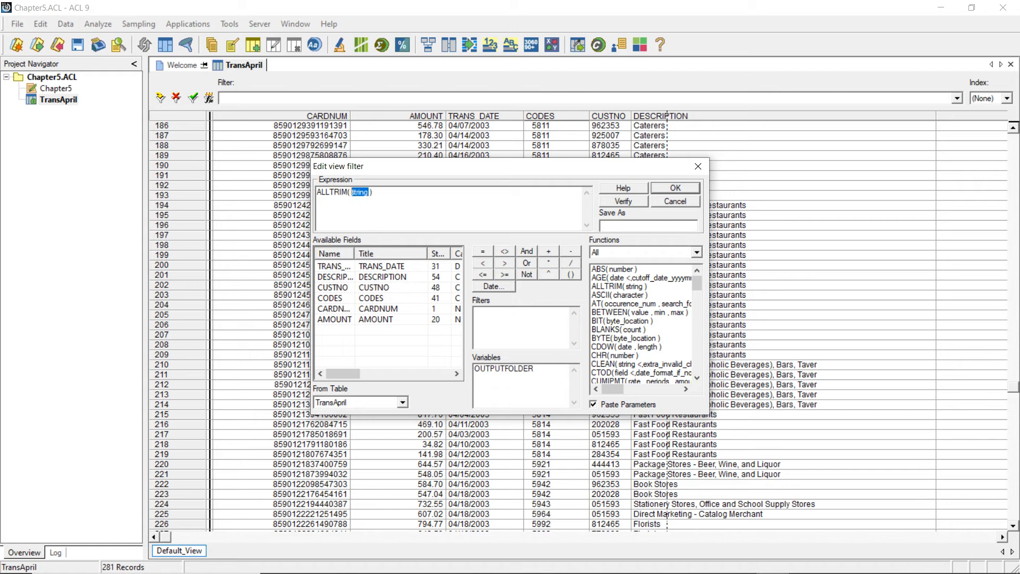
double_click(336, 299)
- Complete the filter expression as ALLTRIM(CODES) = "5811", verify it and apply it to show the caterers records
left_click_drag(475, 171, 254, 119)
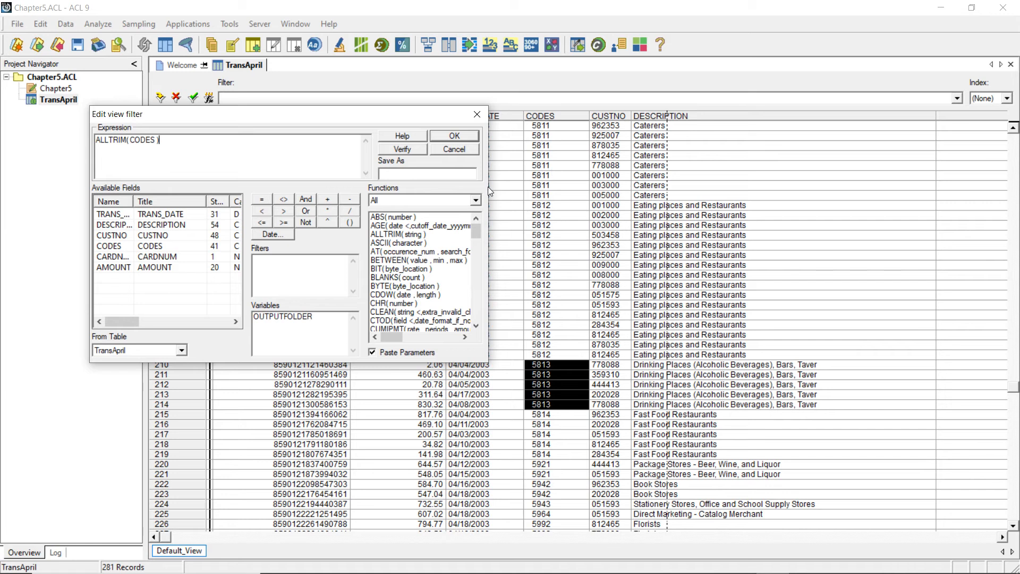
type("= \"")
type("5811\"")
left_click(405, 150)
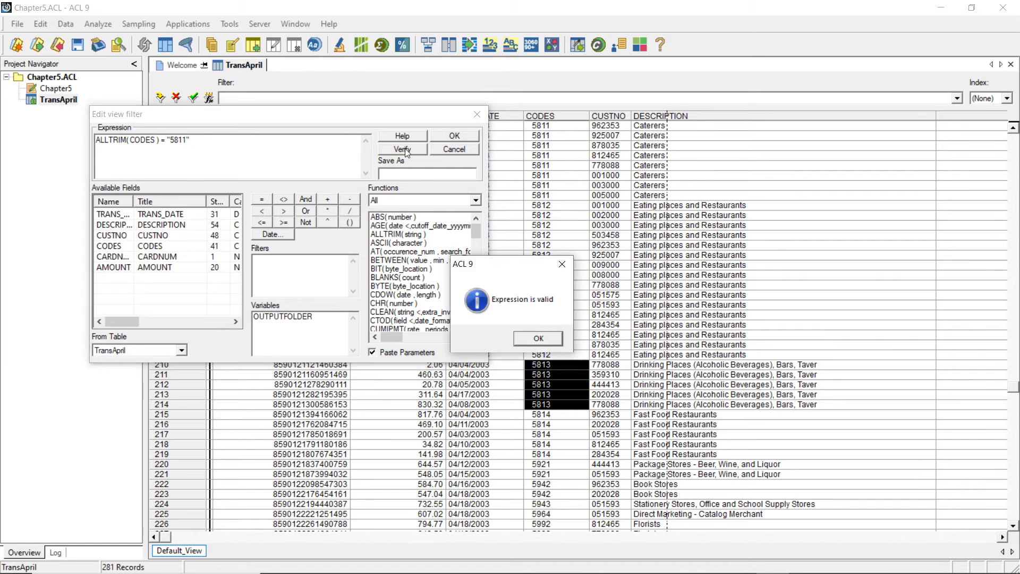
left_click(535, 342)
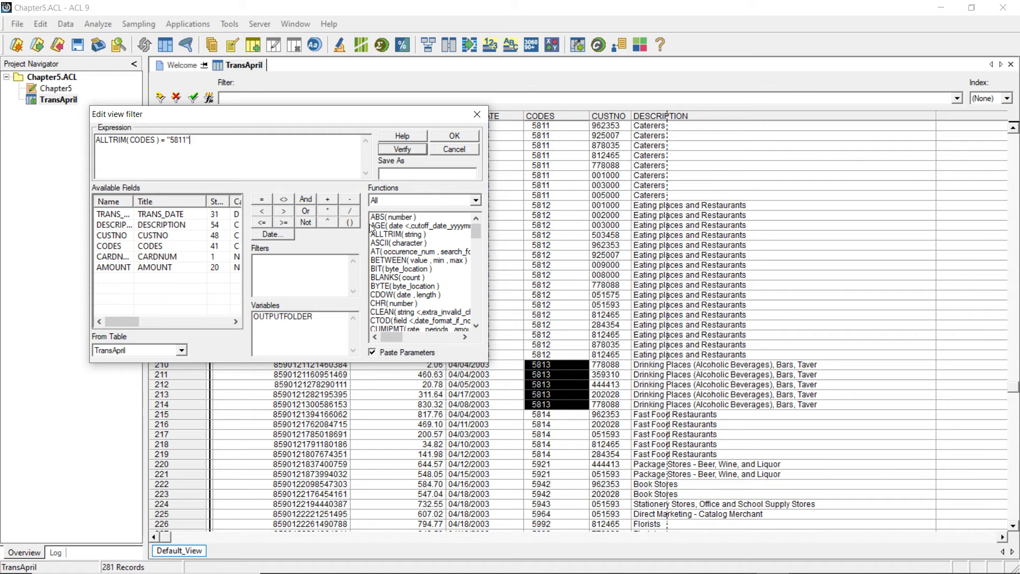
left_click(458, 136)
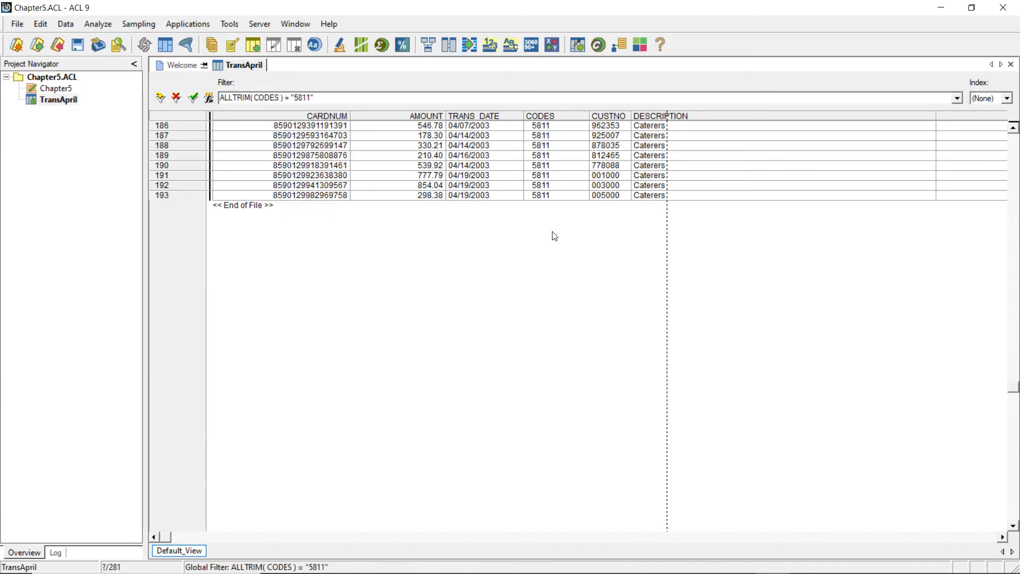
left_click(655, 118)
left_click(658, 196)
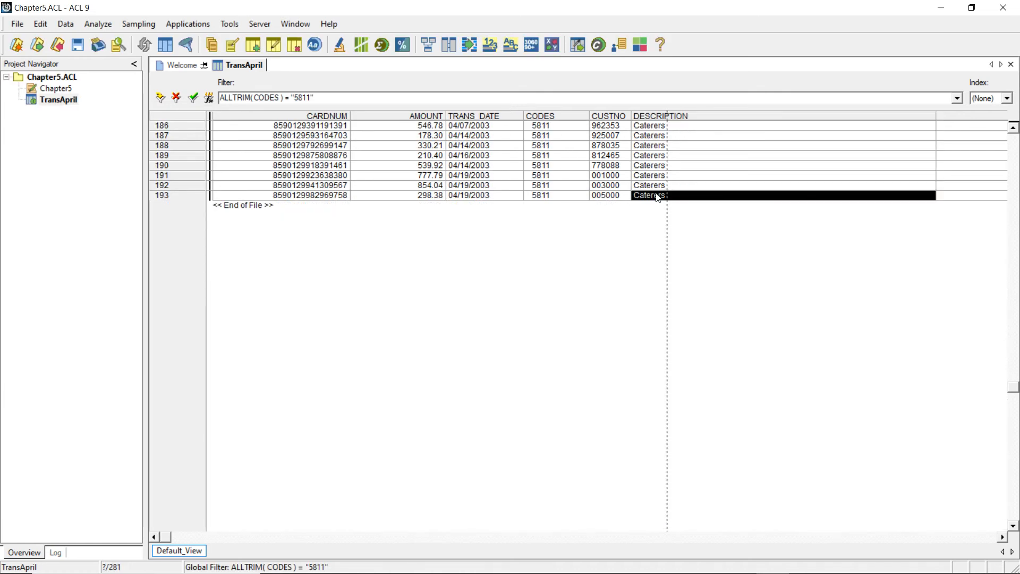
left_click(633, 219)
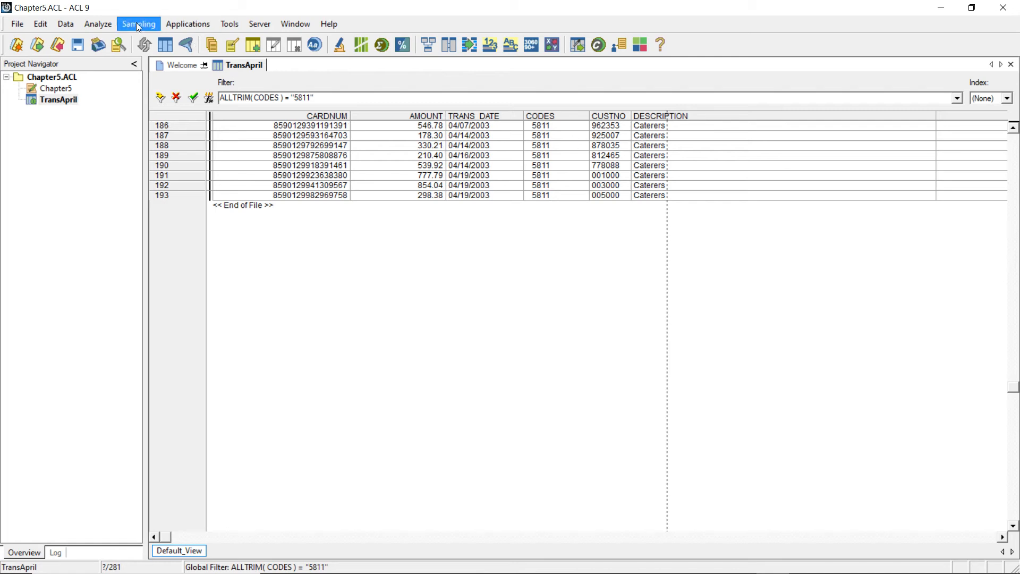
- Total the AMOUNT field of the filtered caterers records, leaving the If condition empty
left_click(108, 28)
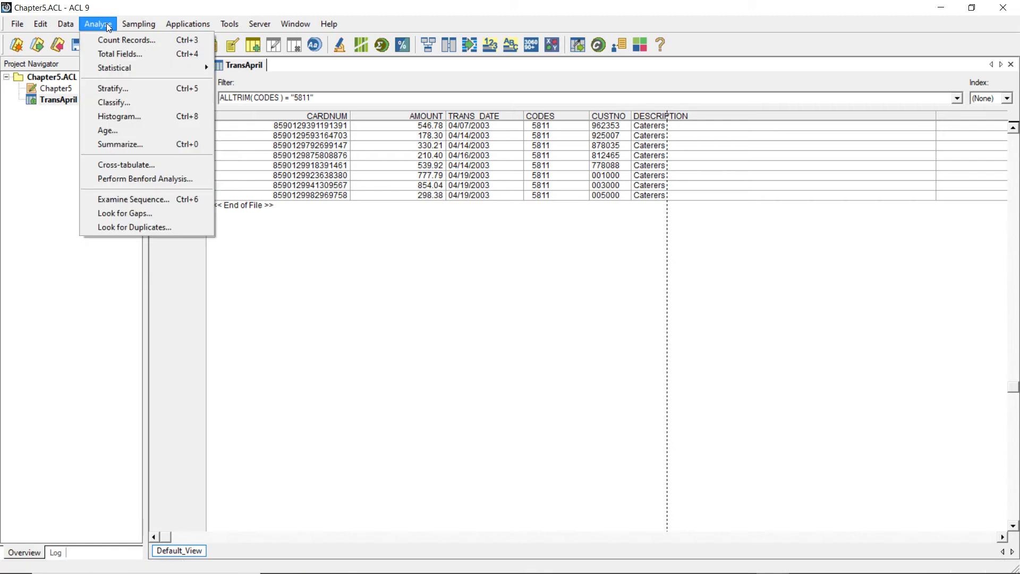
left_click(126, 56)
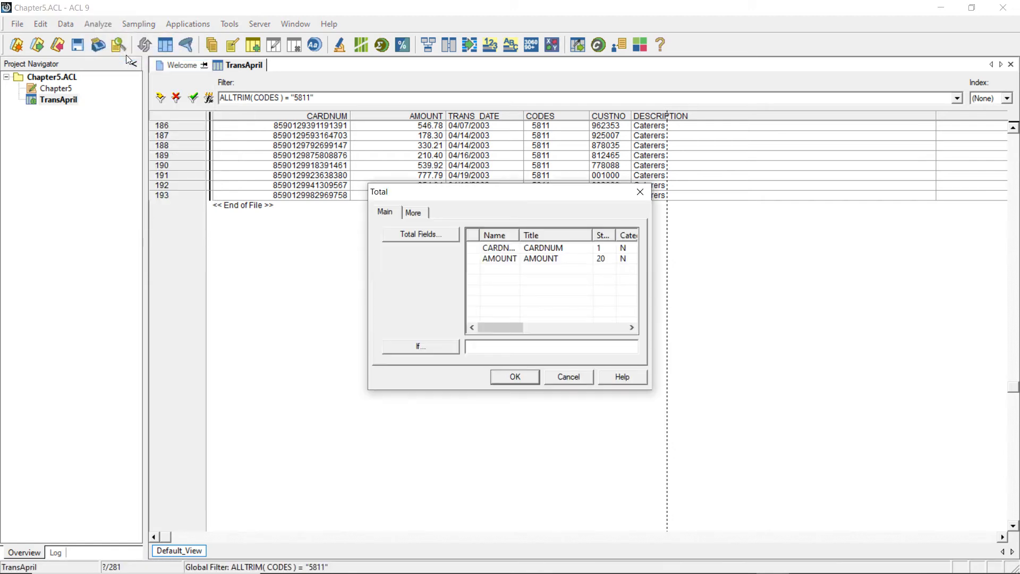
left_click(497, 258)
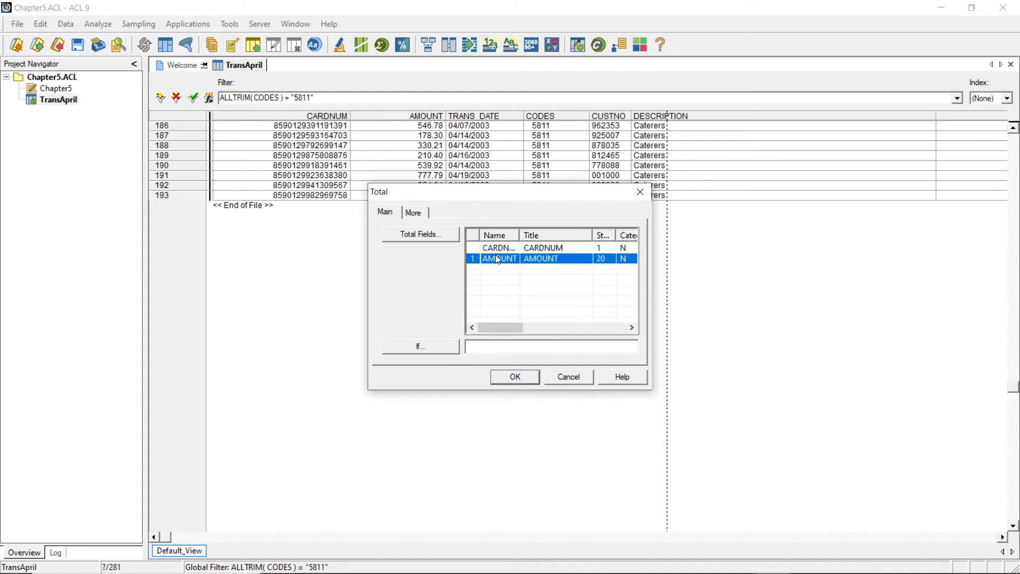
left_click(515, 377)
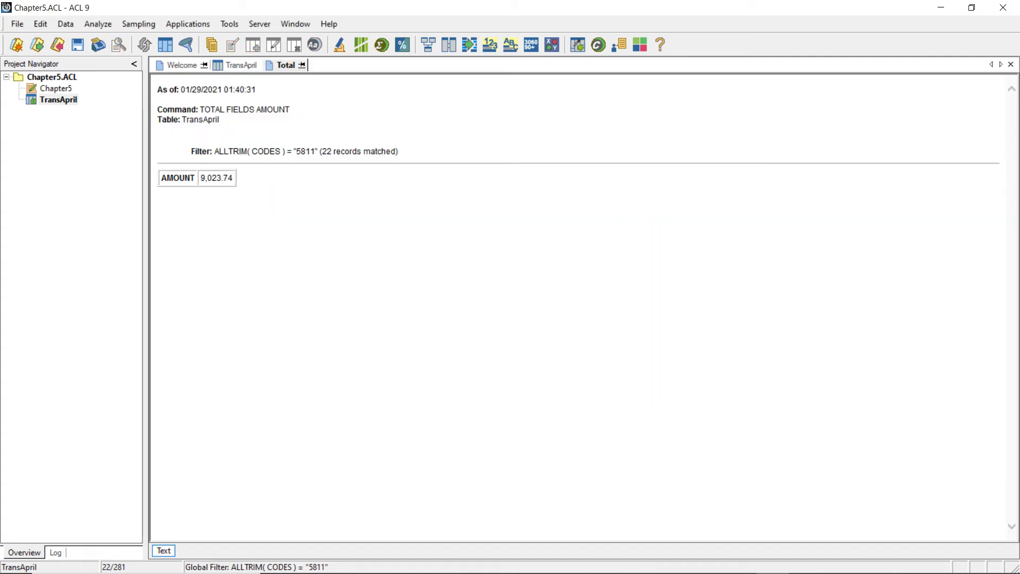
left_click_drag(234, 178, 201, 179)
left_click(226, 211)
- Change the TransApril filter to ALLTRIM(CODES) = "5812", verify and apply it, and check the restaurant descriptions
left_click(237, 66)
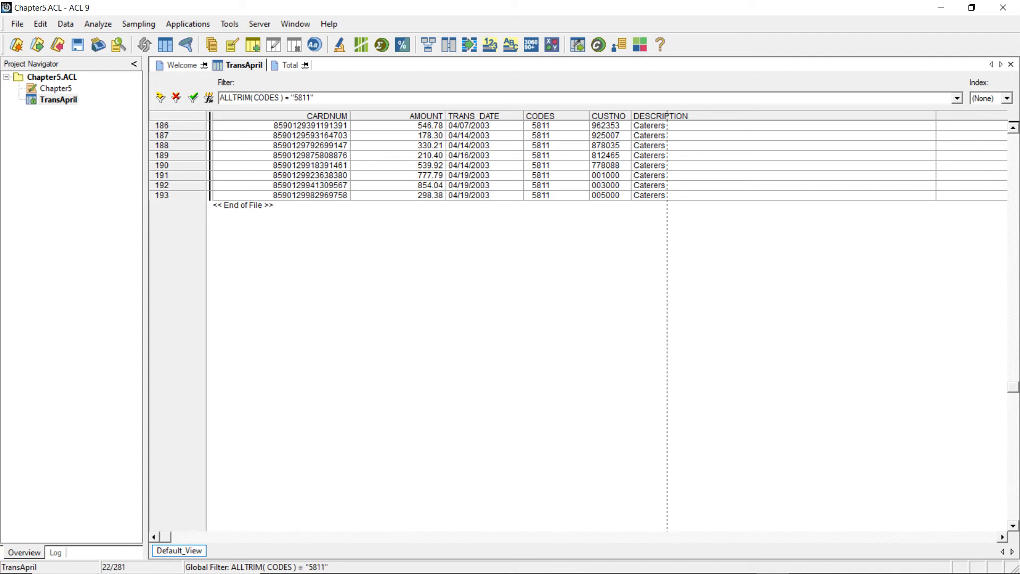
left_click(209, 98)
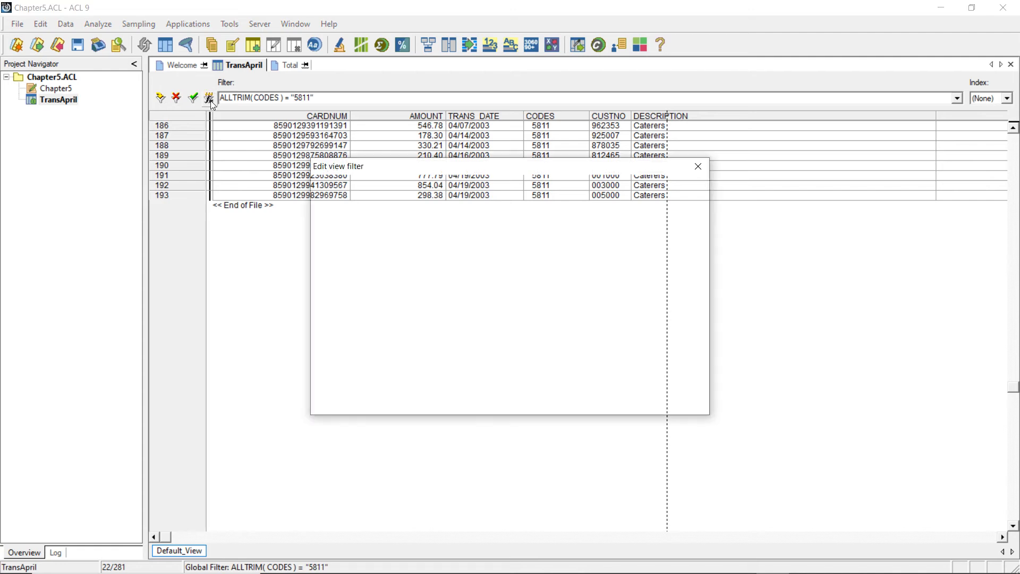
left_click(409, 192)
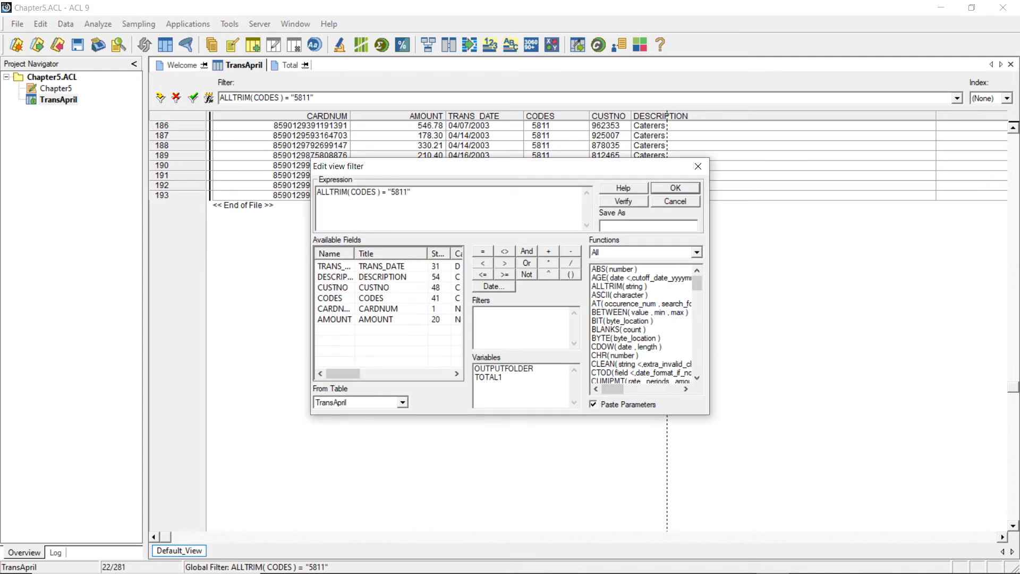
key("BackSpace")
type("2")
left_click(631, 201)
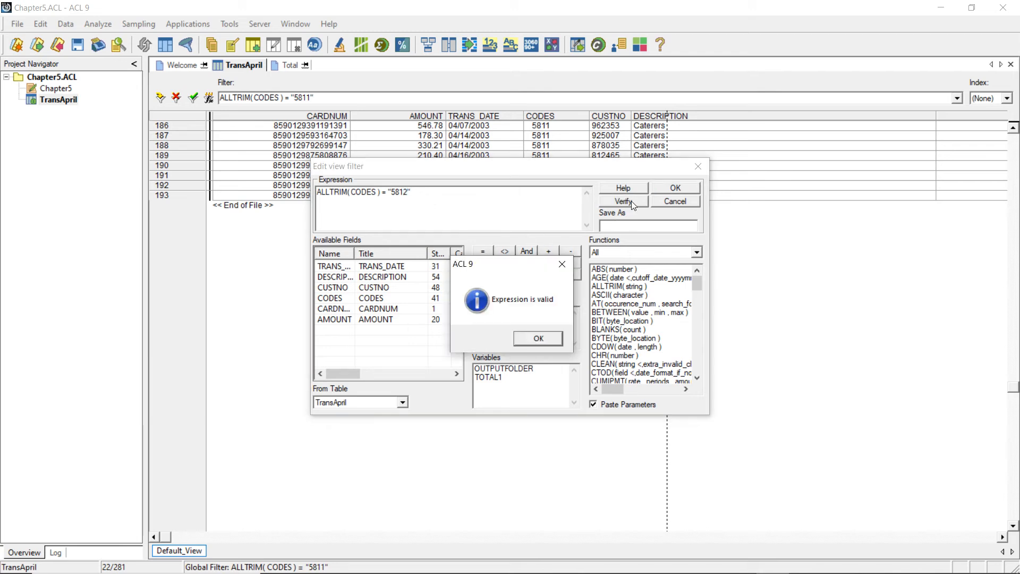
left_click(541, 339)
left_click(680, 191)
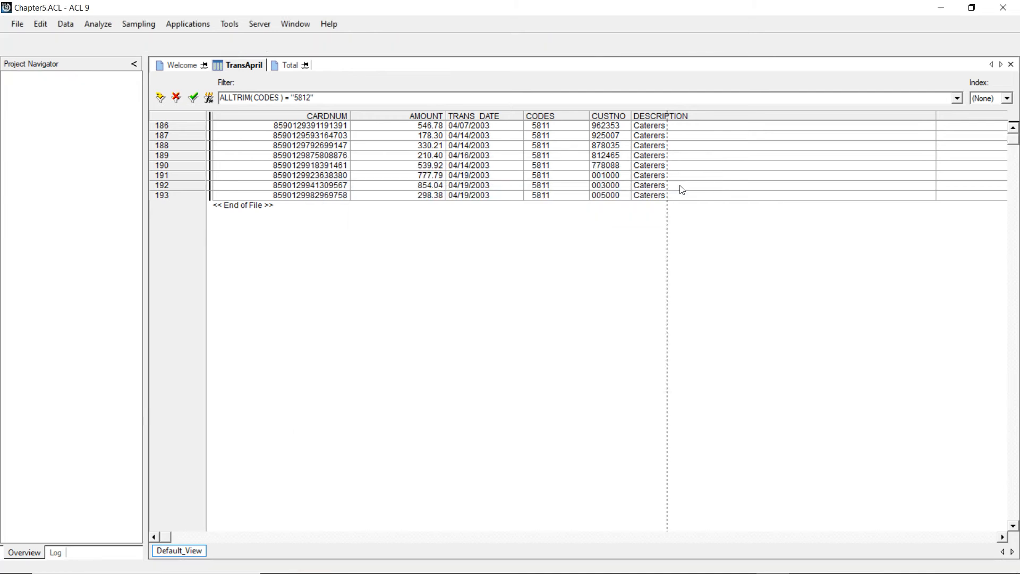
left_click_drag(655, 128, 656, 281)
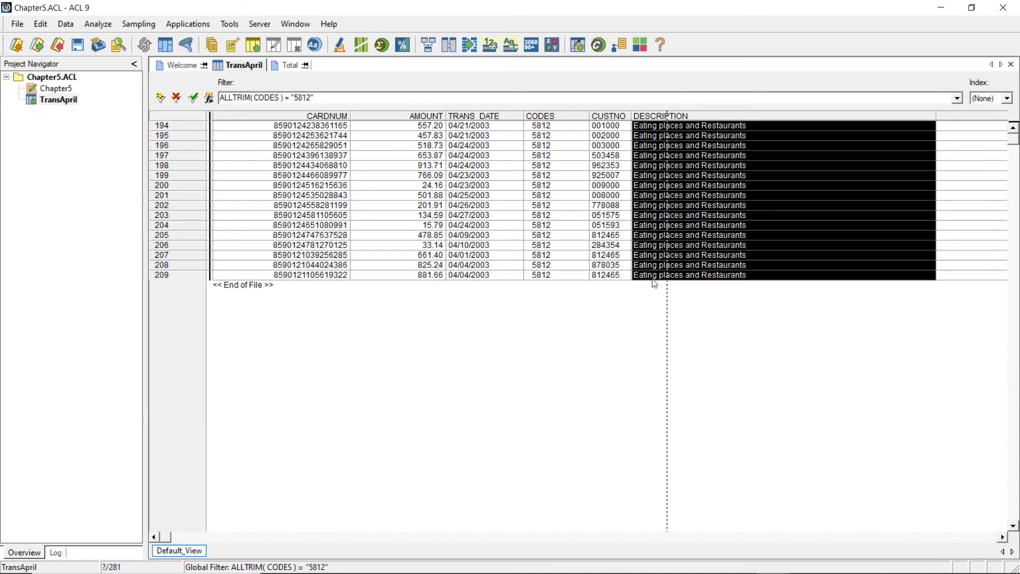
- Total the AMOUNT field of the filtered eating places and restaurants records, leaving the If condition empty
left_click(628, 312)
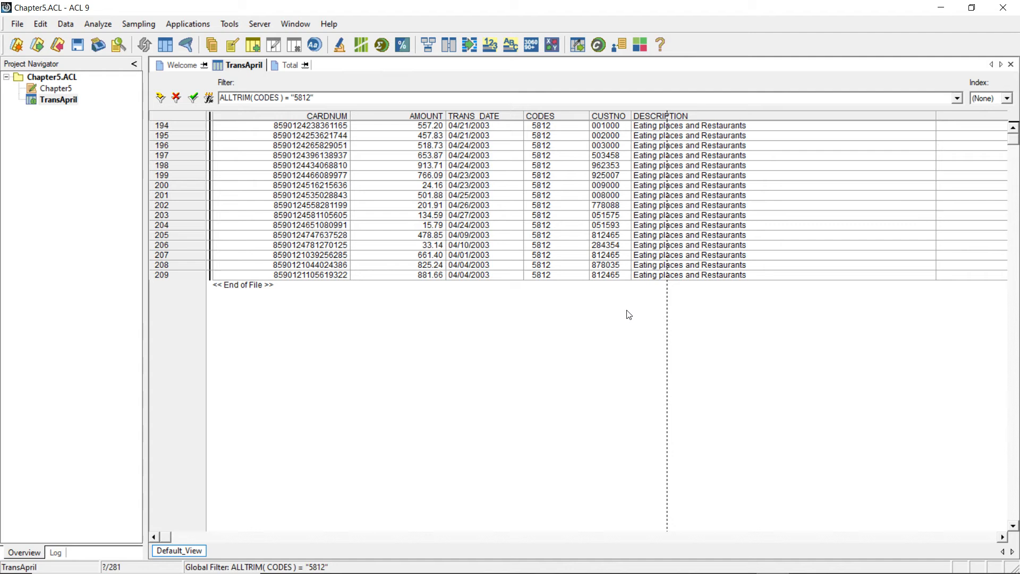
left_click(102, 25)
left_click(128, 51)
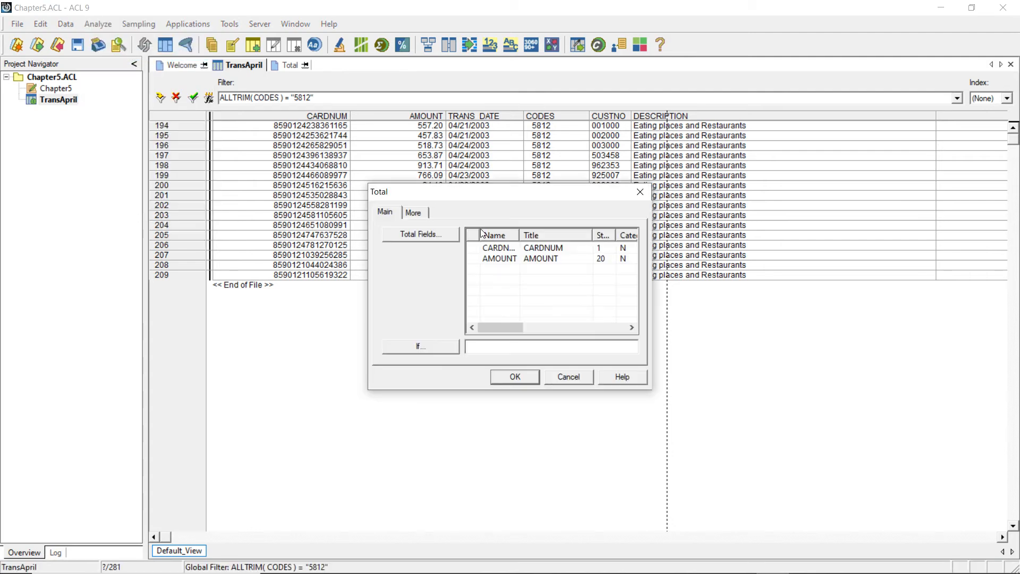
left_click(500, 259)
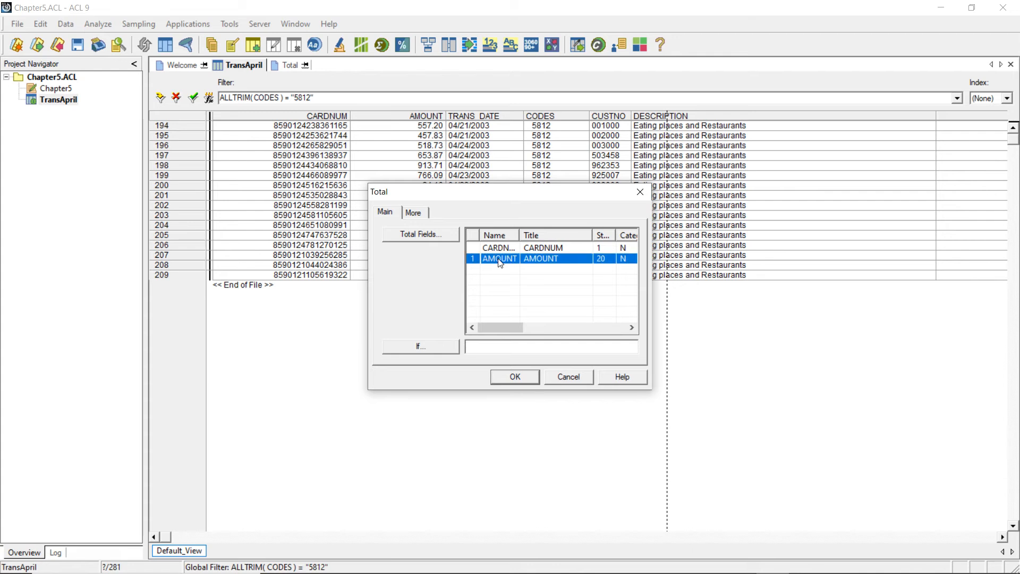
left_click(515, 377)
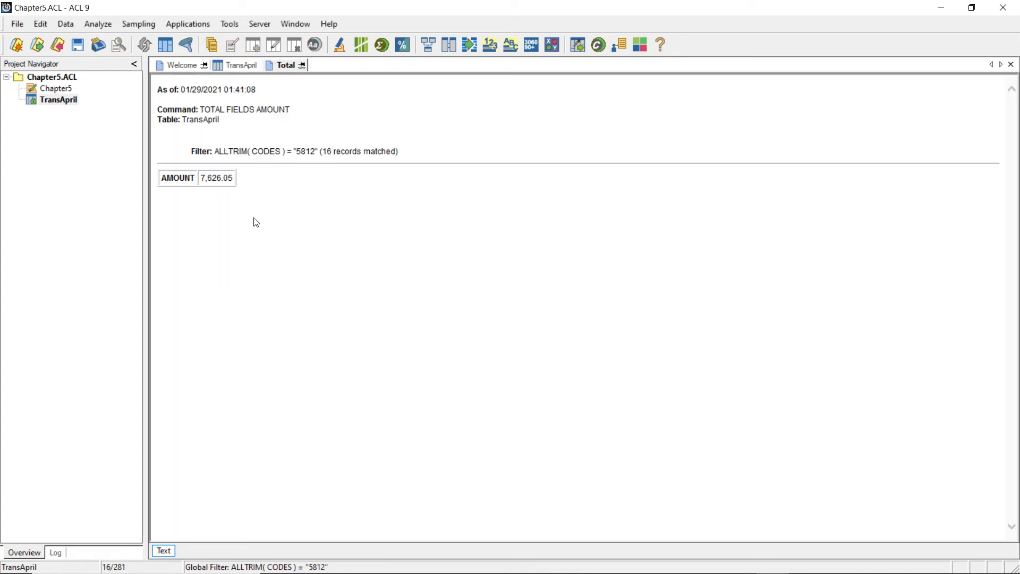
left_click_drag(233, 178, 200, 178)
- Change the TransApril filter to ALLTRIM(CODES) = "5814", apply it, and check the record descriptions
left_click(240, 66)
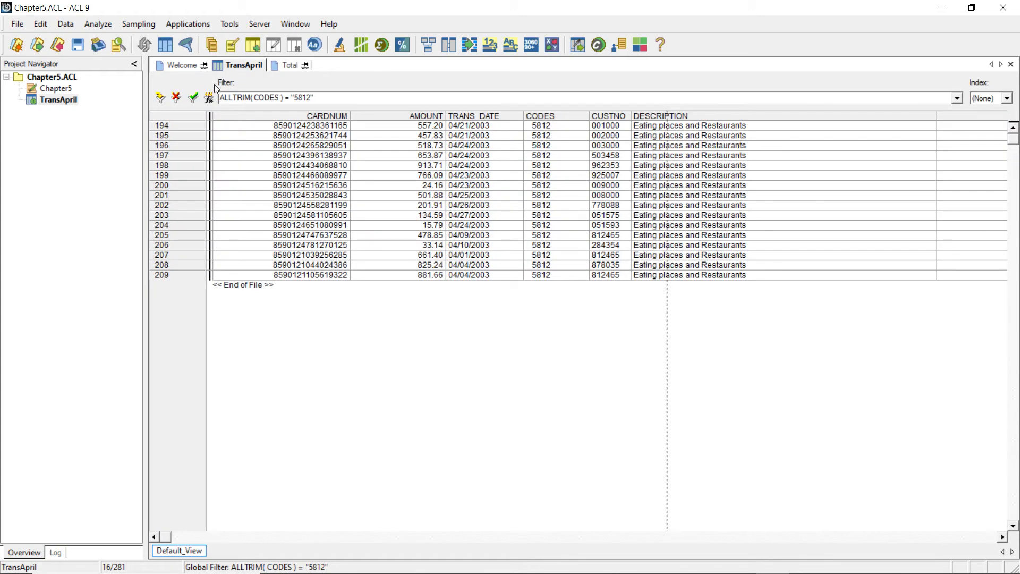
left_click(311, 98)
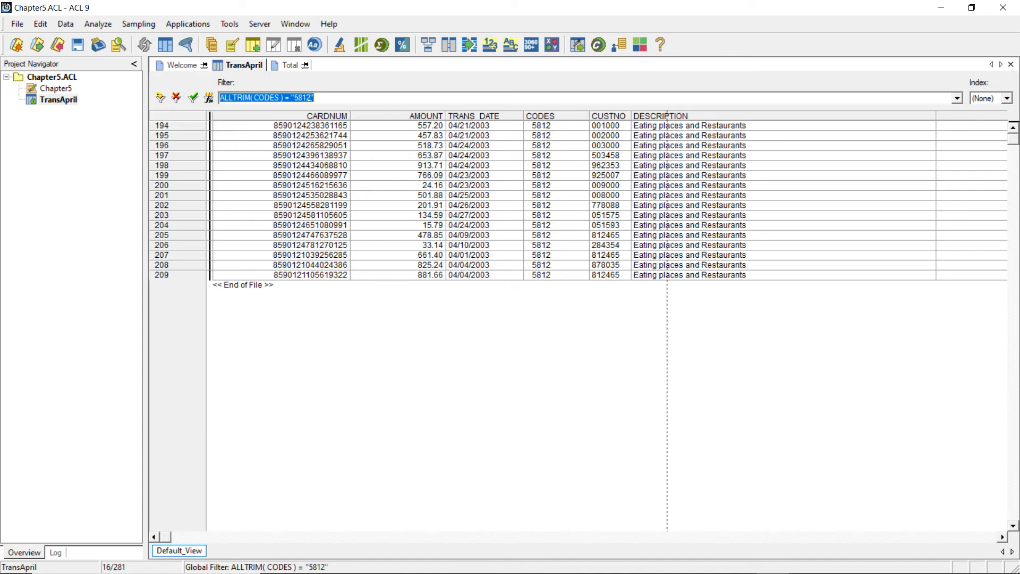
left_click(209, 97)
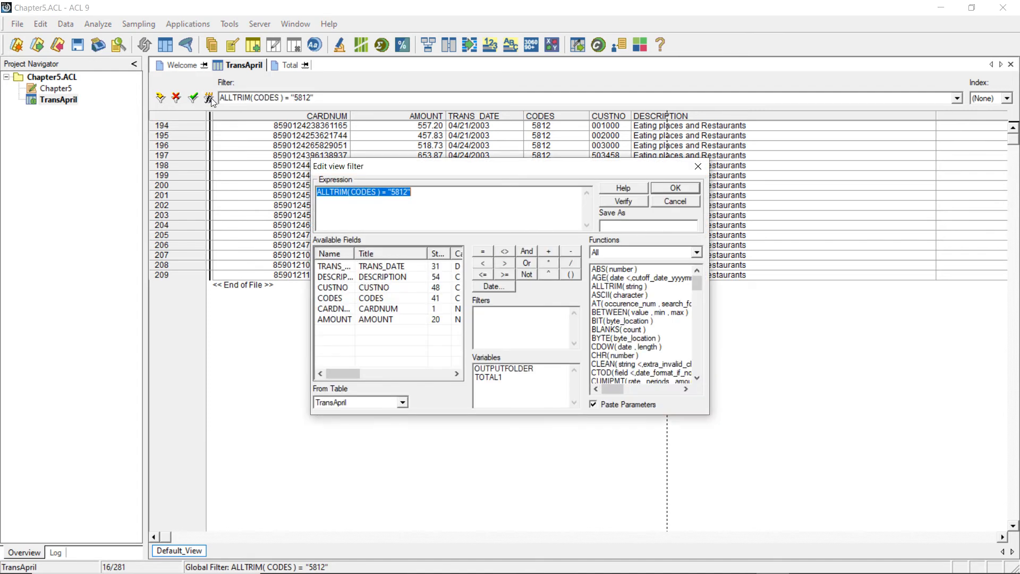
left_click(695, 171)
left_click(310, 98)
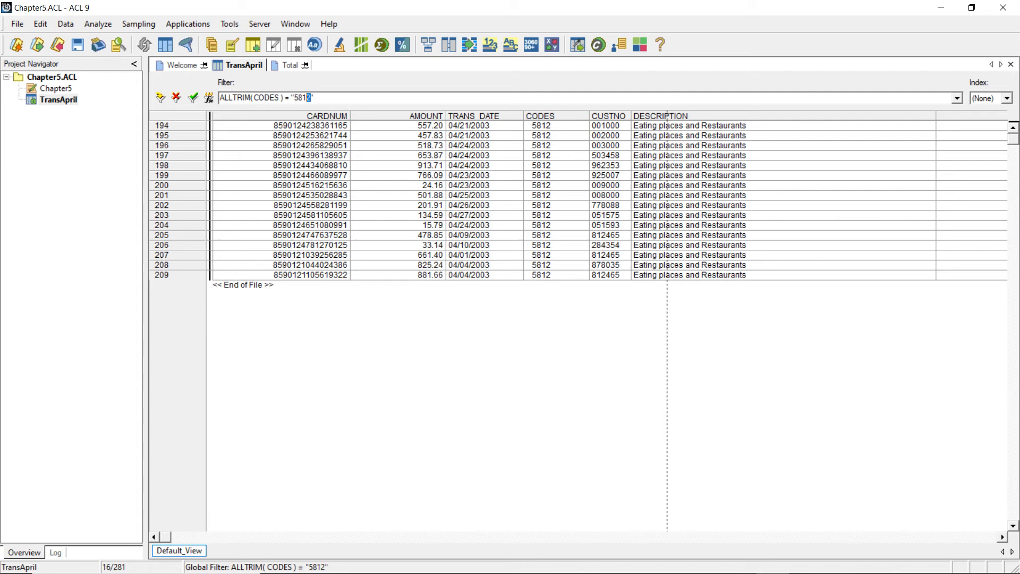
type("4")
key("Return")
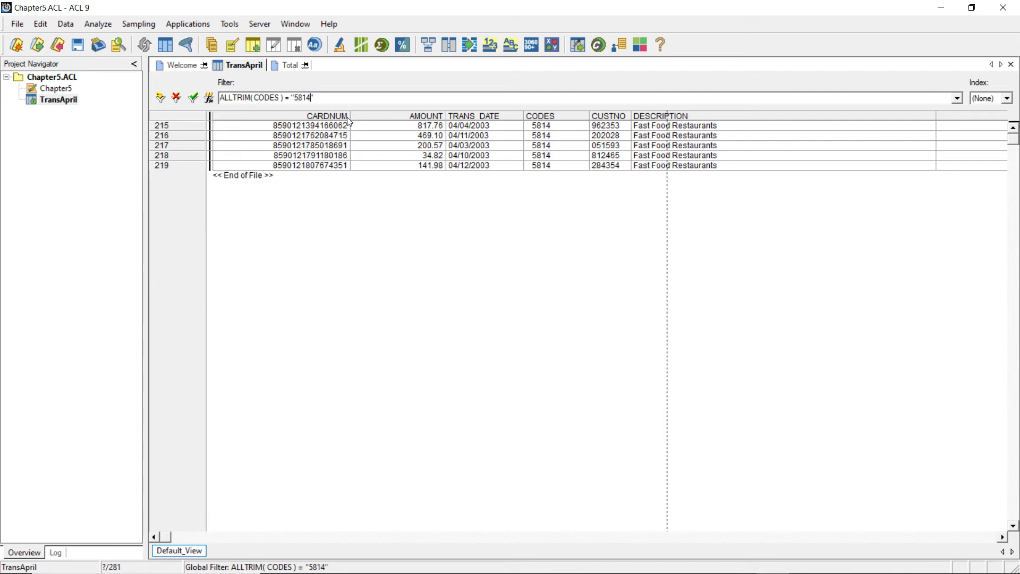
left_click(667, 119)
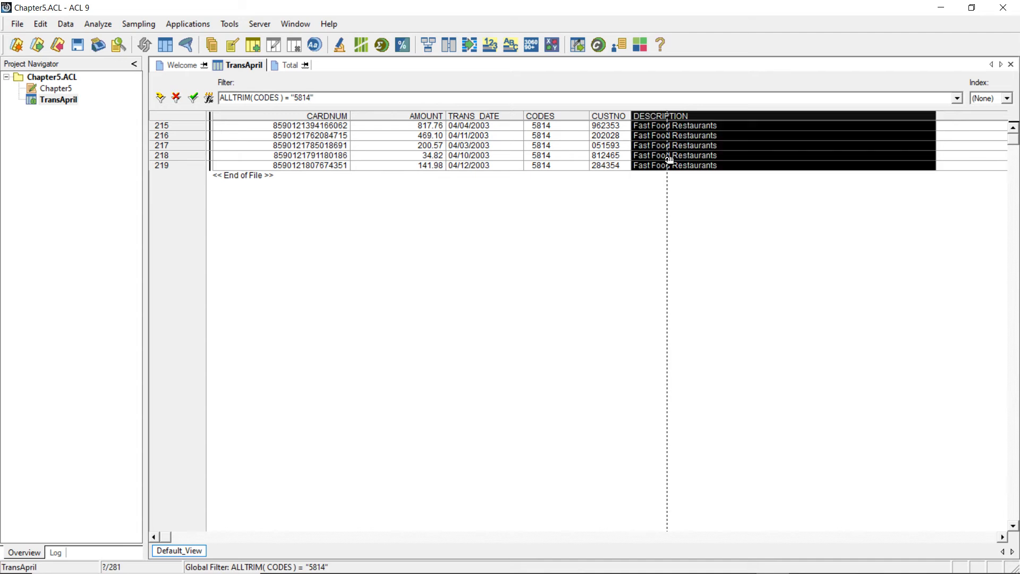
left_click(690, 205)
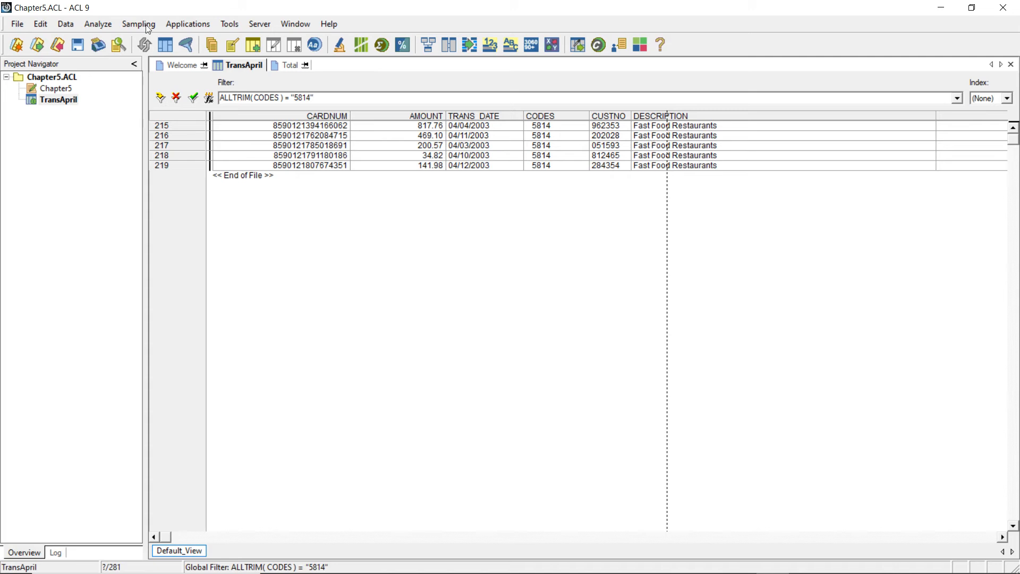
- Total the AMOUNT field of the filtered fast food restaurants records, leaving the If condition empty
left_click(100, 26)
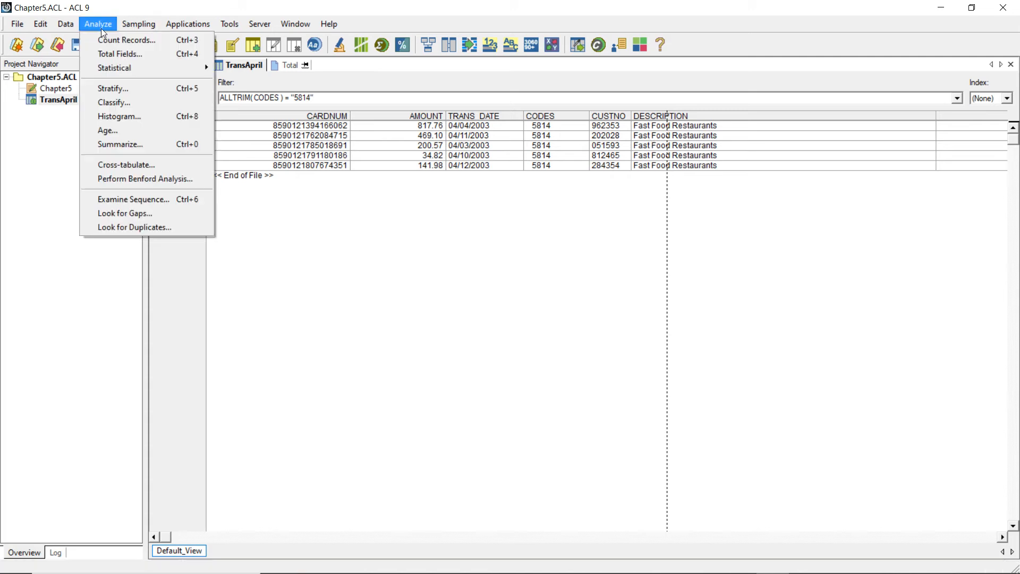
left_click(117, 54)
left_click(500, 258)
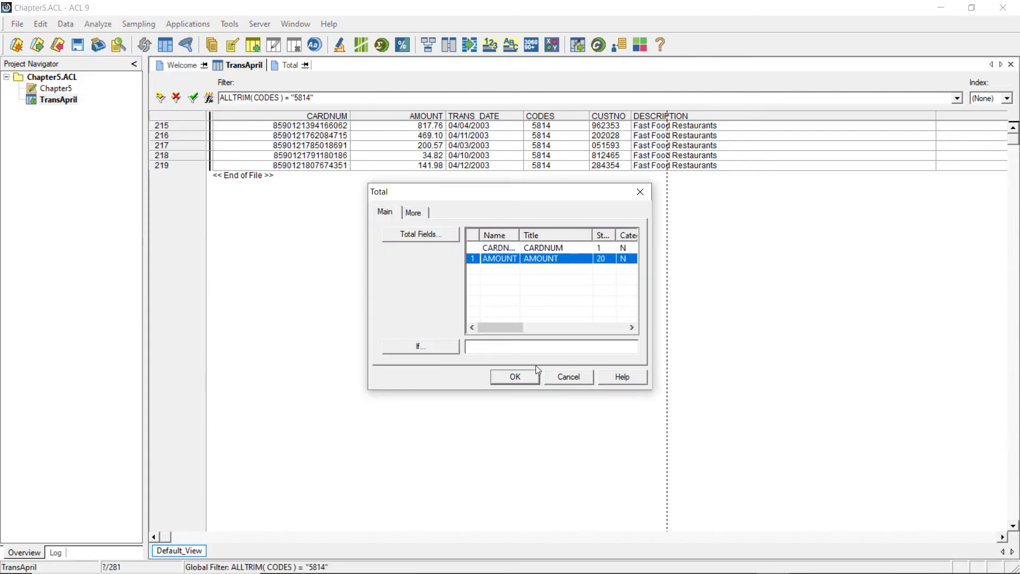
left_click(534, 382)
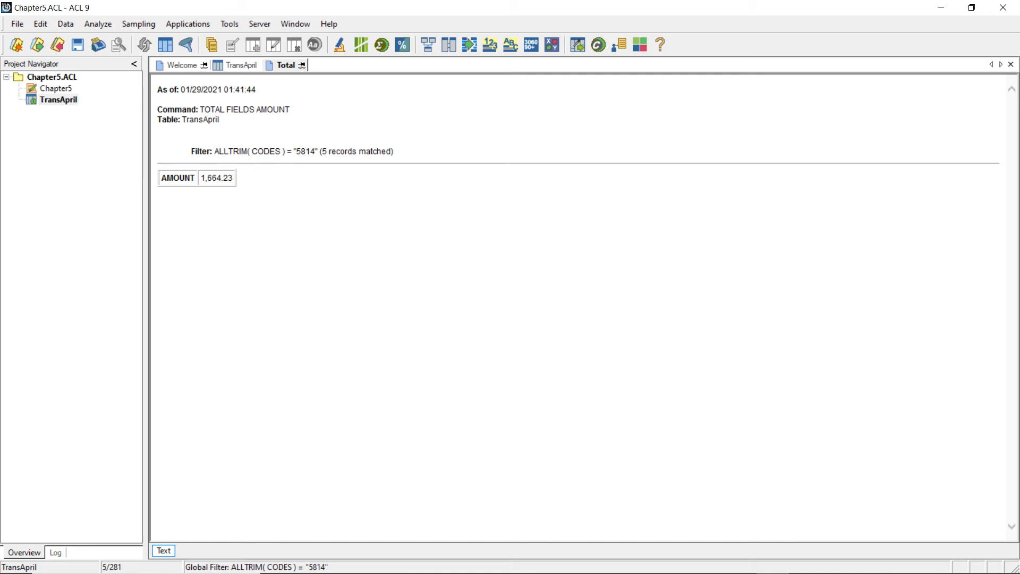
double_click(218, 178)
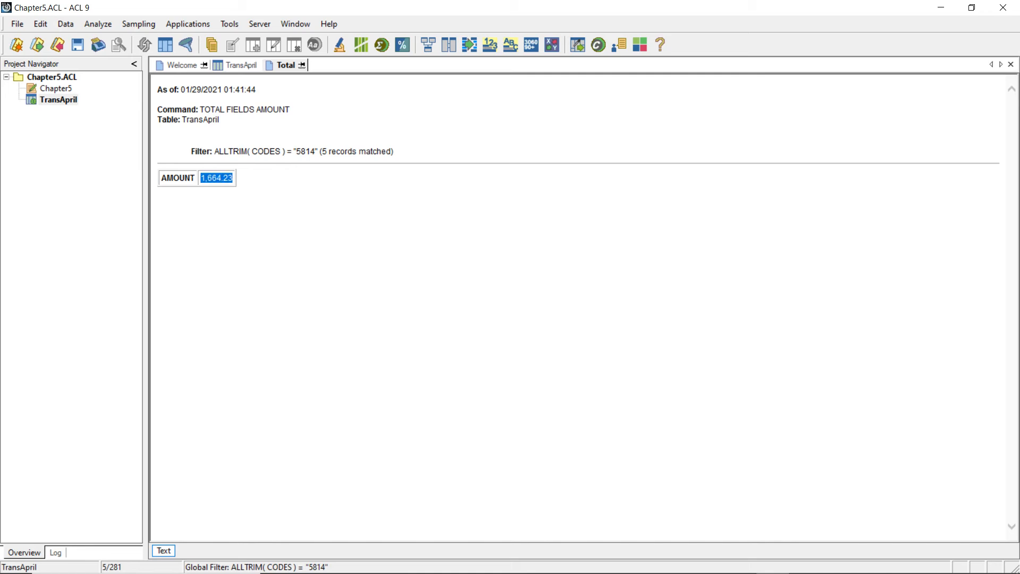
left_click(267, 201)
- Extend the TransApril view filter expression with OR ALLTRIM(CODES) = "5811" after the existing "5814" condition
left_click(224, 65)
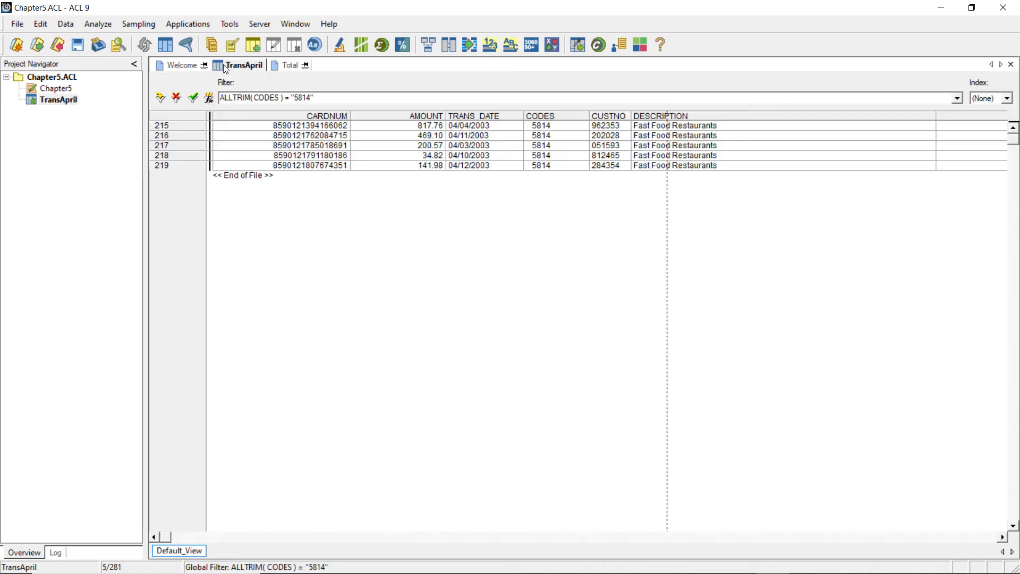
left_click(211, 98)
left_click(457, 198)
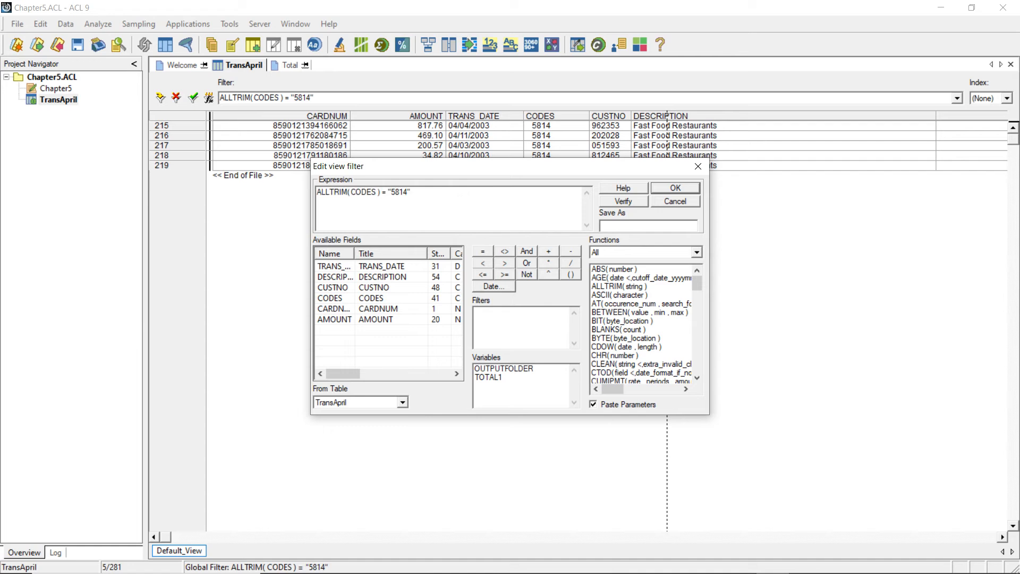
type("or")
key("BackSpace")
key("BackSpace")
type("OR")
key("shift+Left")
key("shift+Left")
key("shift+Left")
key("shift+Left")
key("shift+Left")
key("shift+Left")
key("shift+Left")
key("shift+Left")
key("shift+Left")
key("shift+Left")
key("shift+Left")
key("shift+Left")
key("shift+Left")
key("shift+Left")
key("shift+Left")
key("shift+Left")
key("shift+Left")
key("shift+Left")
key("shift+Left")
key("shift+Left")
key("ctrl+c")
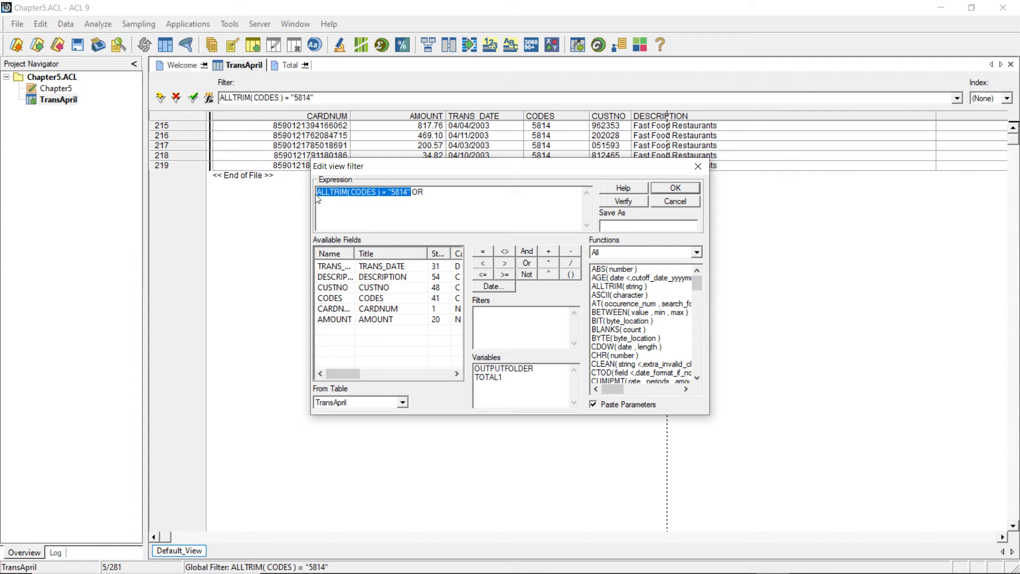
left_click(471, 191)
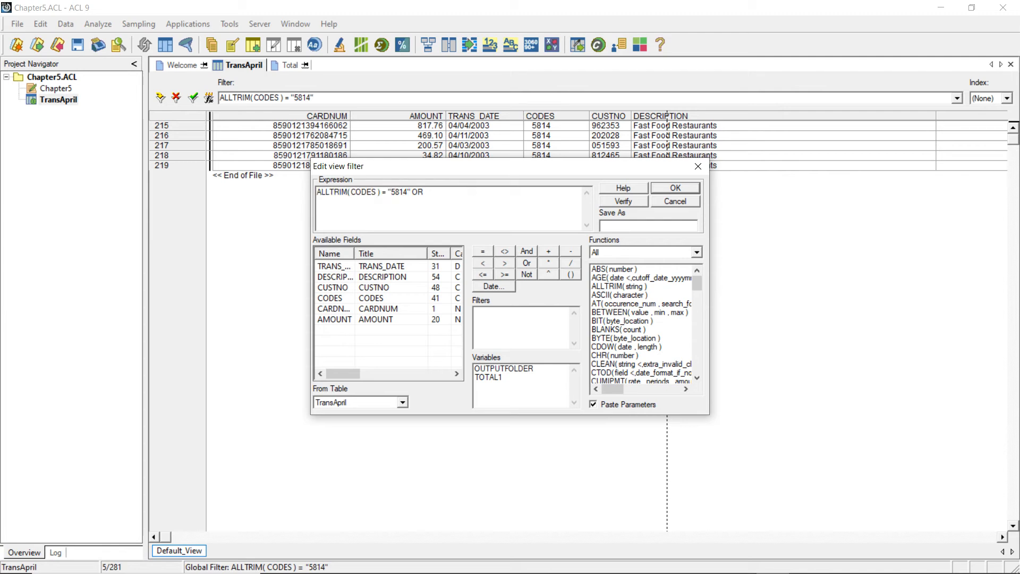
key("ctrl+v")
key("BackSpace")
type("1\"")
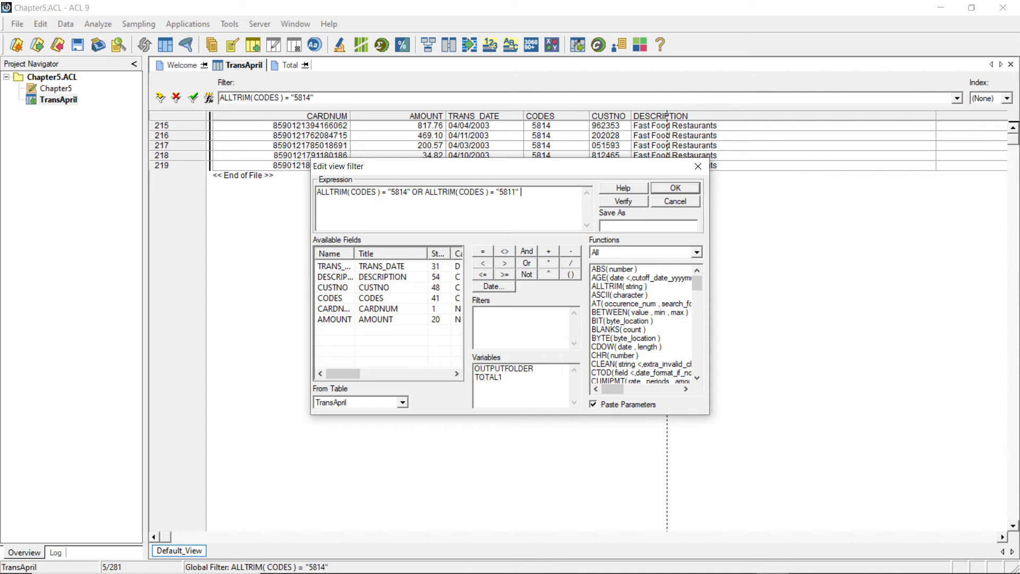
type(" OR")
- Add OR ALLTRIM(CODES) = "5812" to the filter expression, verify it and apply it to the TransApril view
key("ctrl+v")
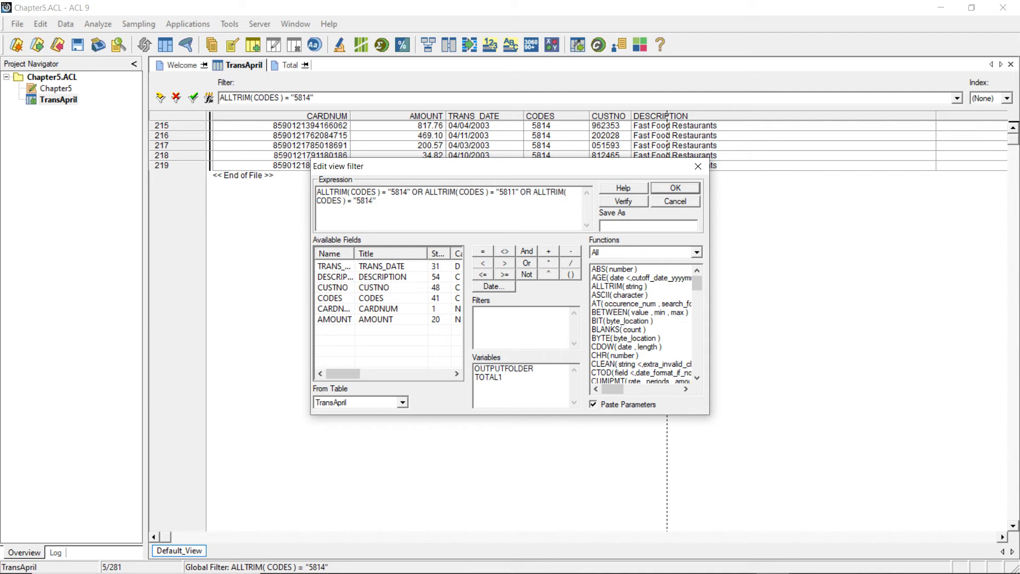
key("BackSpace")
type("2")
left_click(624, 202)
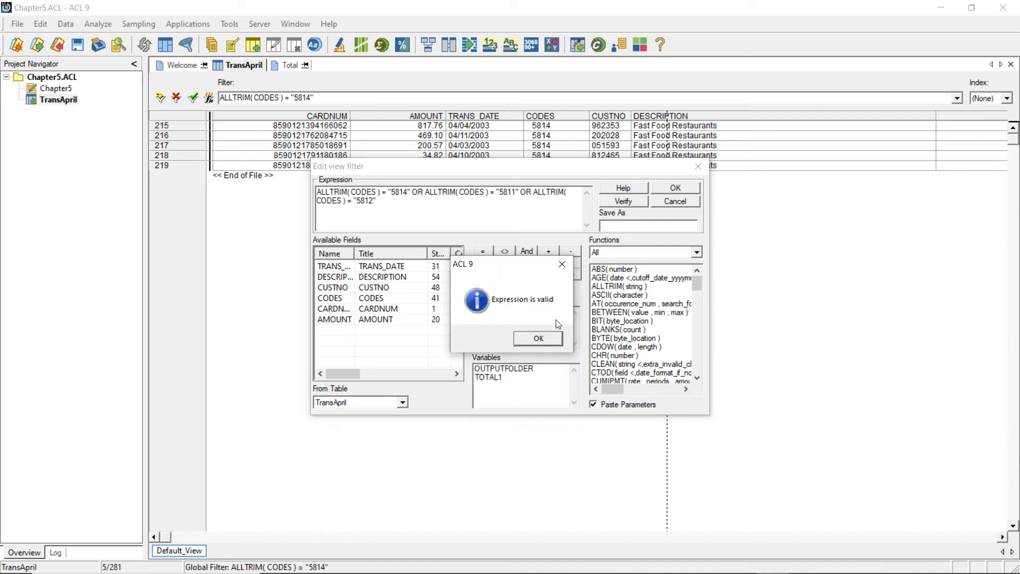
left_click(538, 339)
left_click(669, 188)
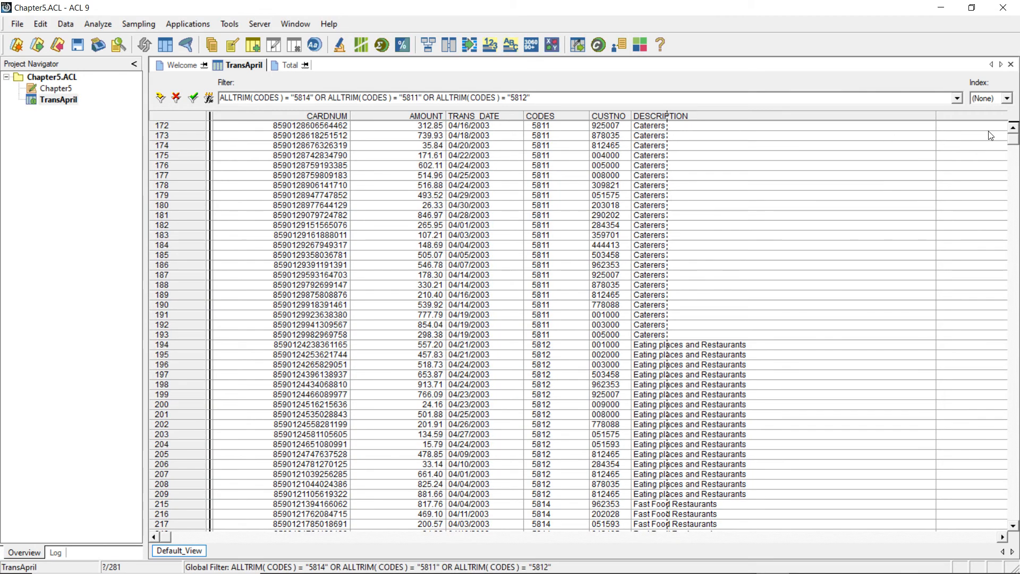
mouse_move(1016, 141)
left_mouse_down()
mouse_move(1015, 445)
mouse_move(1014, 255)
mouse_move(999, 130)
left_mouse_up()
- Total the AMOUNT field of the records matching the combined 5814, 5811 and 5812 filter, leaving the If condition empty
left_click(99, 23)
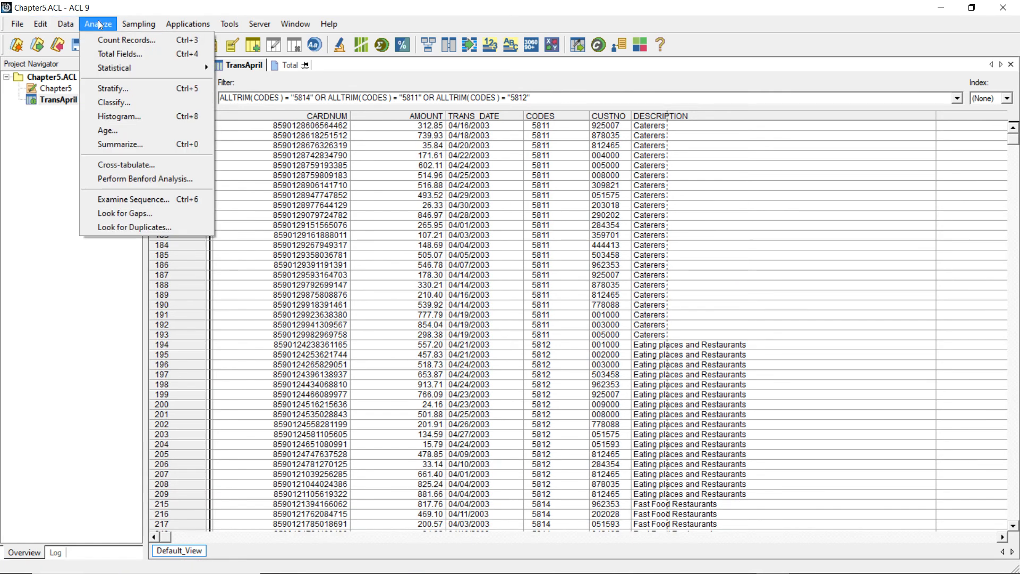
left_click(133, 53)
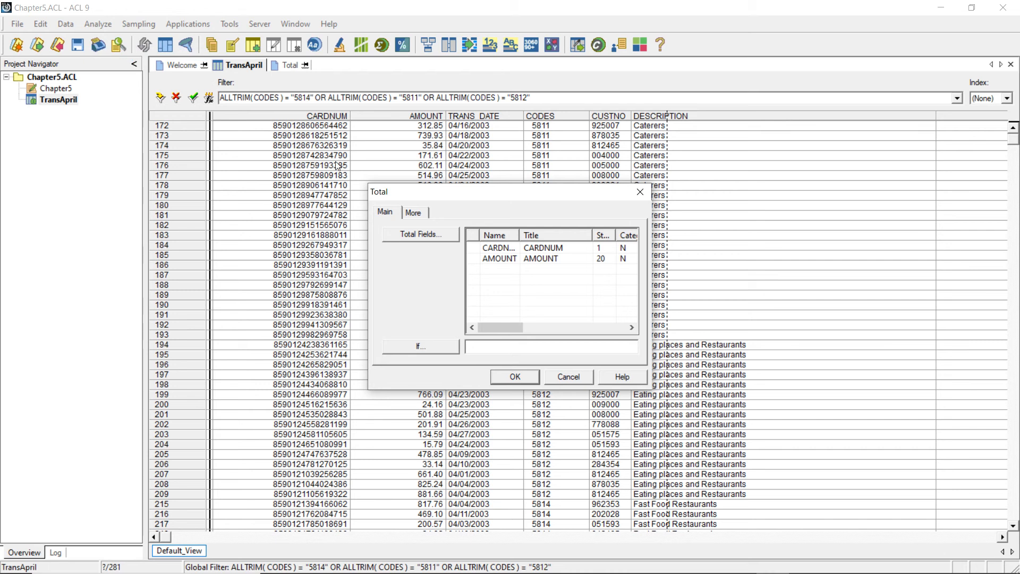
left_click(509, 259)
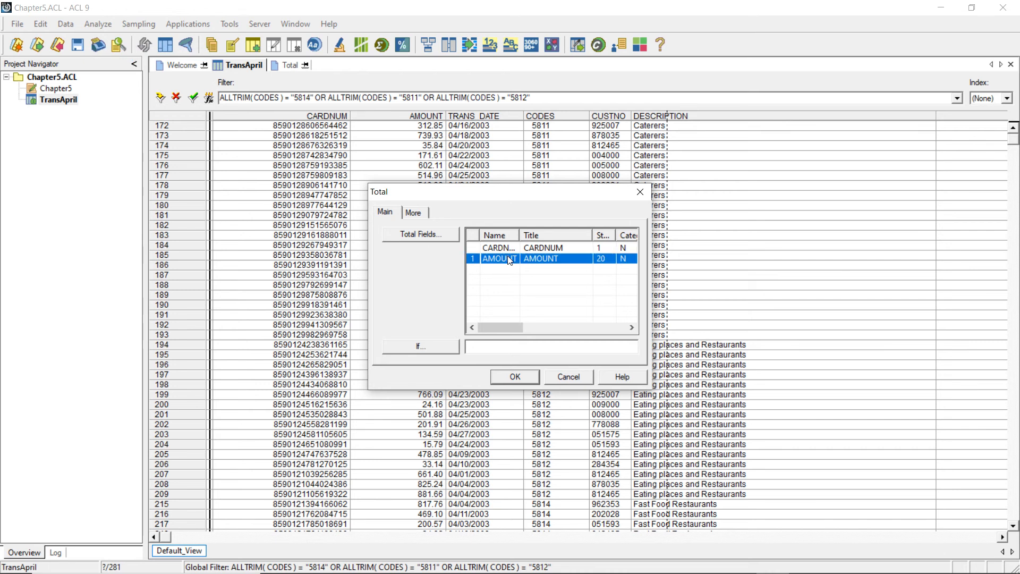
left_click(514, 377)
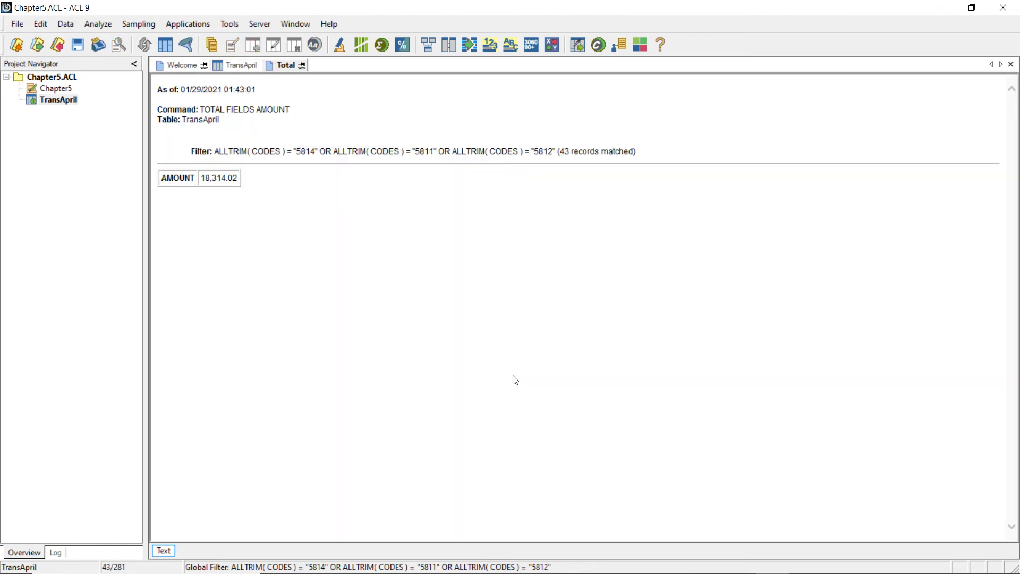
double_click(229, 178)
left_click(228, 197)
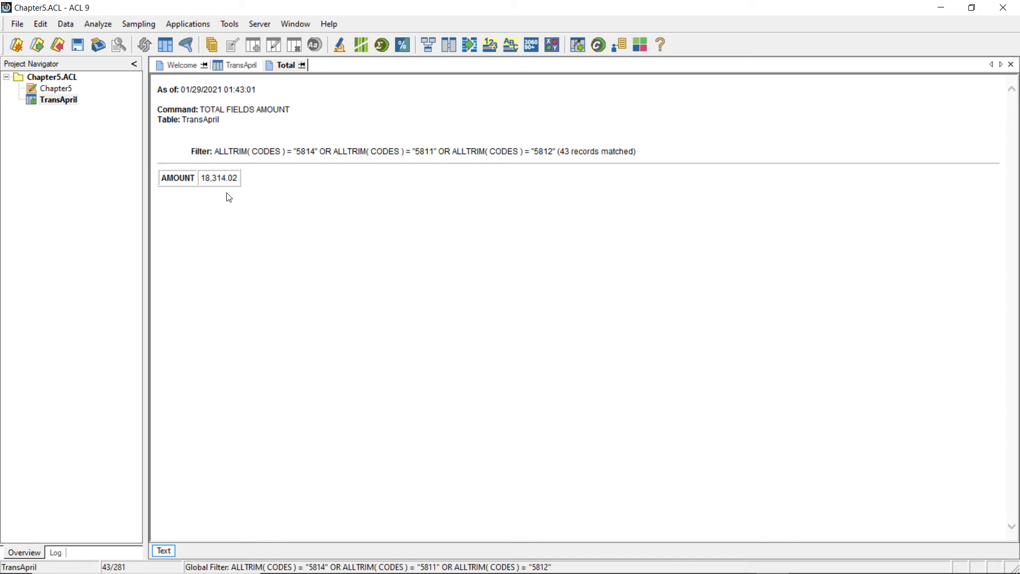
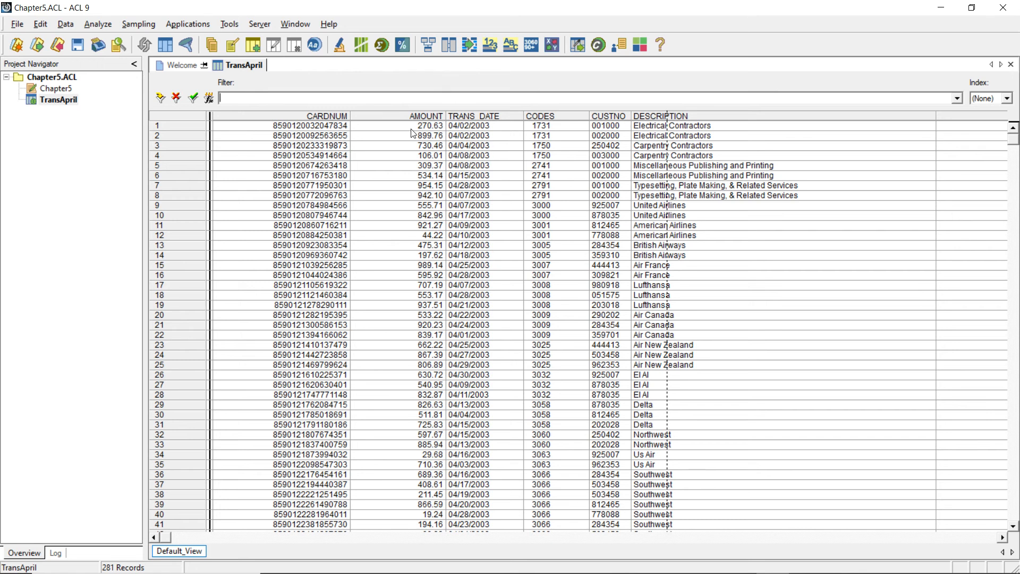
- Start a new TransApril view filter expression with the MATCH function, using "0" as its comparison value
left_click(209, 98)
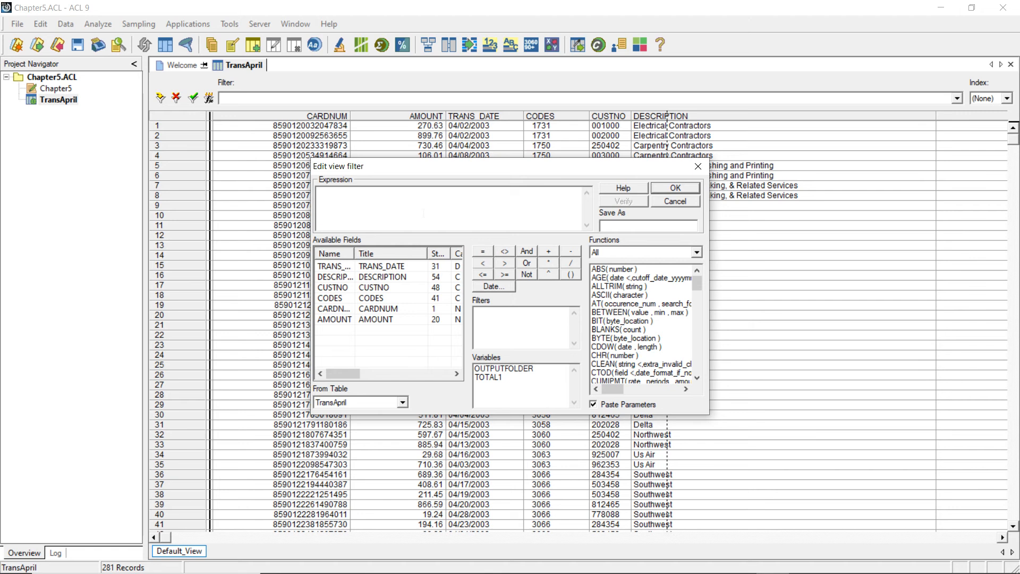
scroll(625, 283, "down", 9)
scroll(624, 283, "down", 3)
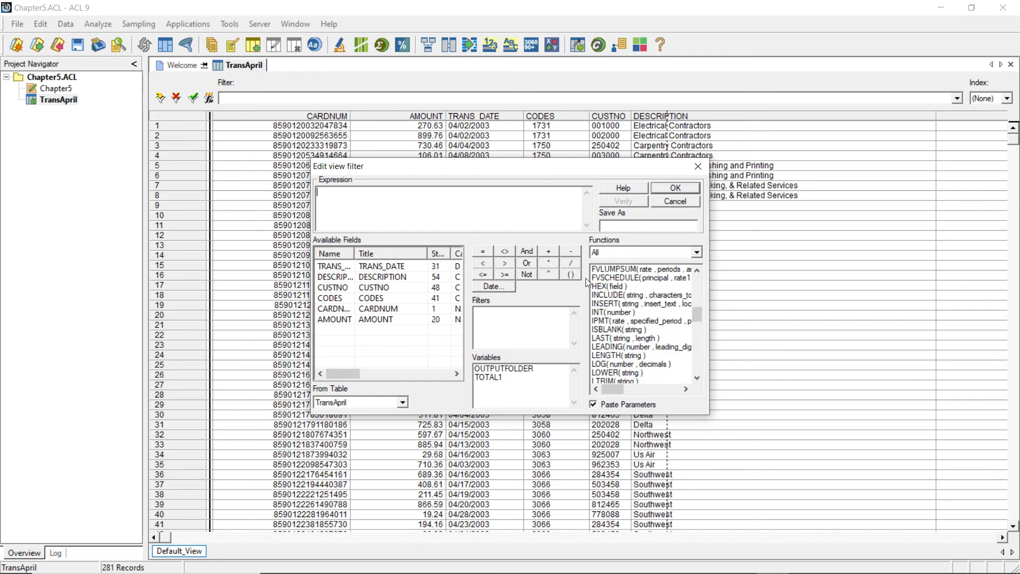
scroll(637, 308, "down", 1)
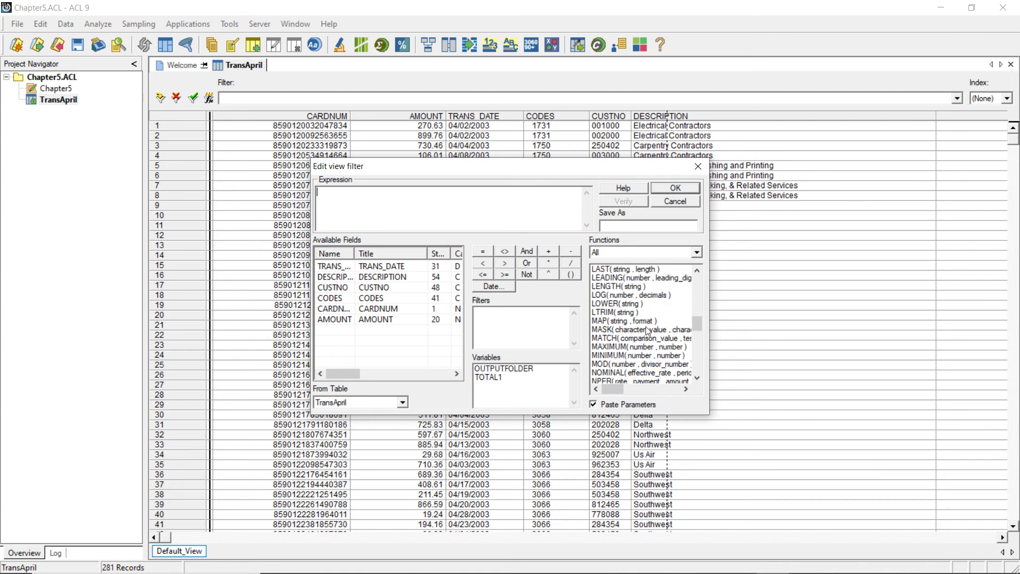
scroll(642, 366, "down", 3)
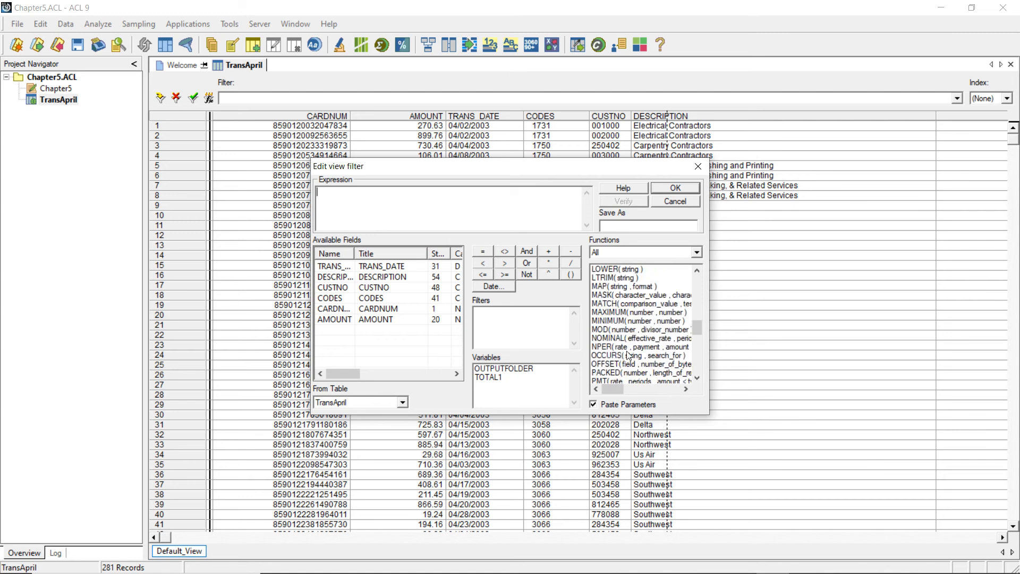
double_click(631, 307)
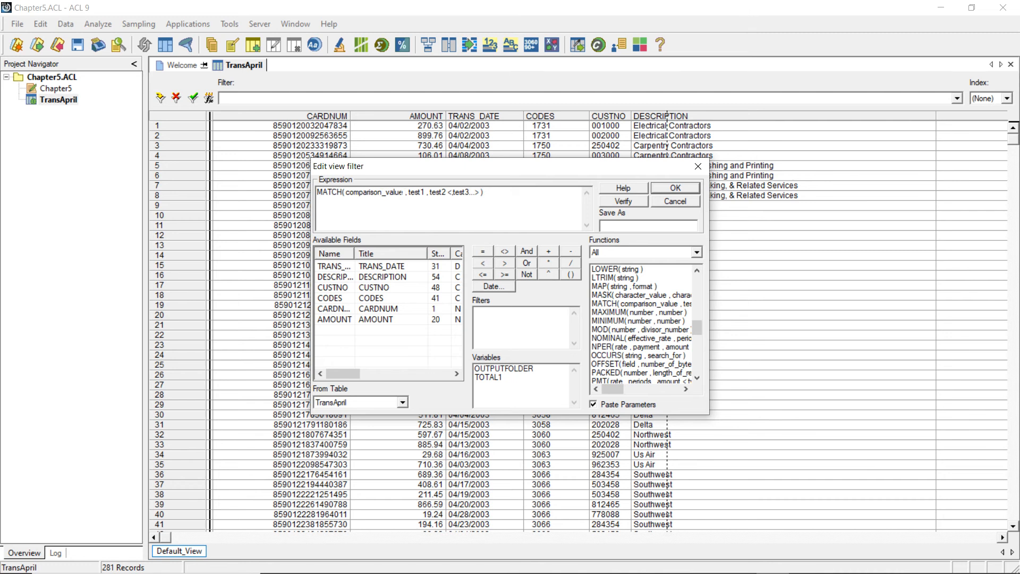
left_click_drag(406, 192, 347, 192)
type("\"0")
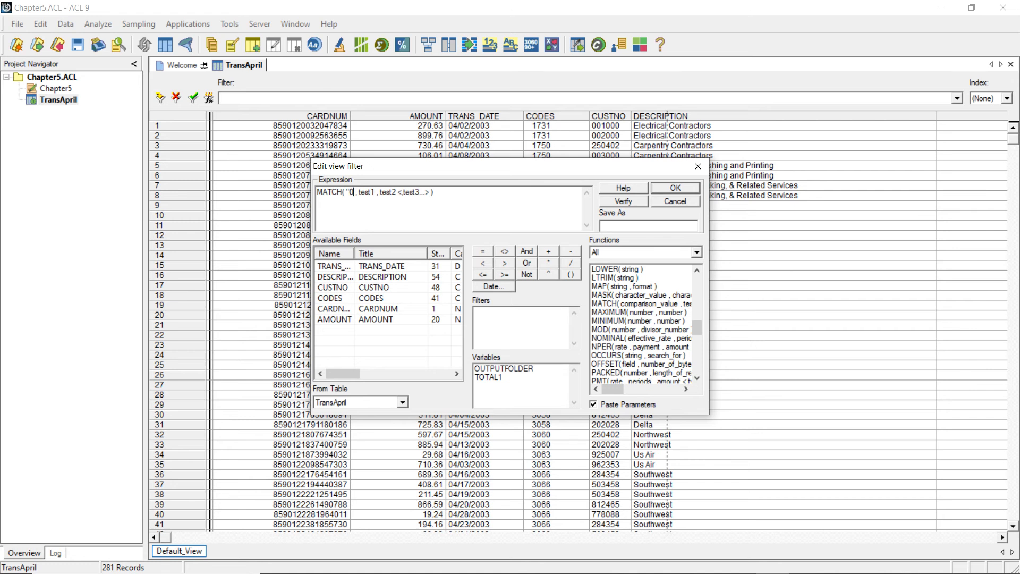
type("\"")
- Replace the test1 argument of the MATCH expression with the SUBSTR function
left_click_drag(379, 193, 363, 192)
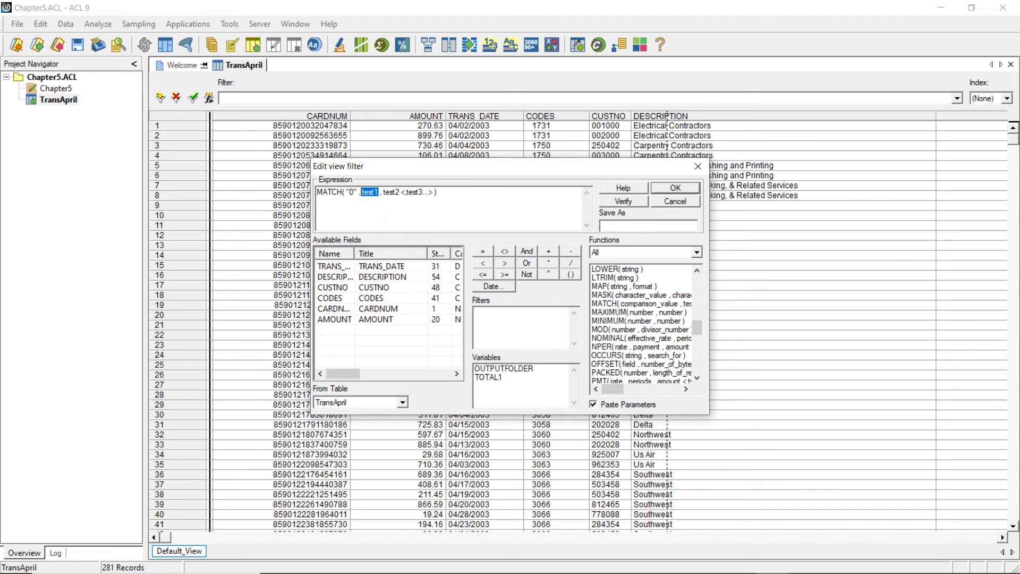
scroll(641, 283, "up", 10)
scroll(642, 283, "down", 12)
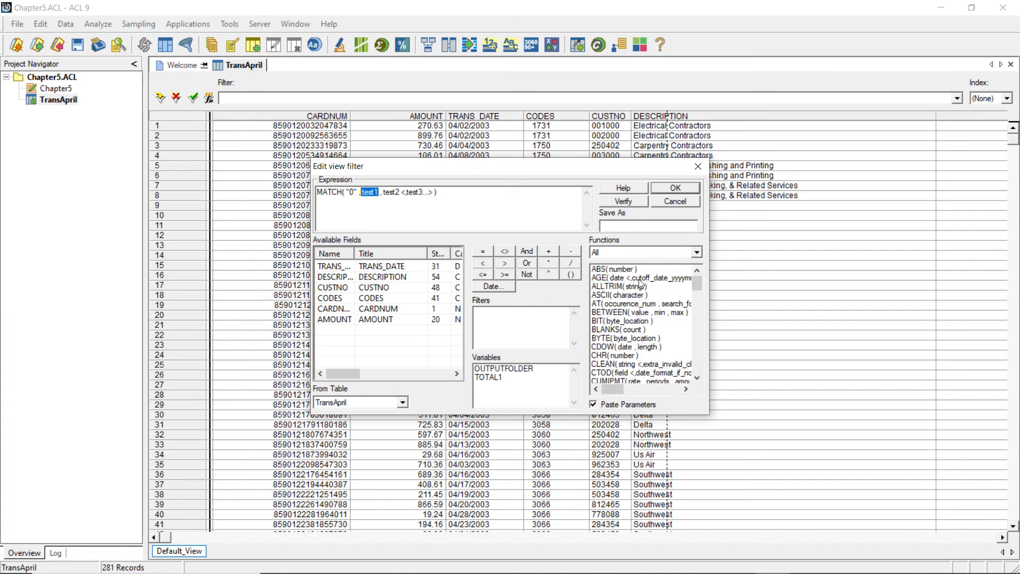
scroll(623, 321, "down", 4)
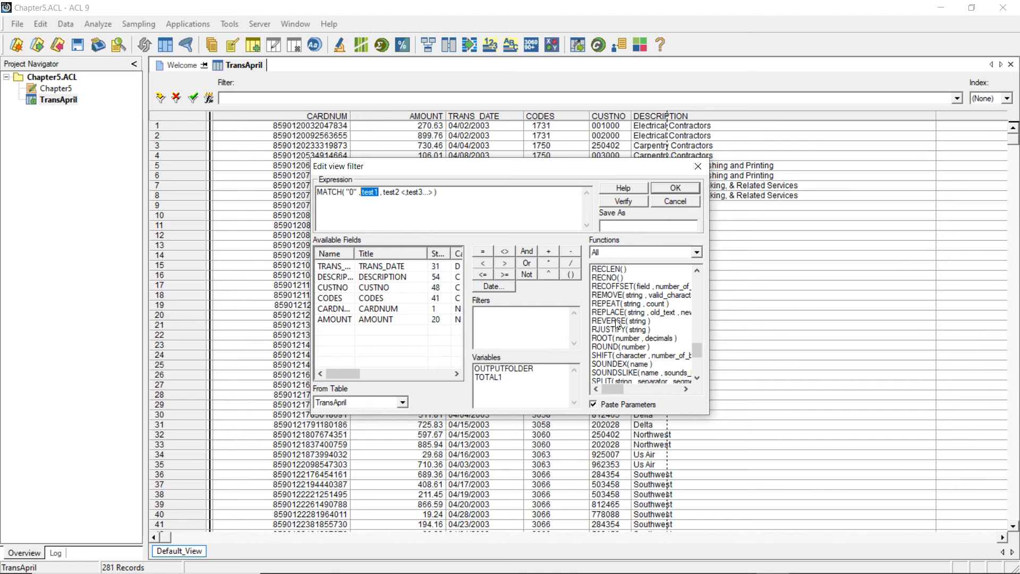
scroll(642, 337, "down", 2)
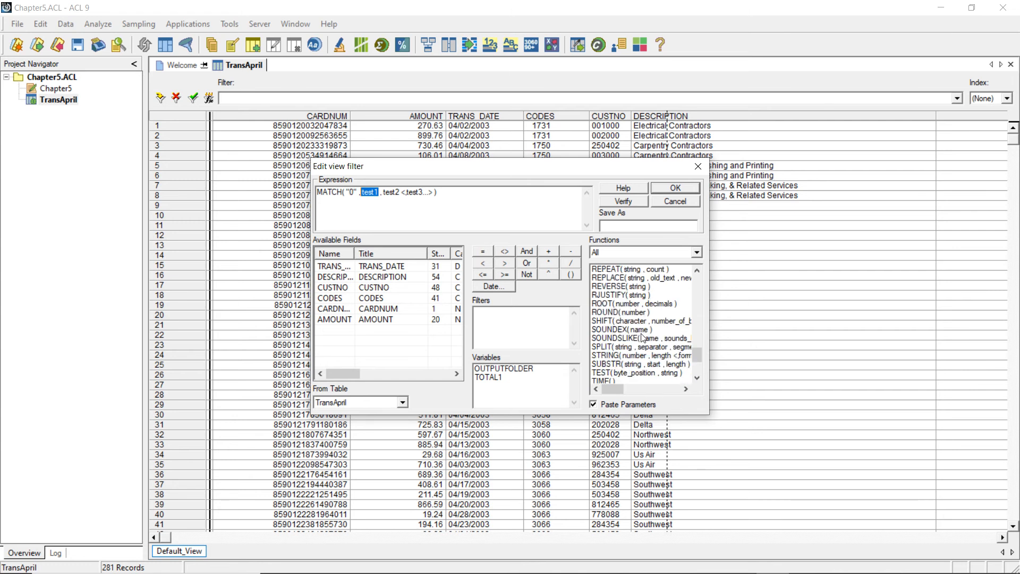
double_click(635, 365)
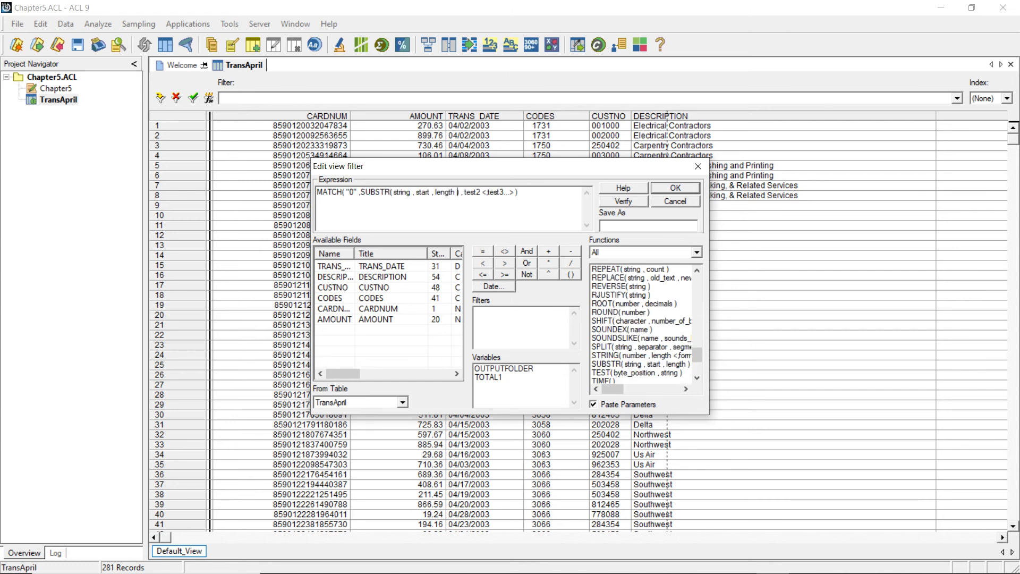
- Replace the string argument of SUBSTR with ALLTRIM(CUSTNO)
double_click(396, 192)
scroll(622, 296, "up", 4)
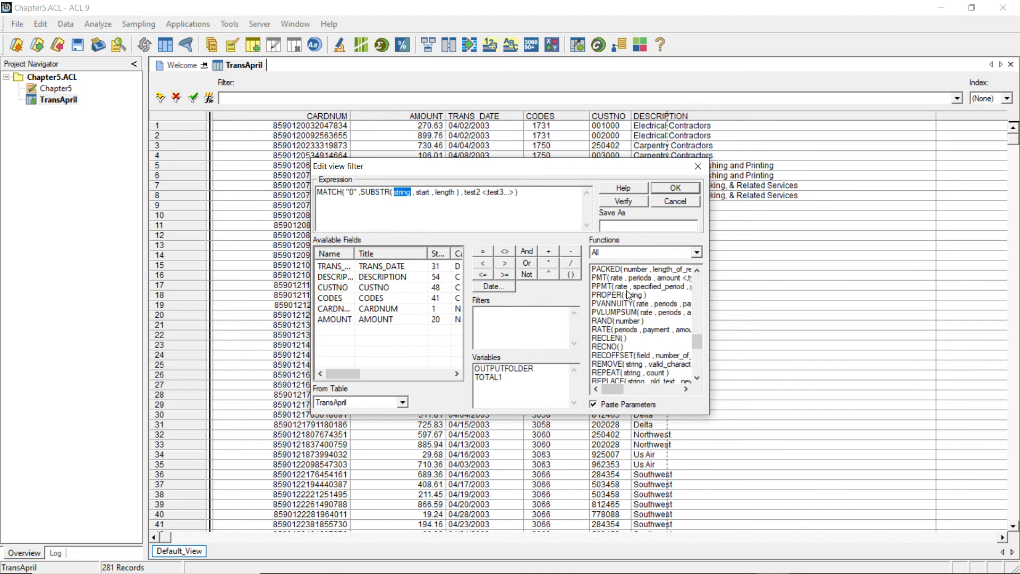
scroll(627, 295, "up", 20)
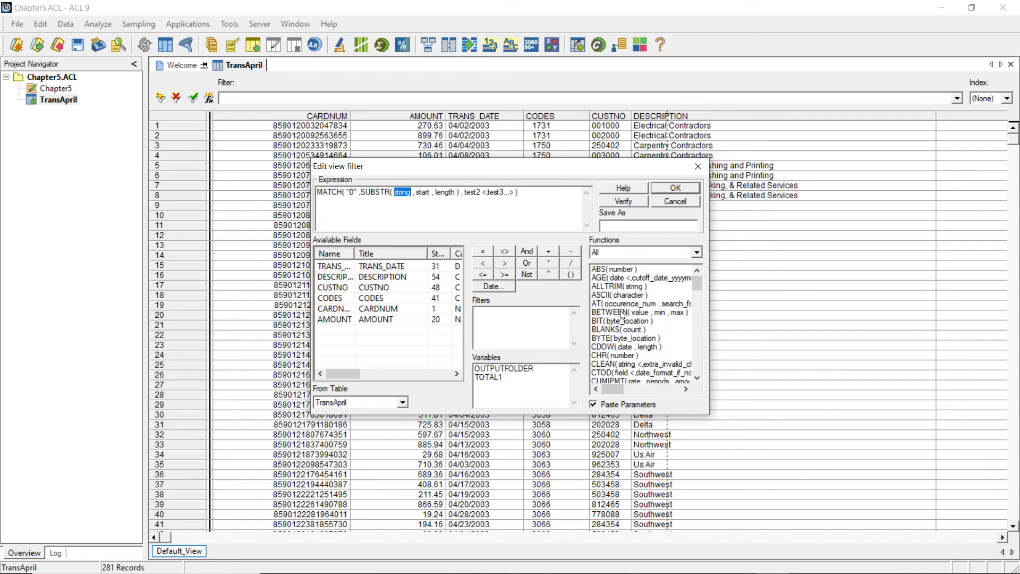
double_click(616, 286)
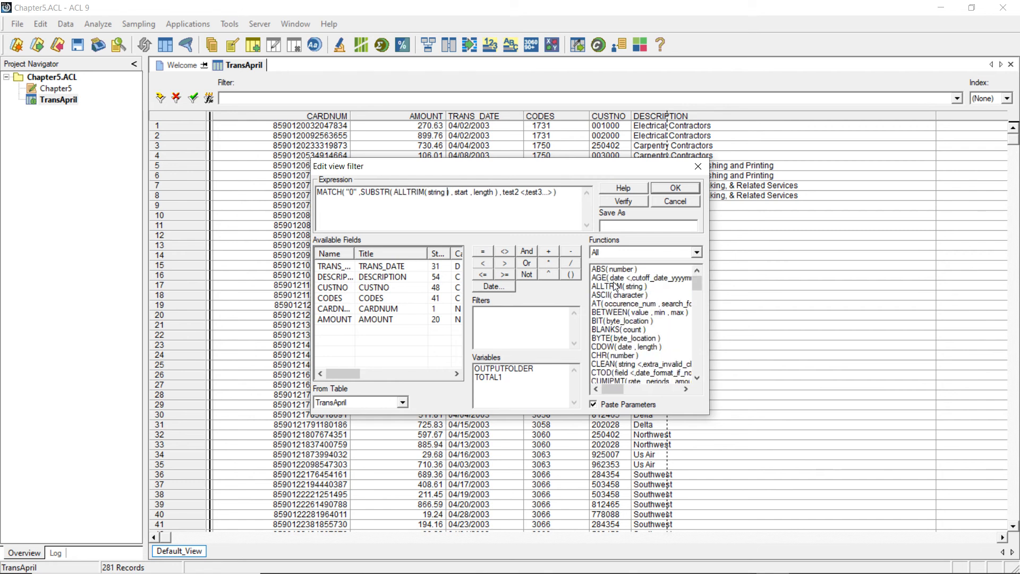
left_click_drag(447, 192, 426, 192)
left_click(331, 287)
double_click(331, 287)
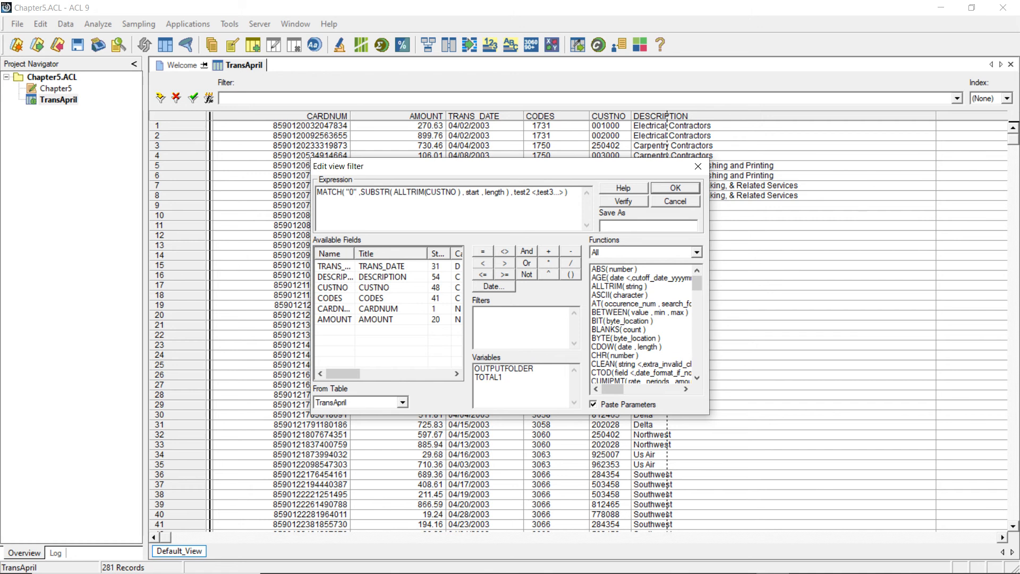
- Set both the start and length arguments of SUBSTR to 1 and remove the unused test2 and test3 placeholders from MATCH
left_click_drag(481, 192, 467, 192)
type("1")
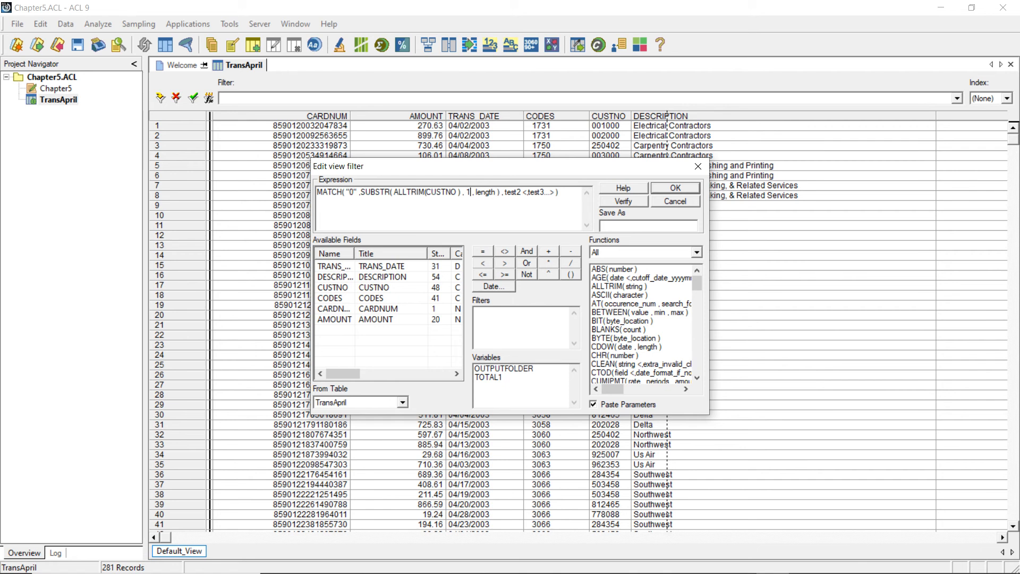
left_click_drag(497, 192, 474, 192)
type("1")
left_click_drag(539, 192, 486, 192)
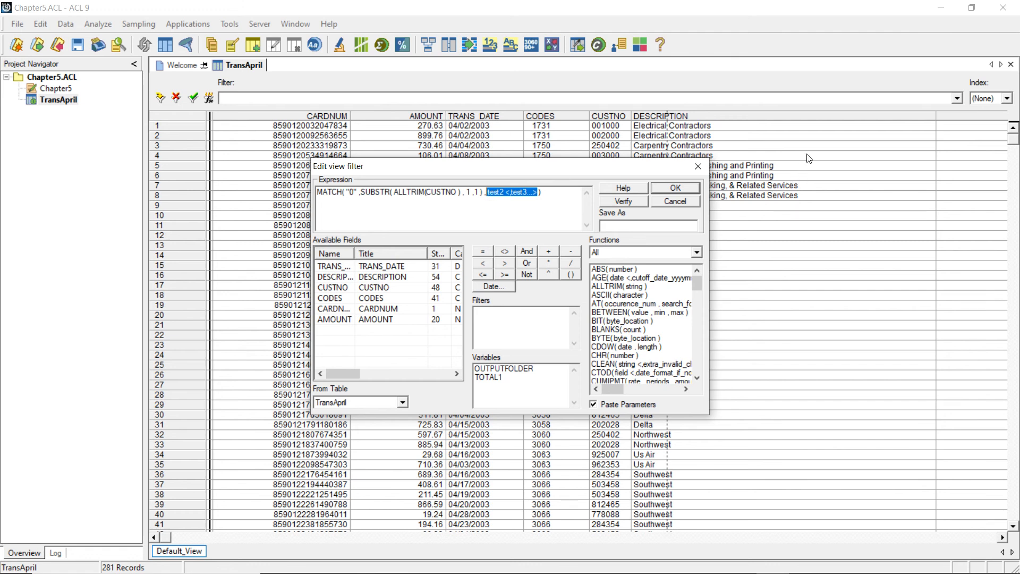
key("BackSpace")
key("BackSpace")
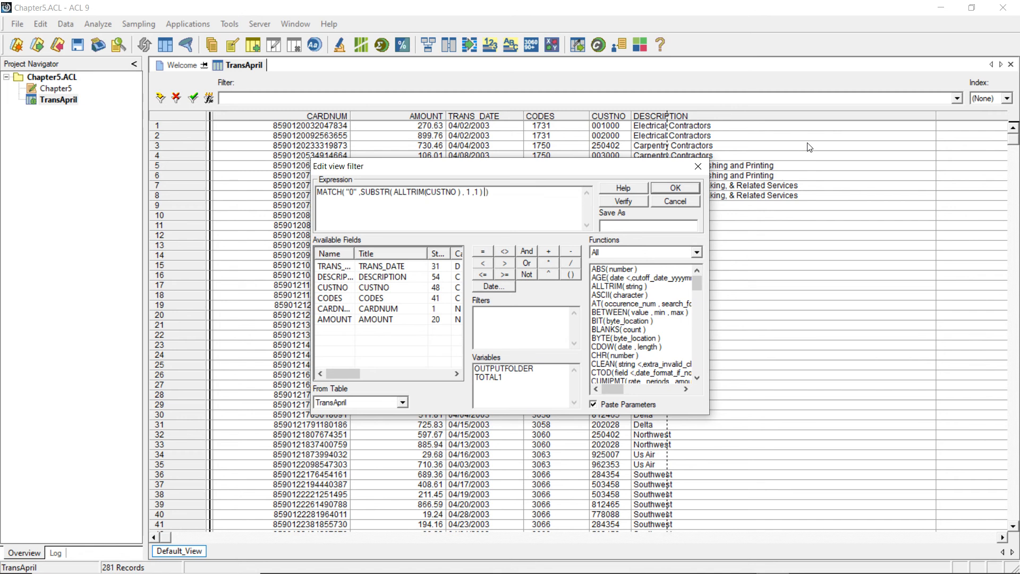
- Verify the MATCH expression and apply it as the TransApril view filter
left_click(620, 200)
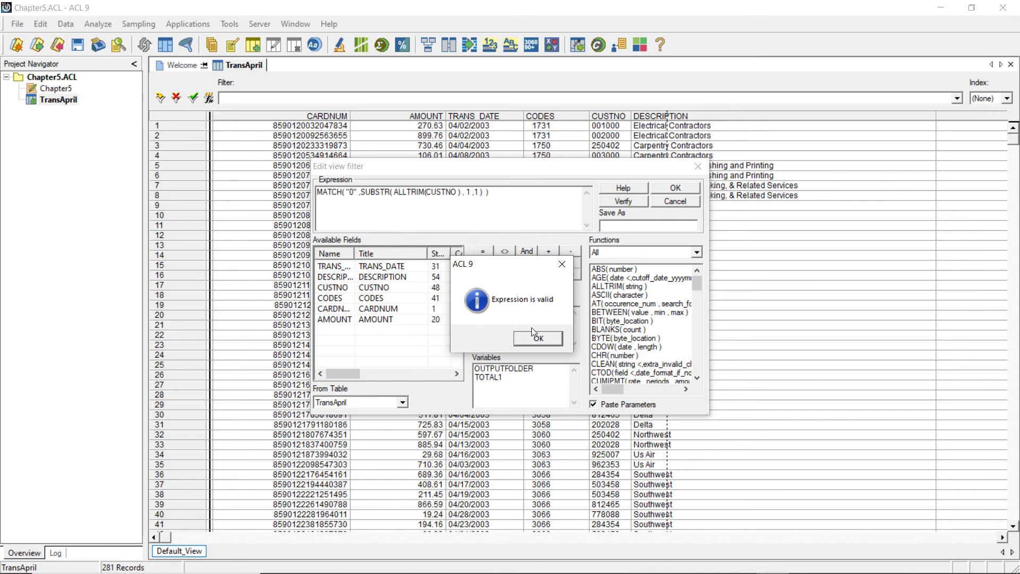
left_click(539, 339)
left_click(682, 188)
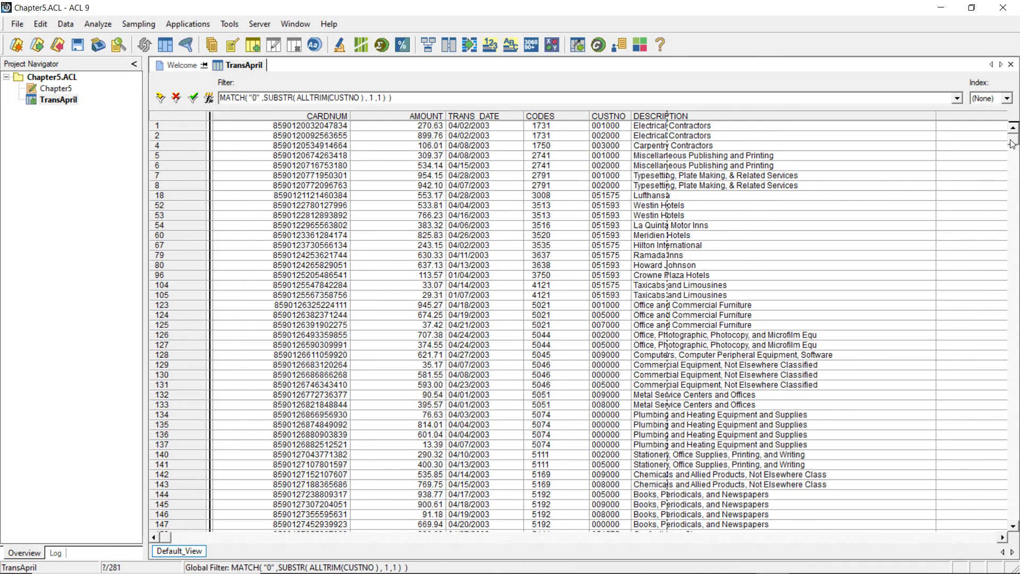
mouse_move(1011, 143)
left_mouse_down()
mouse_move(1013, 430)
mouse_move(1012, 135)
left_mouse_up()
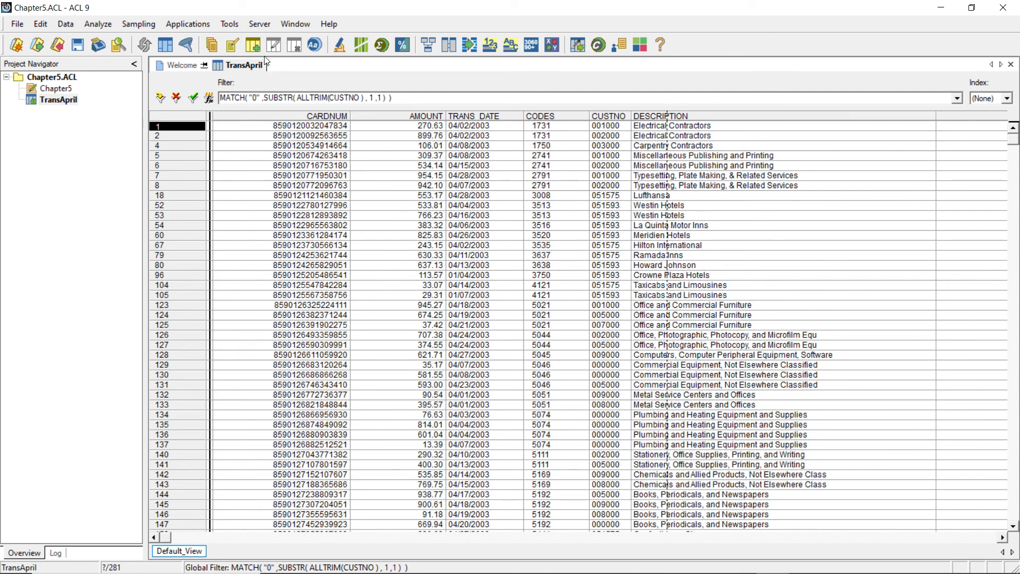
- Total the AMOUNT field of the records whose customer number begins with 0, leaving the If condition empty
left_click(105, 26)
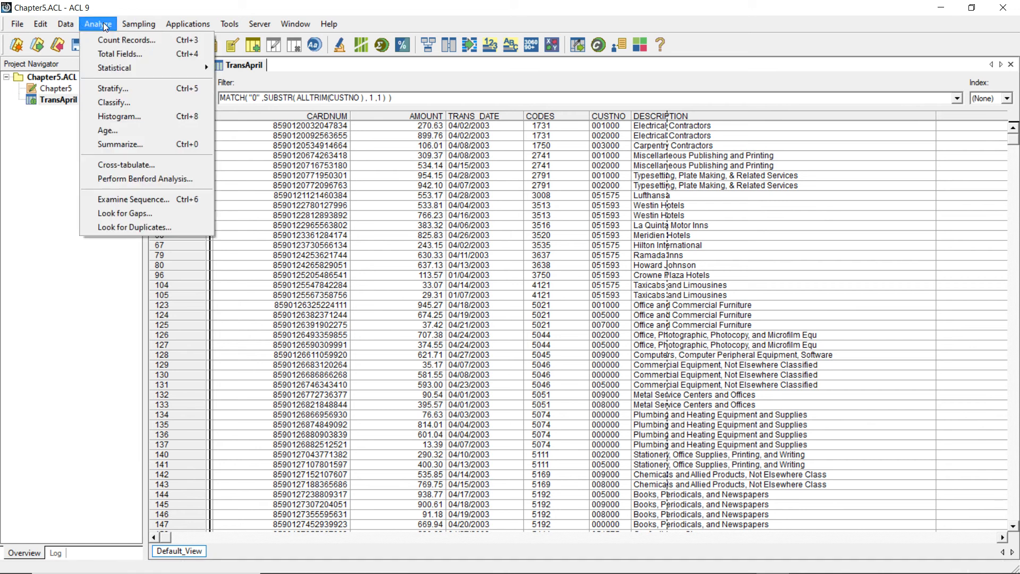
left_click(128, 53)
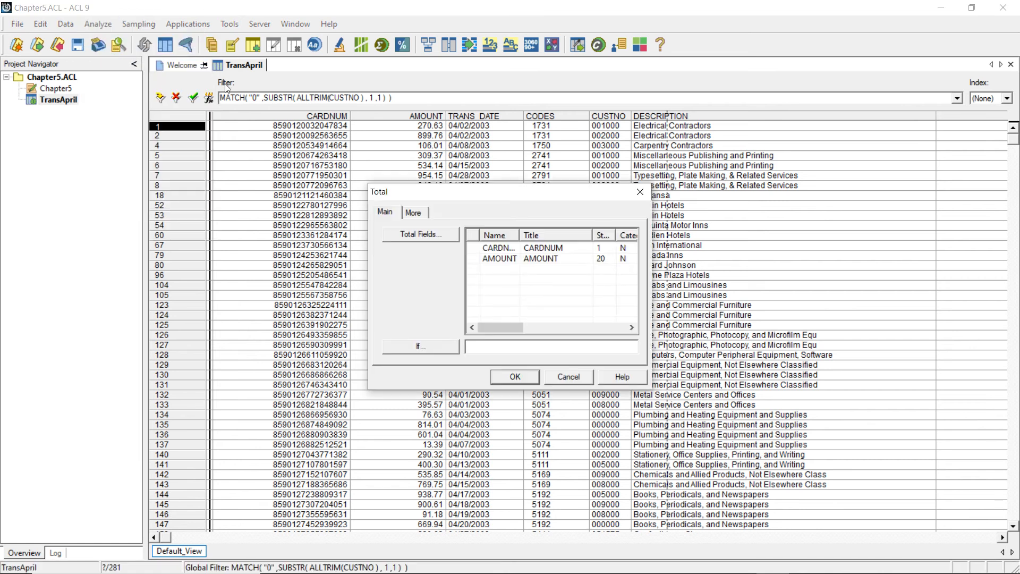
left_click(488, 257)
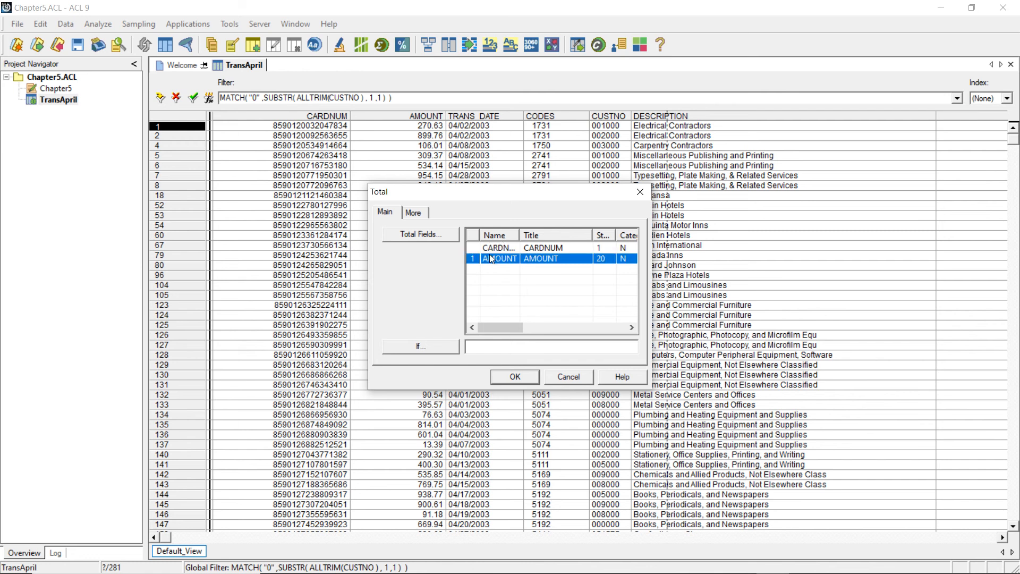
left_click(514, 377)
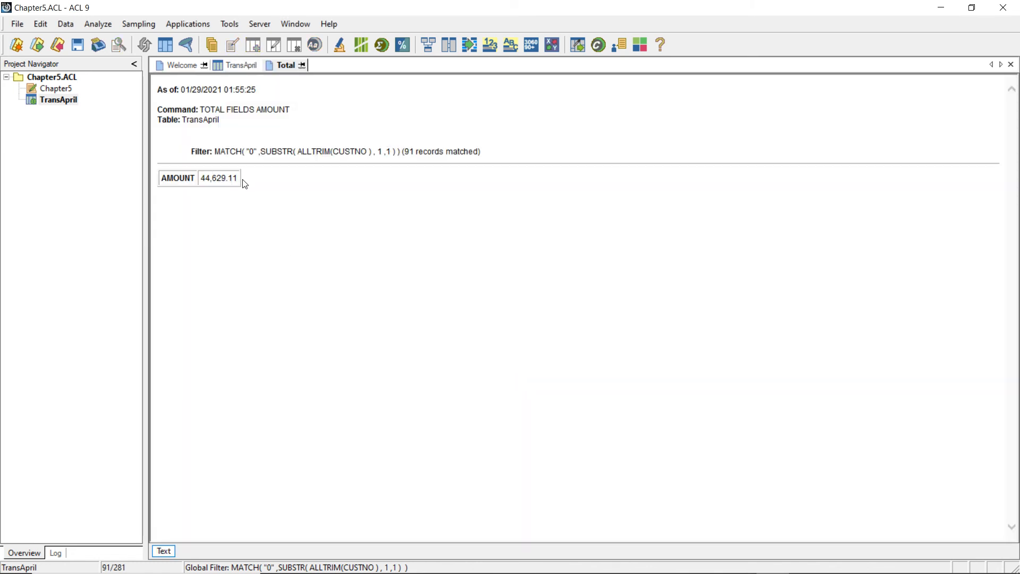
left_click_drag(238, 178, 201, 178)
left_click(225, 210)
left_click_drag(238, 178, 208, 179)
left_click(383, 170)
- Negate the TransApril view filter by adding NOT before MATCH, then verify and apply the expression
left_click(241, 66)
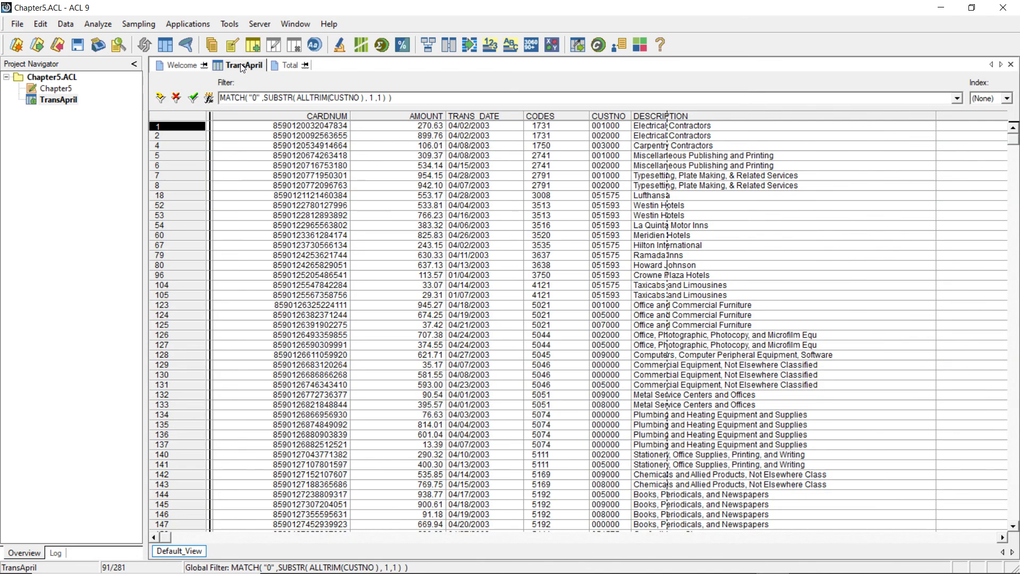
left_click(208, 98)
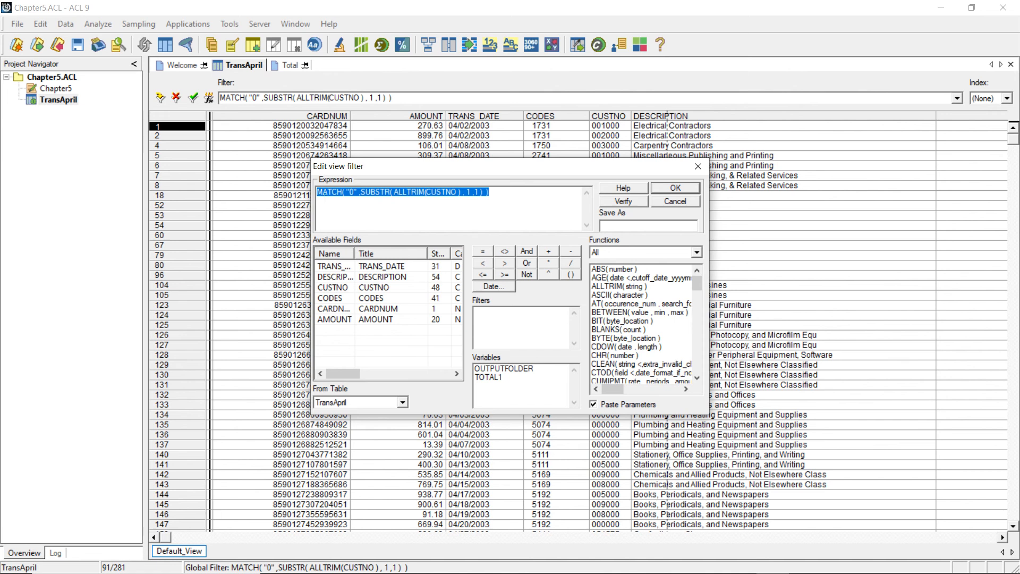
left_click(322, 192)
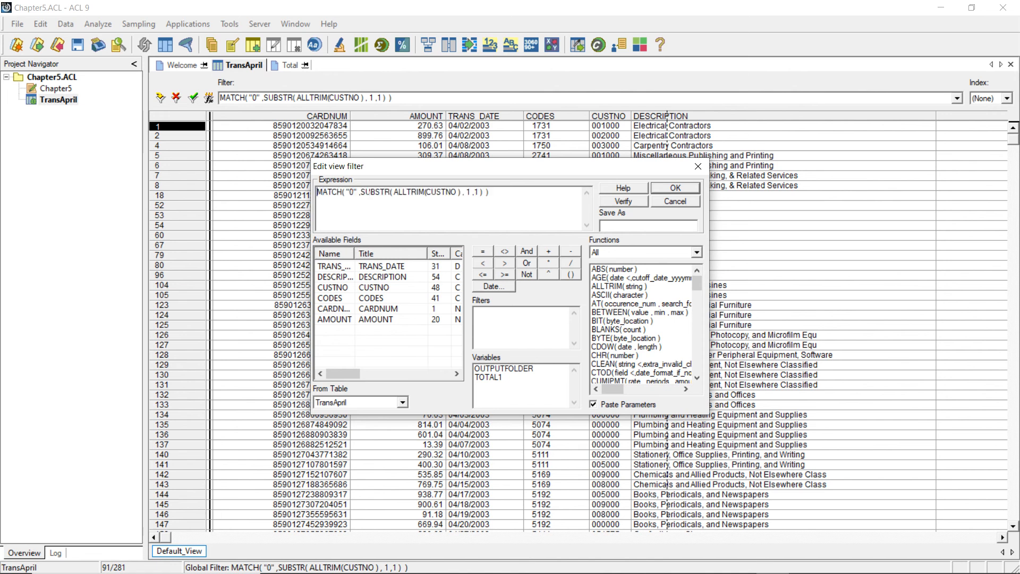
type("NOT")
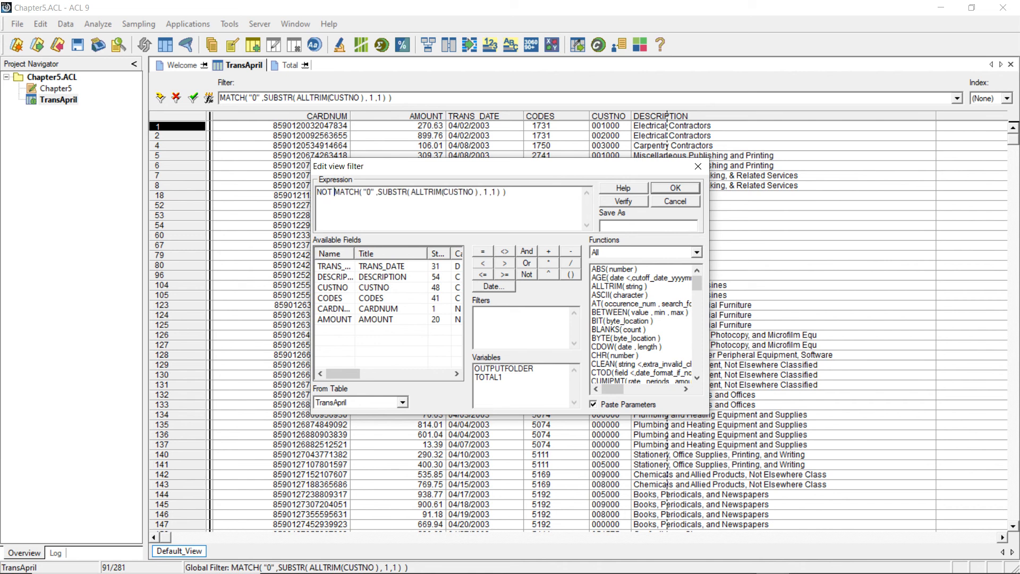
left_click(616, 202)
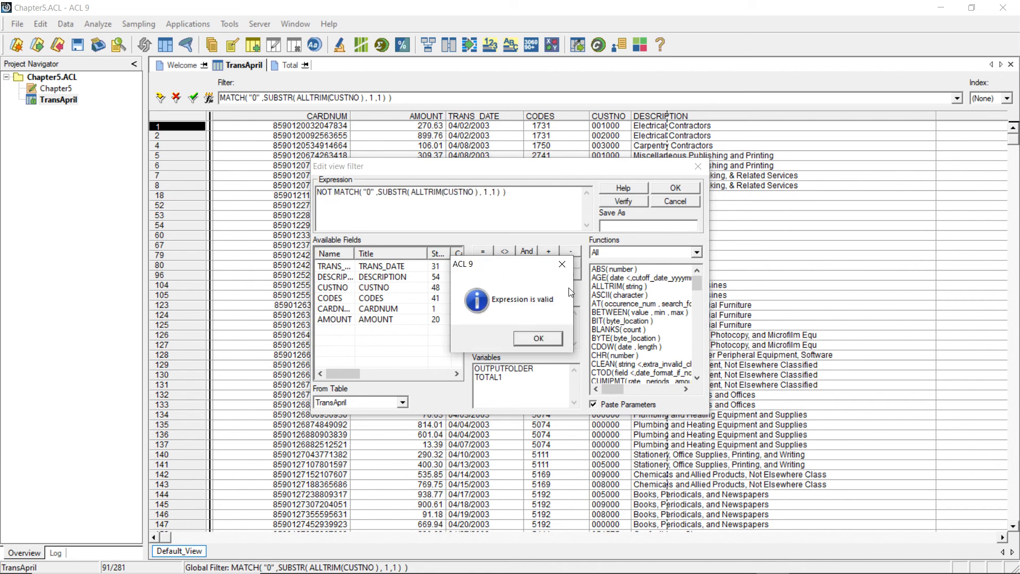
left_click(538, 335)
left_click(675, 188)
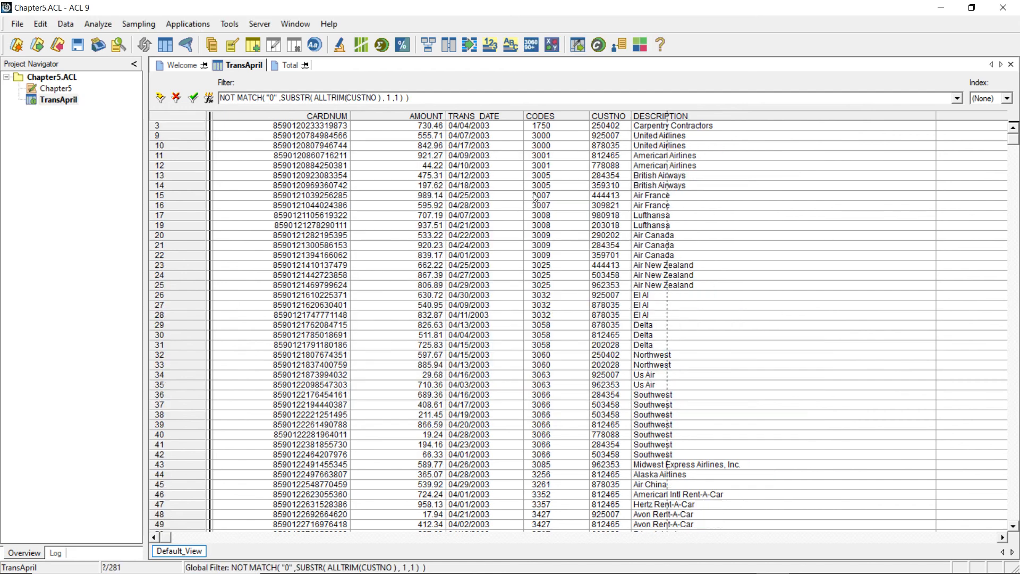
- Total the AMOUNT field of the records matching the NOT MATCH filter, leaving the If condition empty
mouse_move(1016, 144)
left_mouse_down()
mouse_move(1016, 518)
mouse_move(1016, 136)
left_mouse_up()
left_click(100, 25)
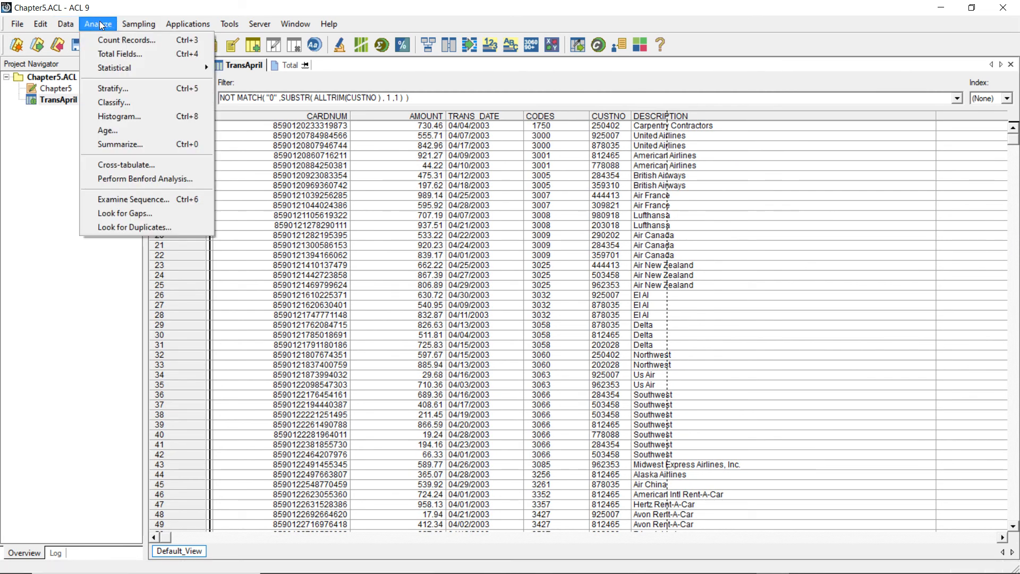
left_click(119, 52)
left_click(519, 259)
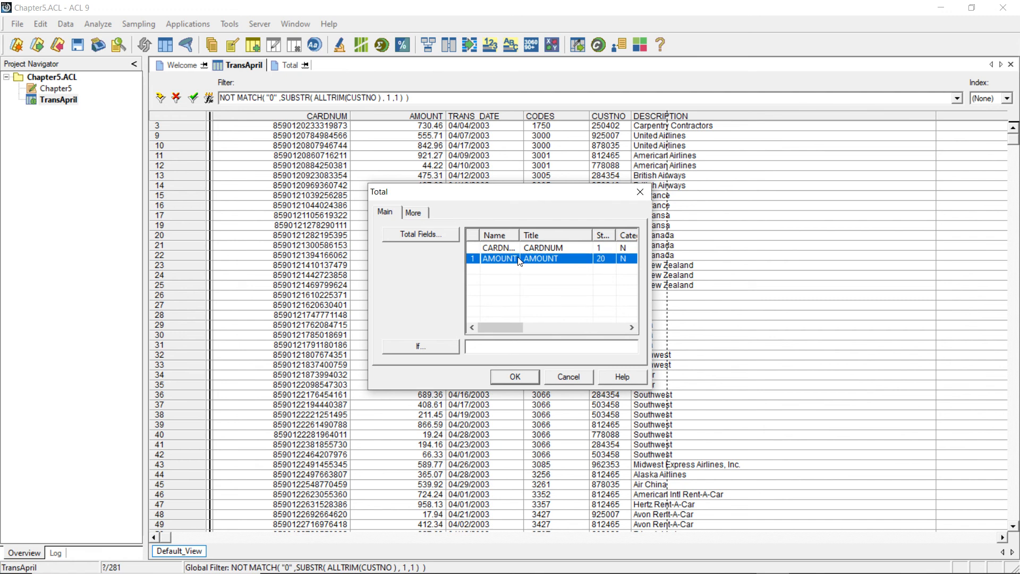
left_click(515, 376)
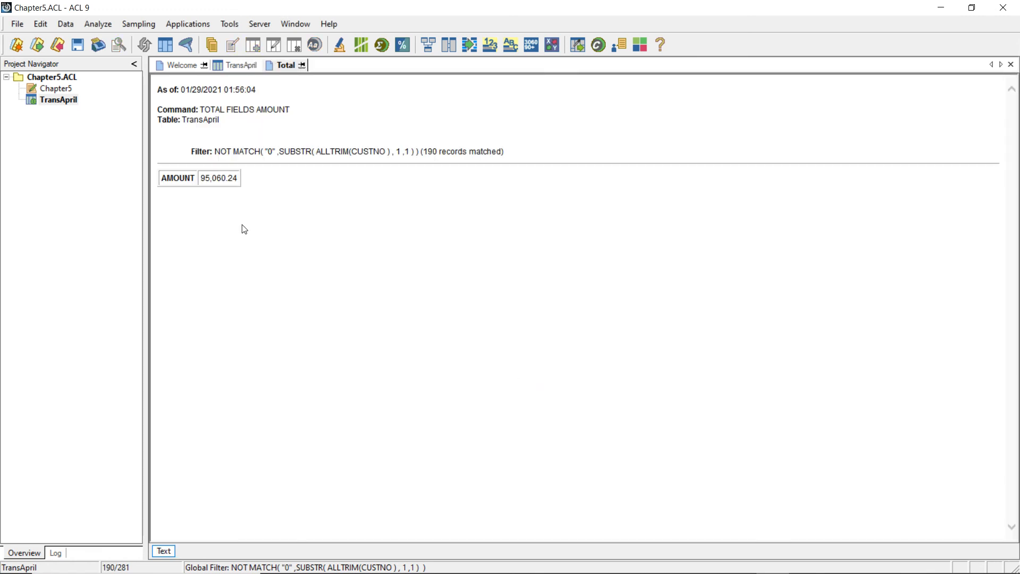
double_click(219, 178)
left_click(277, 205)
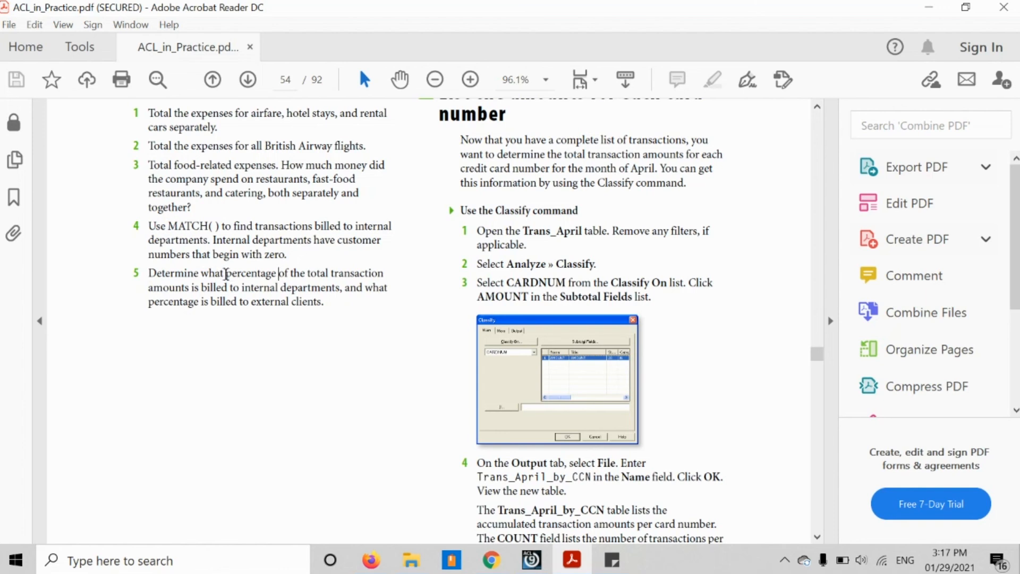
- Read exercise 5 in the PDF, on the percentages billed to internal departments and external clients
left_click_drag(226, 272, 277, 272)
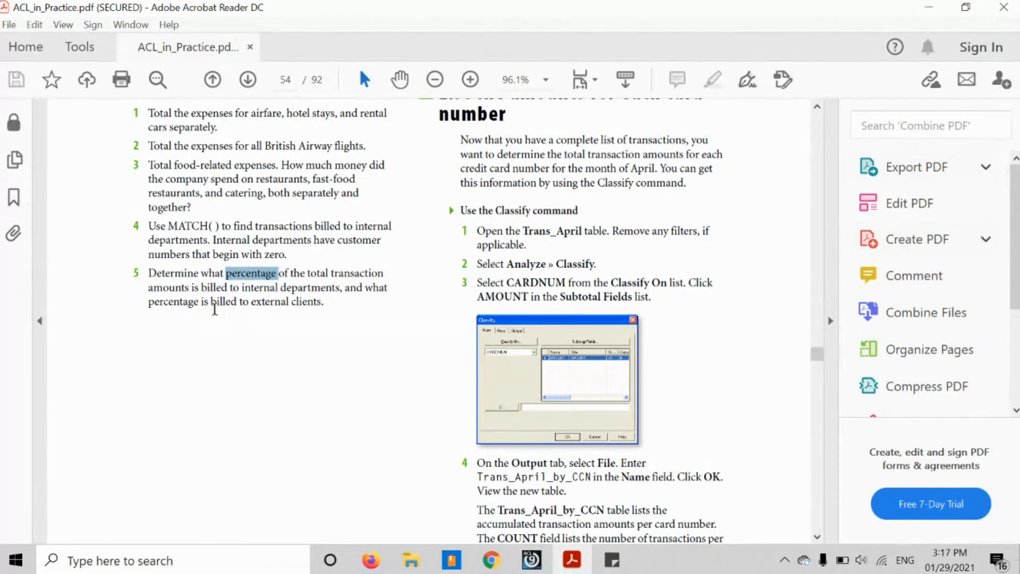
left_click(202, 291)
left_click_drag(202, 291, 340, 290)
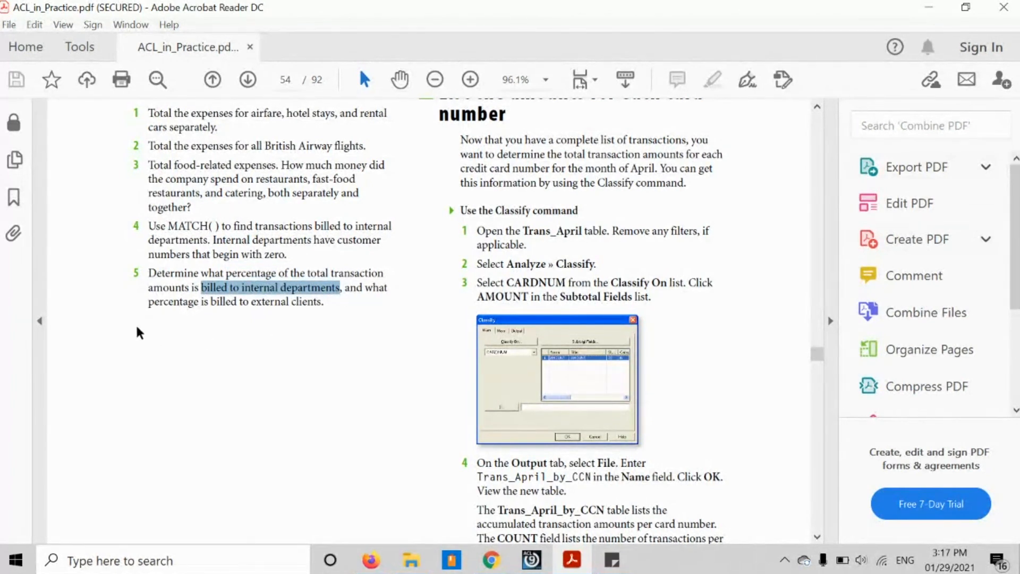
left_click(149, 308)
left_click_drag(149, 308, 327, 311)
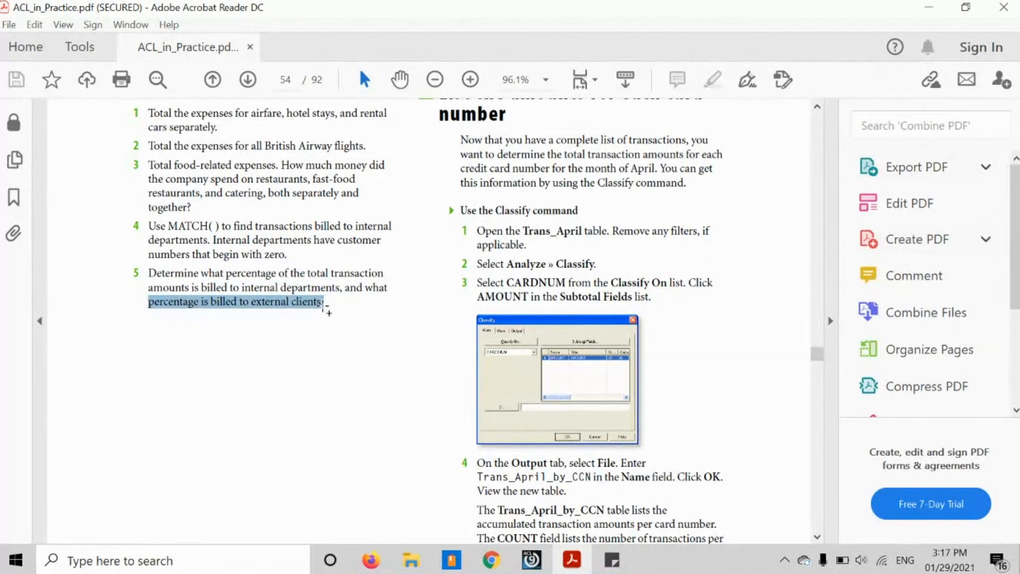
- Switch to ACL and review the two existing AMOUNT totals for internal departments and external clients
left_click(532, 559)
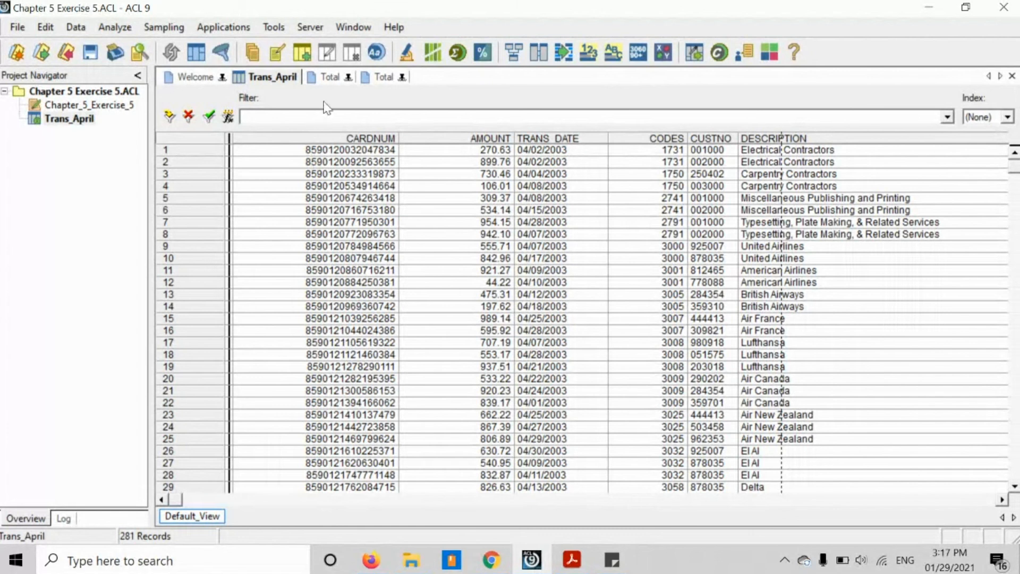
left_click(330, 78)
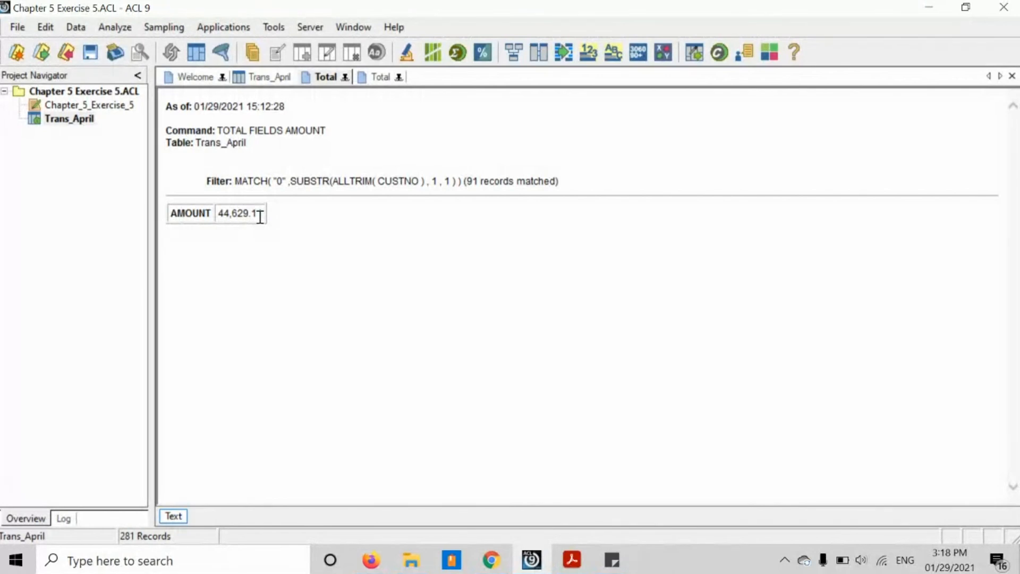
left_click(386, 81)
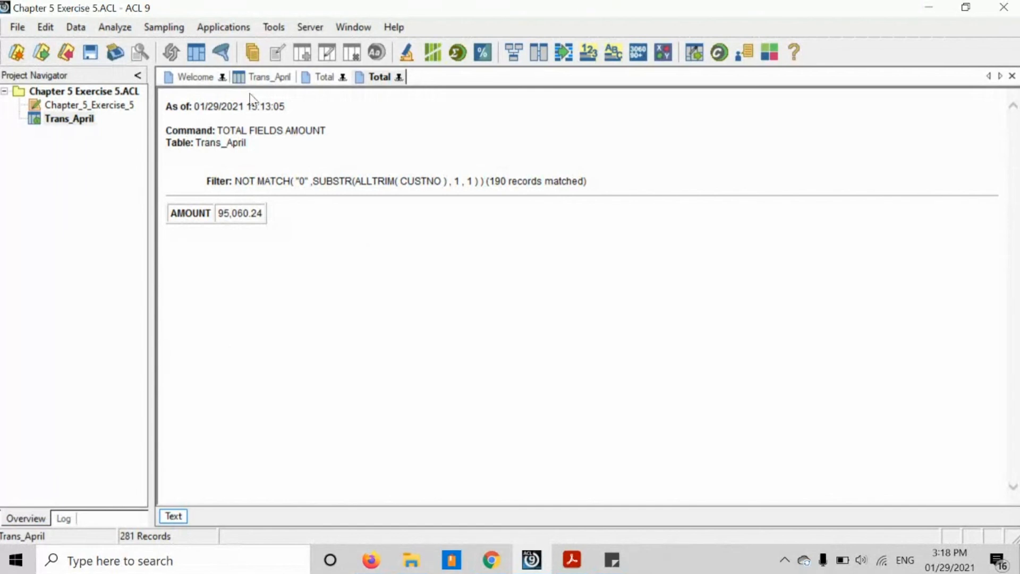
- Total the AMOUNT field for the whole Trans_April table, with no filter and no If condition
left_click(270, 82)
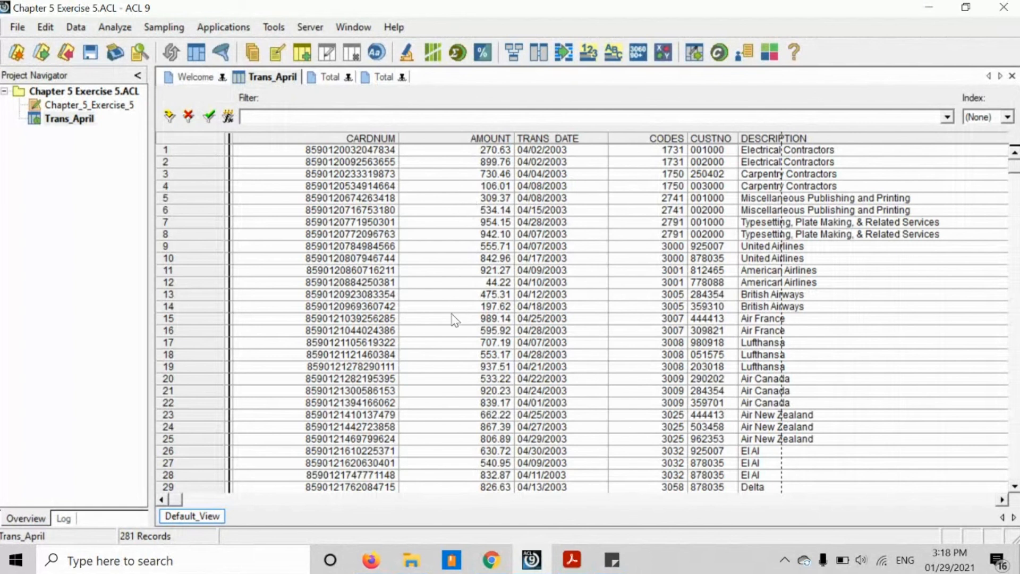
left_click(112, 31)
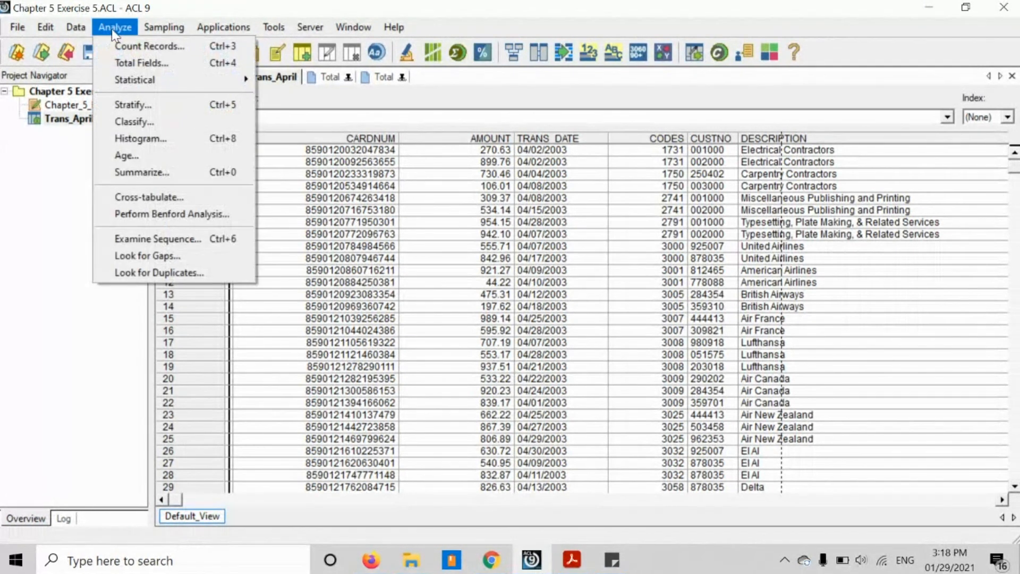
left_click(134, 64)
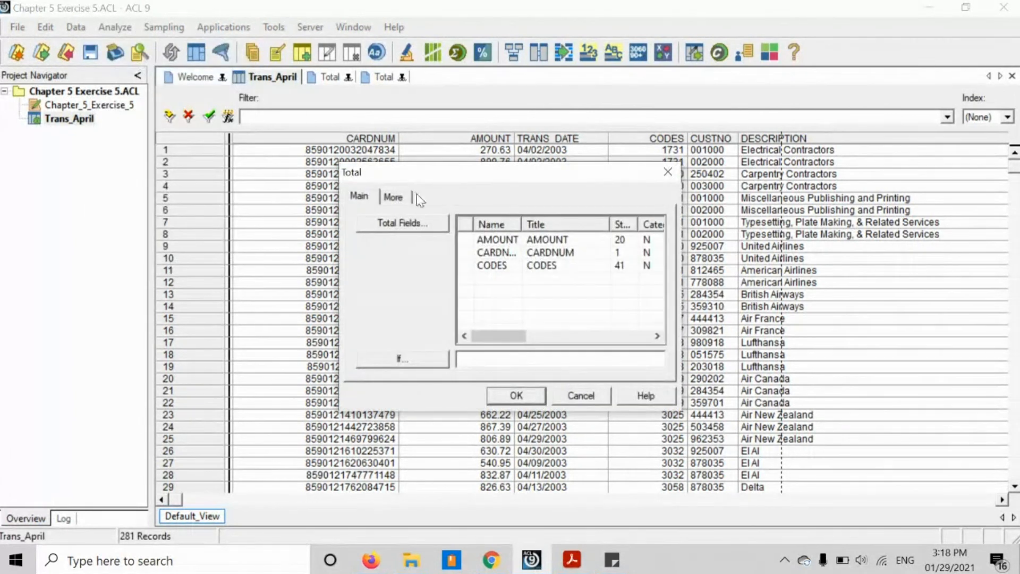
left_click(487, 239)
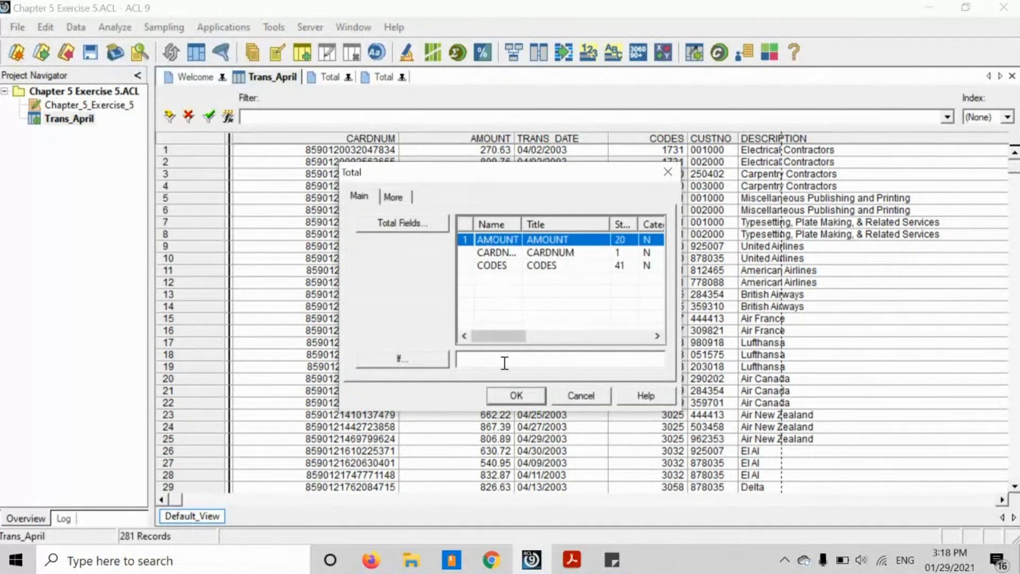
left_click(508, 394)
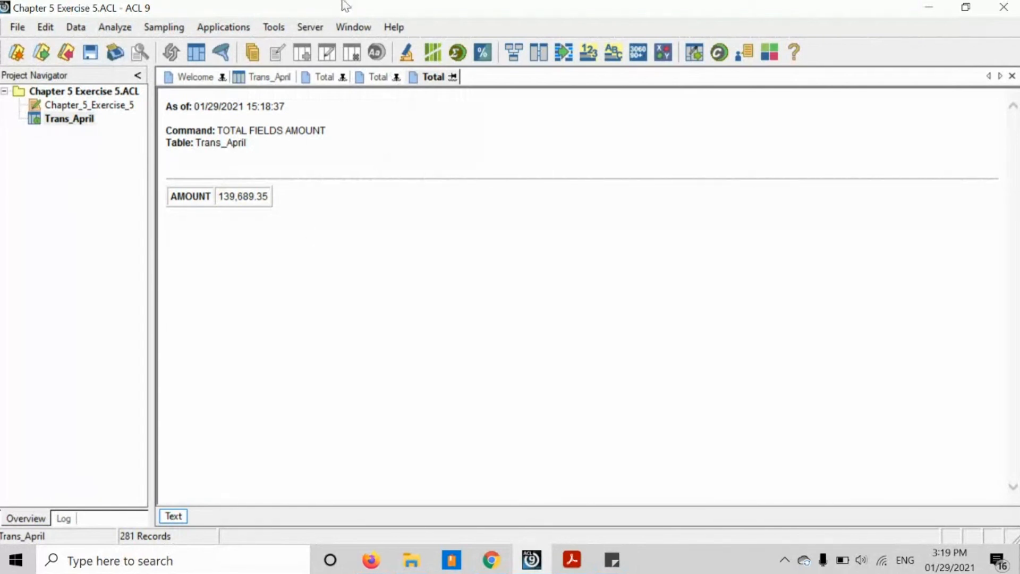
- Show the command line and run DIS (44629.11/139689.35)*100 to calculate the percentage billed to internal departments
left_click(364, 33)
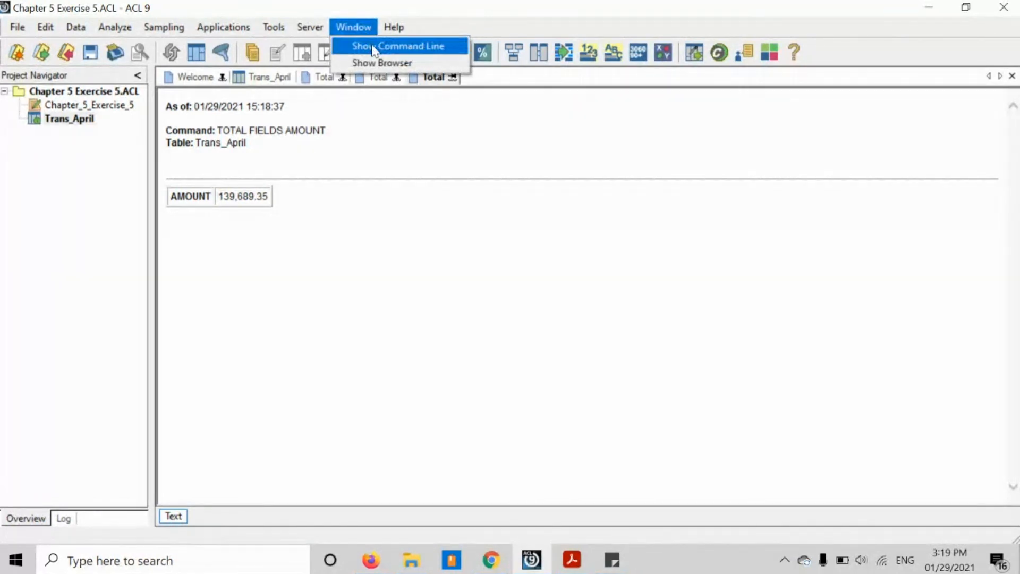
left_click(374, 50)
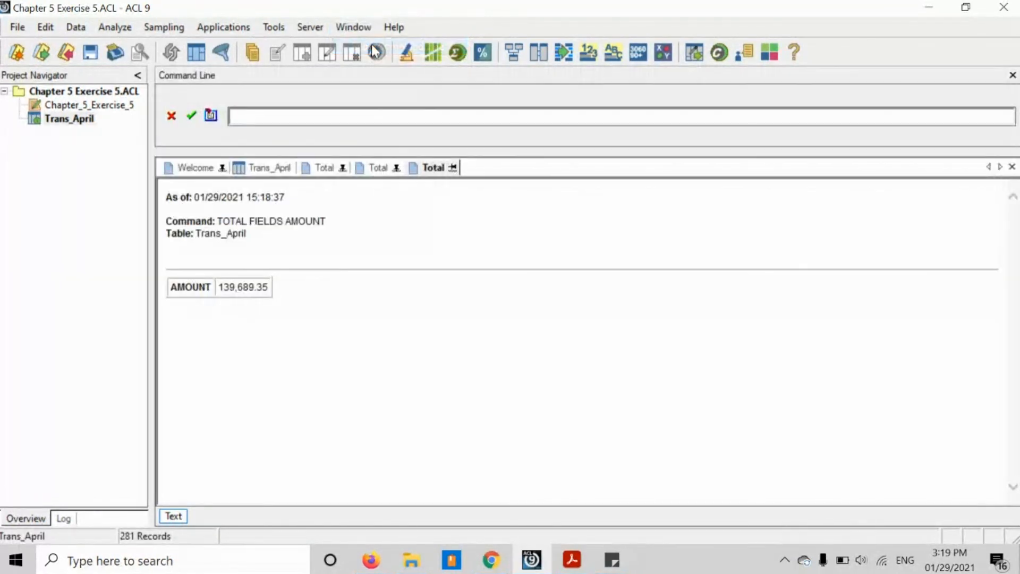
left_click(249, 119)
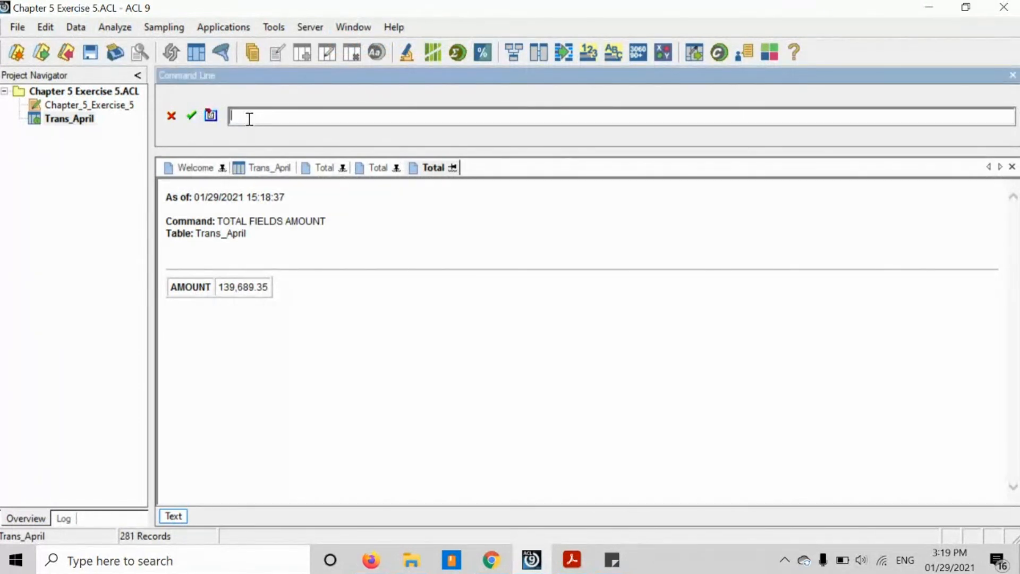
type("D")
key("BackSpace")
type("DIS")
type("44629.11/139689.35")
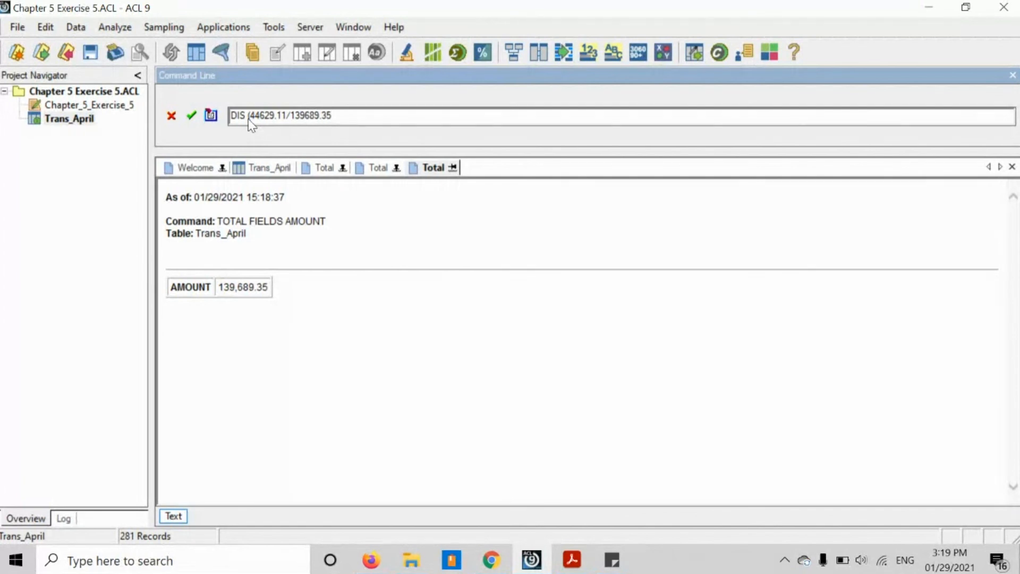
type(")*100")
key("Return")
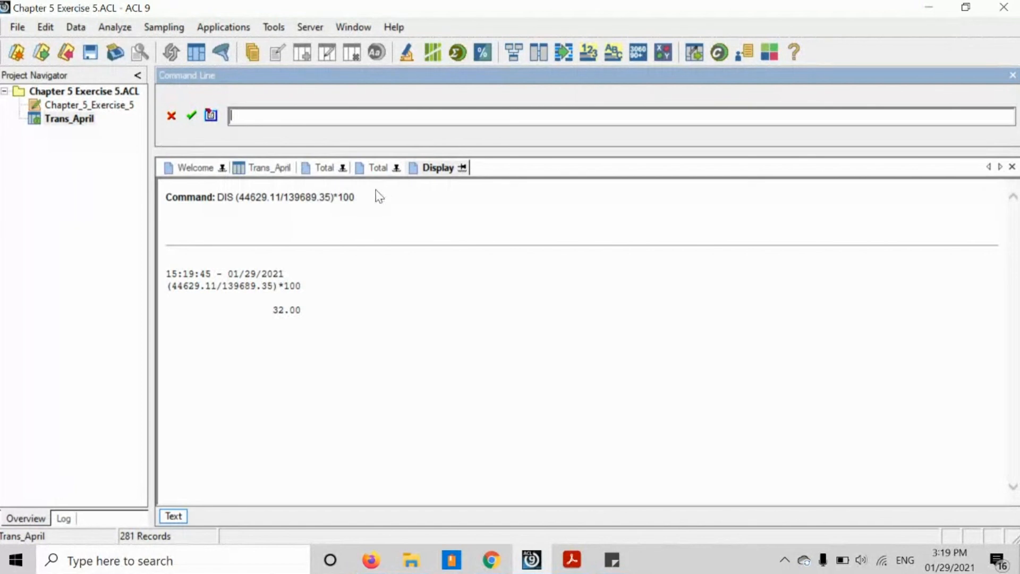
- Reuse the previous command with 95060.24 as the numerator, running DIS (95060.24/139689.35)*100 to calculate the external clients' percentage
left_click(363, 195)
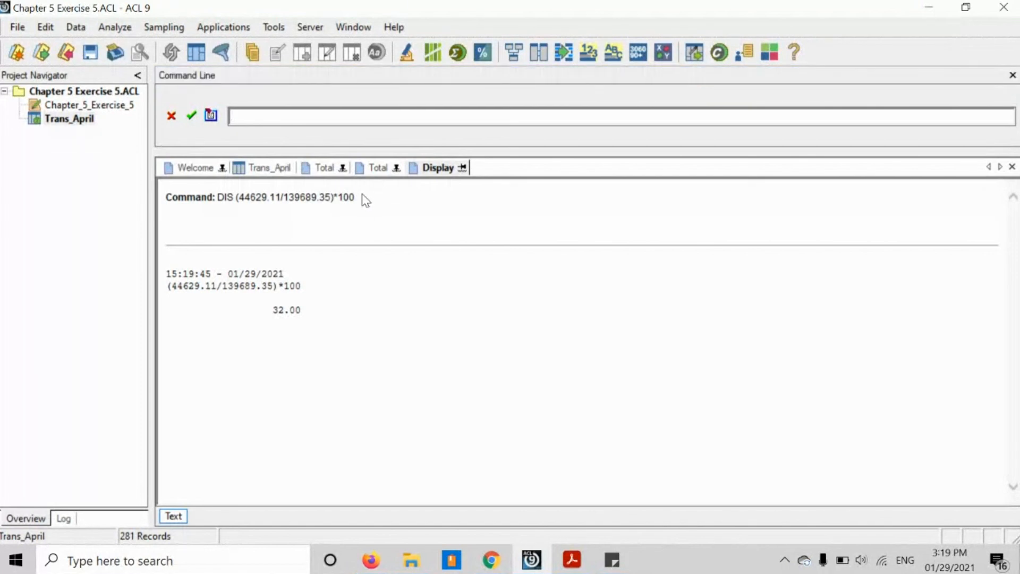
left_click(224, 199)
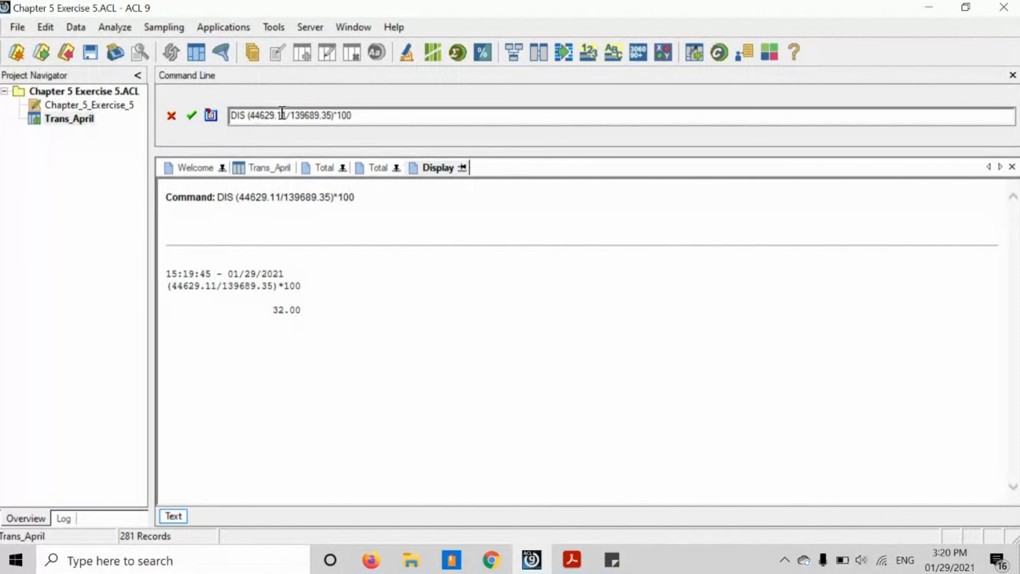
key("BackSpace")
key("BackSpace")
key("BackSpace")
key("BackSpace")
key("BackSpace")
key("BackSpace")
key("BackSpace")
key("BackSpace")
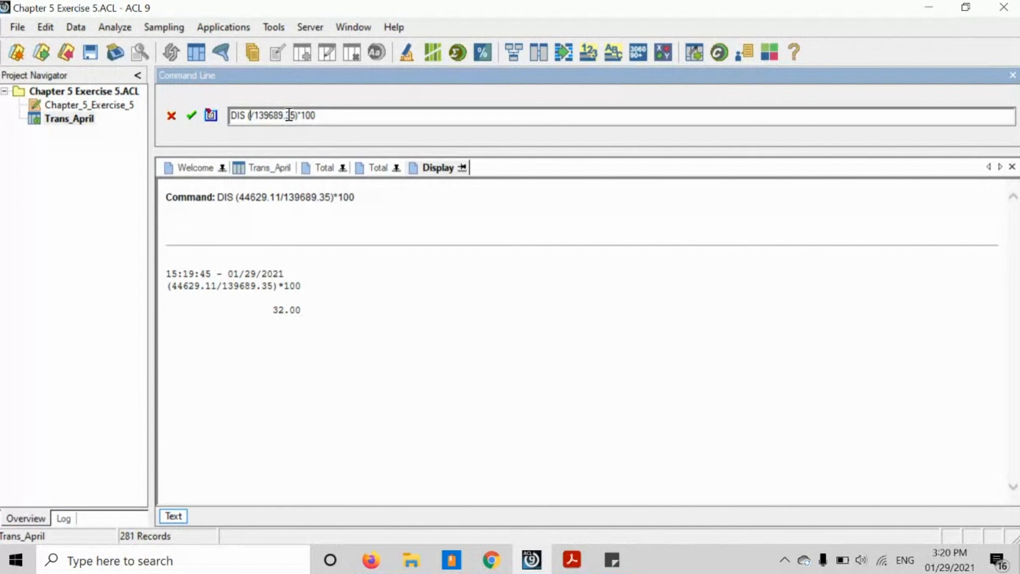
type("95")
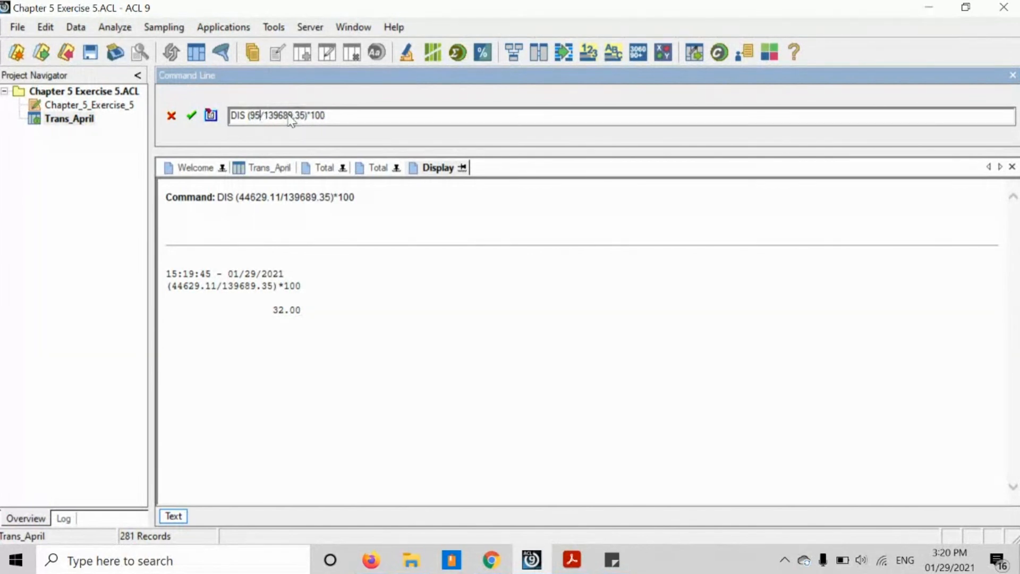
type("060.24")
left_click(362, 116)
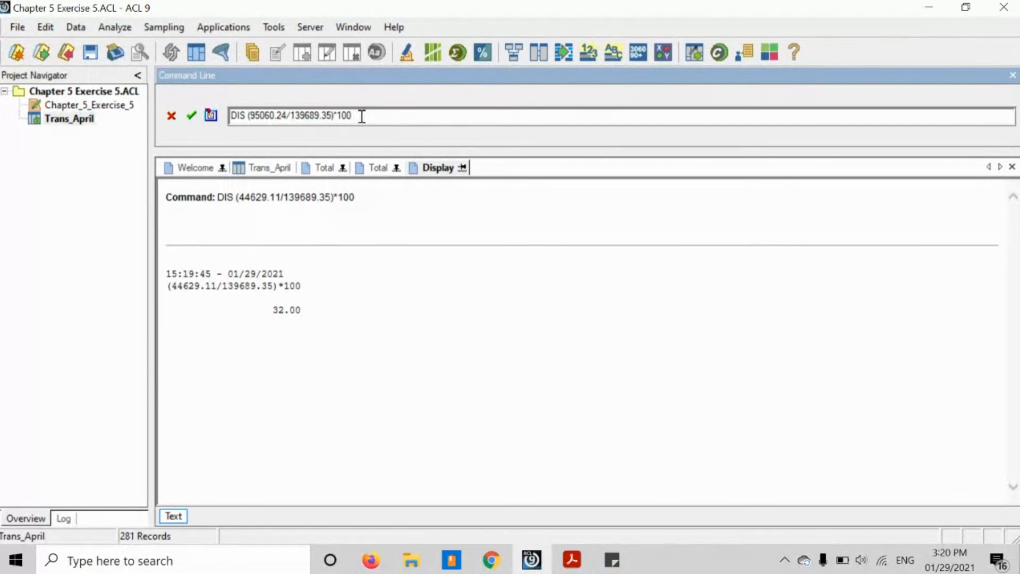
key("Return")
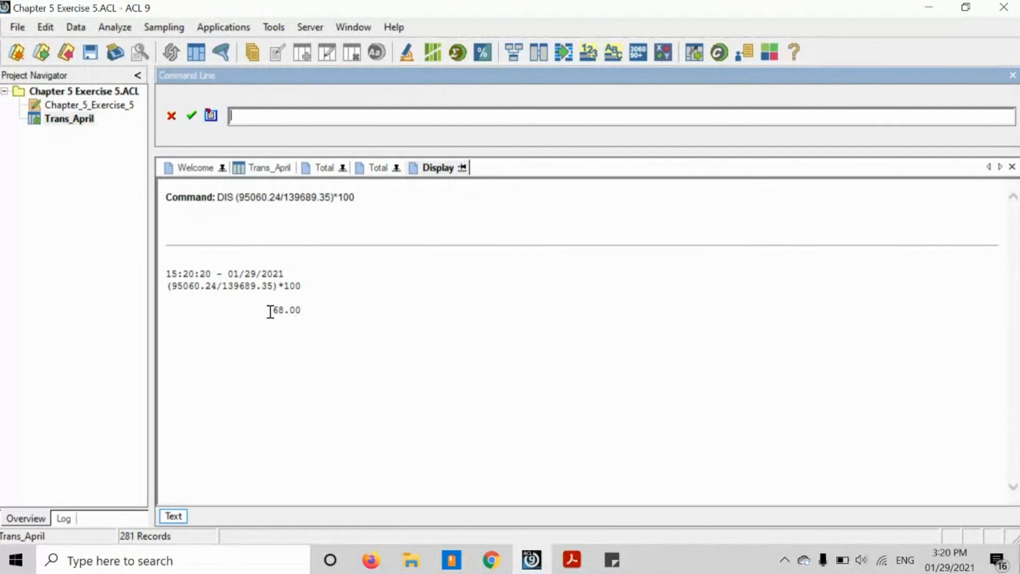
left_click_drag(270, 311, 304, 311)
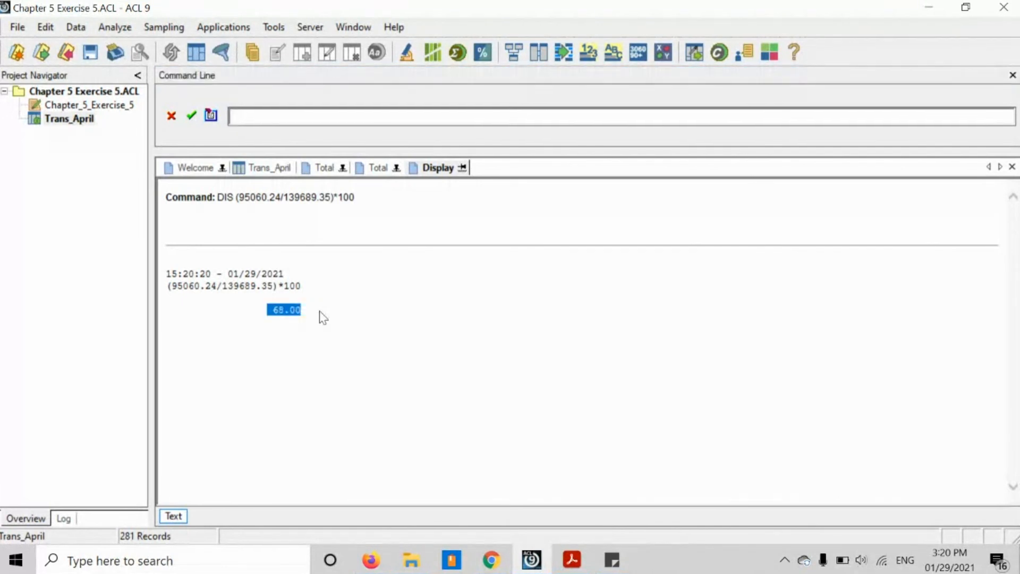